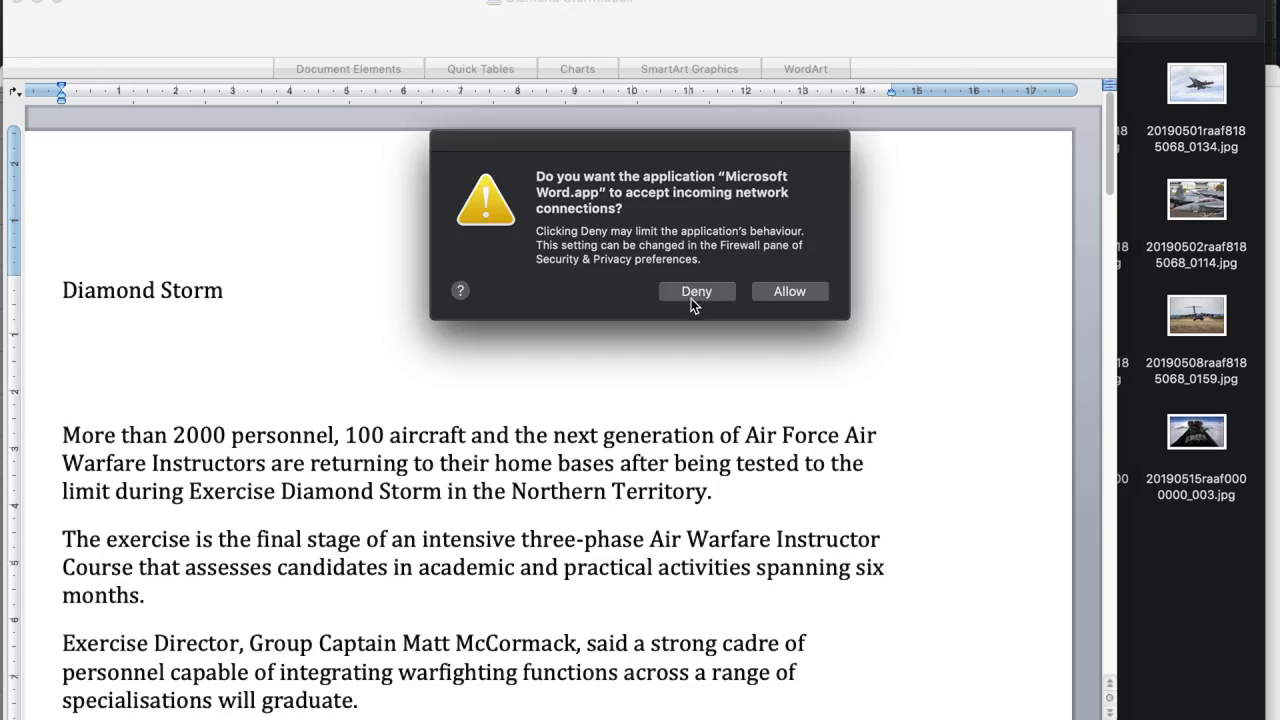
# Step: Deny the request for incoming network connections and show the formatting palette for the Diamond Storm document
pyautogui.click(691, 306)
pyautogui.press('super+a')
pyautogui.click(540, 0)
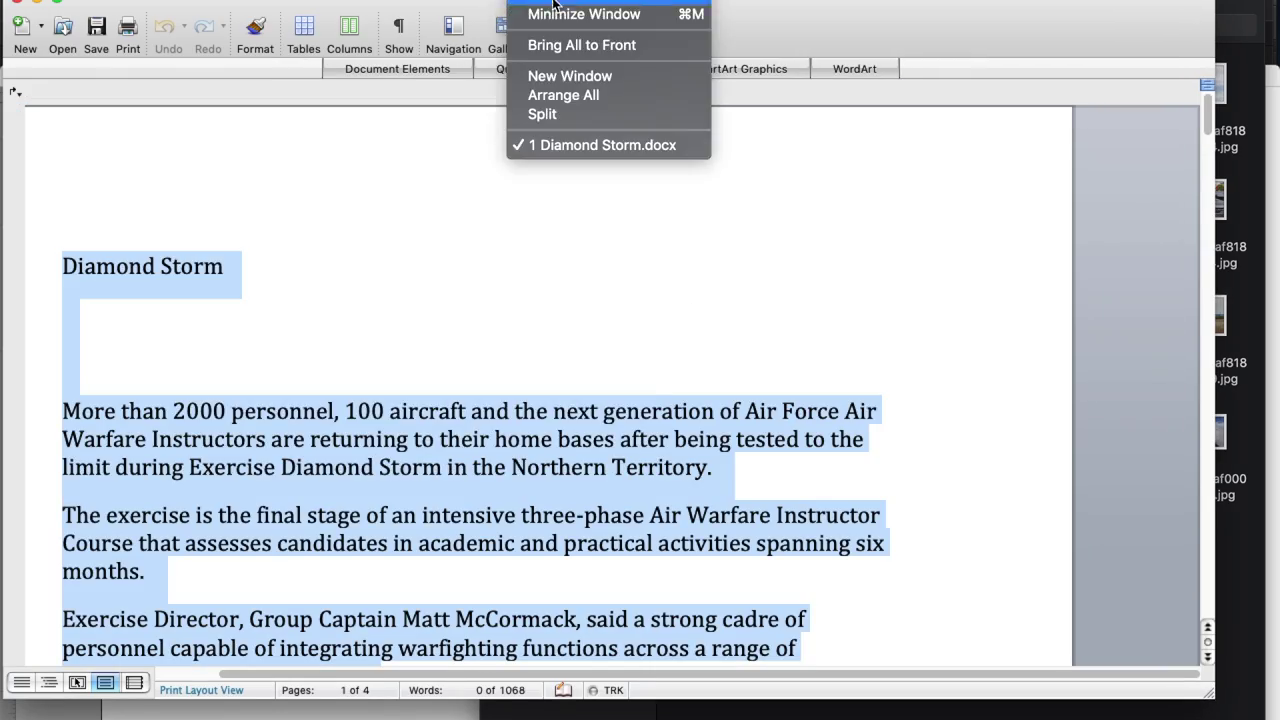
pyautogui.click(205, 0)
pyautogui.click(300, 148)
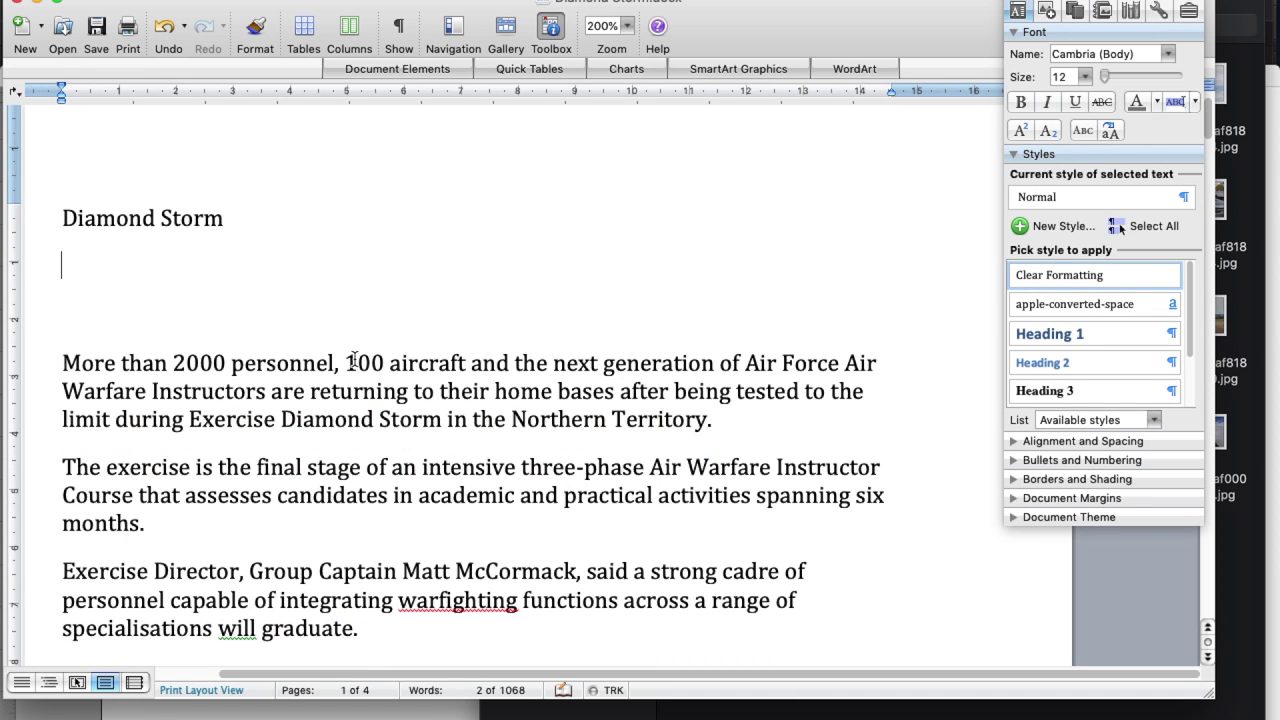
# Step: Put the first two paragraphs in the past tense with "were tested to the limit" and "was", and add a comma after "activities"
pyautogui.moveTo(651, 396); pyautogui.dragTo(712, 394)
pyautogui.write('were tested to the limit during Exercise Diamond Storm in')
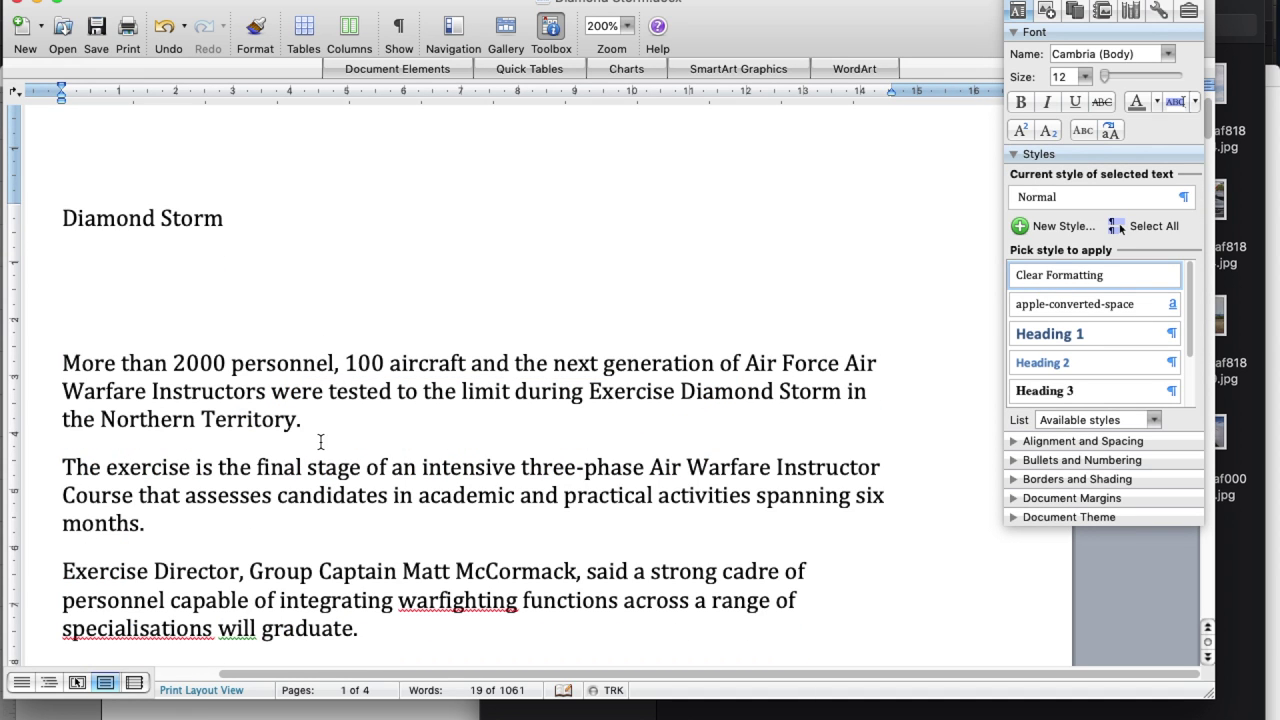
pyautogui.doubleClick(206, 467)
pyautogui.write('was')
pyautogui.scroll(-1, 444, 452)
pyautogui.scroll(-2, 403, 466)
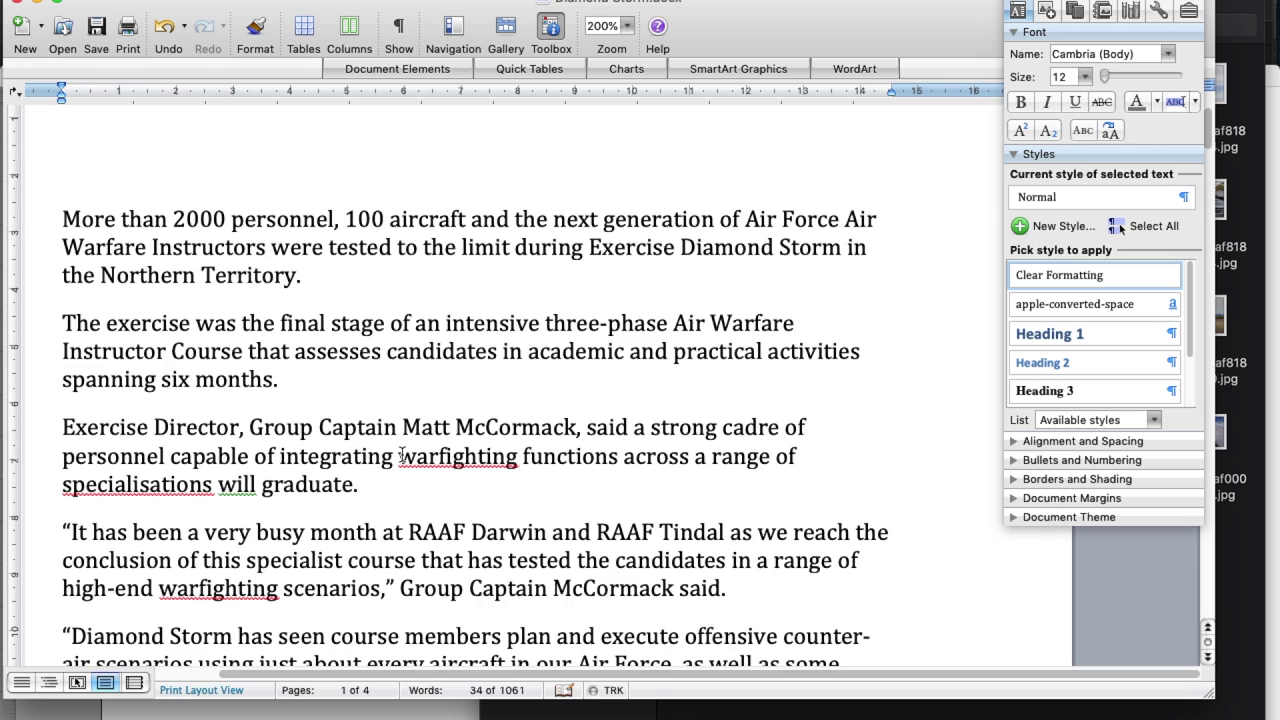
pyautogui.click(861, 351)
pyautogui.write(',')
# Step: Remove the commas around the exercise director's rank and name, and change "will graduate" to "graduated from the course"
pyautogui.scroll(-1, 603, 329)
pyautogui.click(244, 380)
pyautogui.press('BackSpace')
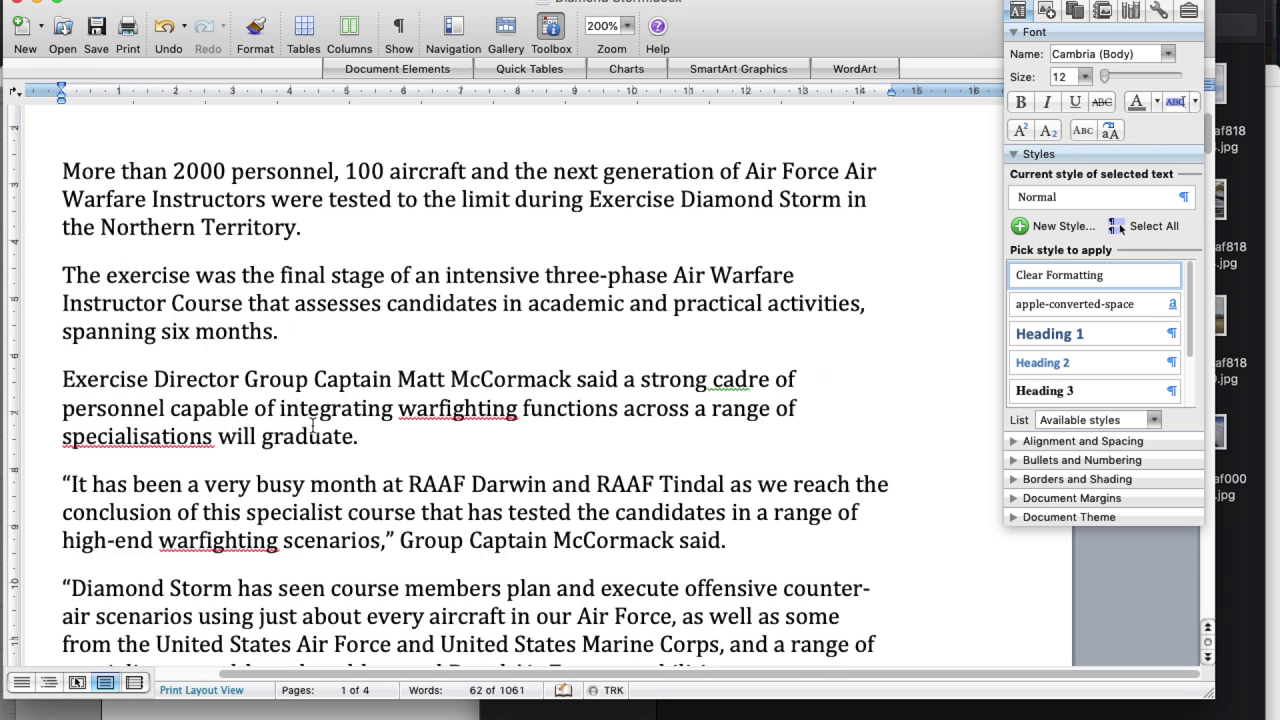
pyautogui.rightClick(139, 438)
pyautogui.click(228, 409)
pyautogui.scroll(-1, 228, 409)
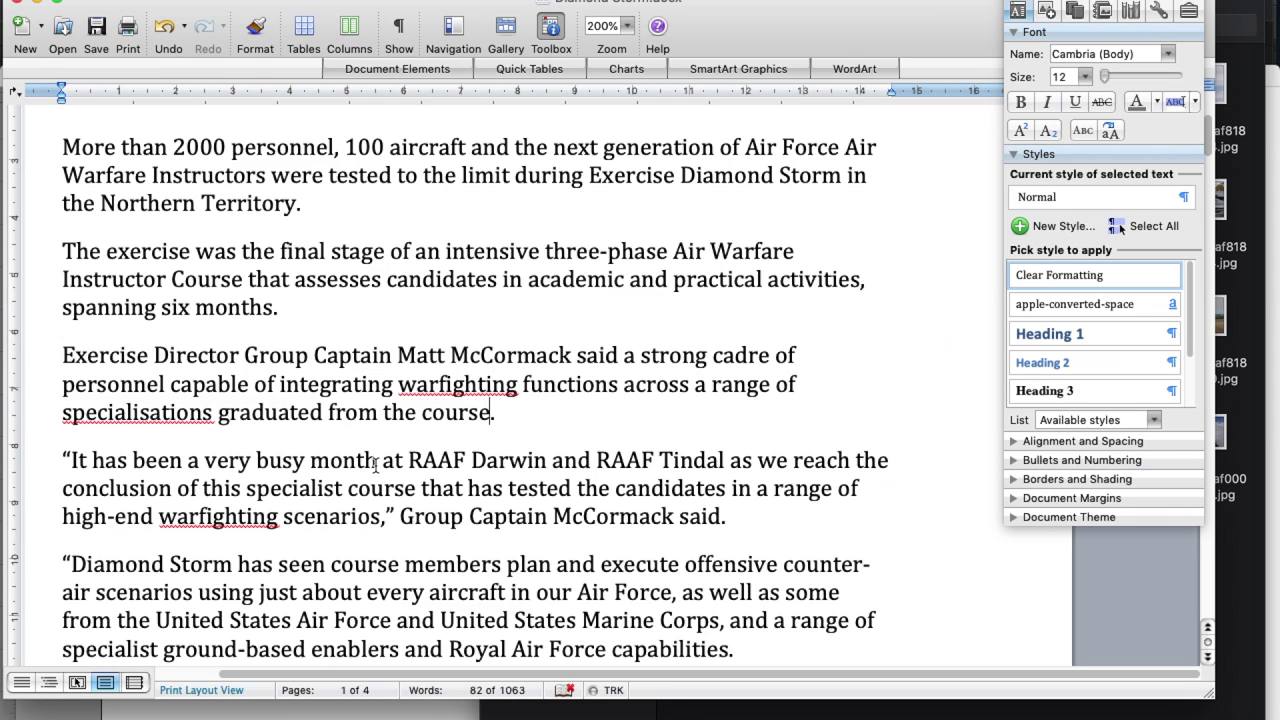
# Step: Reword the base names as "RAAF Bases Darwin and Tindal" and add a closing quotation mark after "Royal Air Force capabilities."
pyautogui.click(470, 460)
pyautogui.write('Base')
pyautogui.click(724, 460)
pyautogui.press('BackSpace')
pyautogui.press('BackSpace')
pyautogui.press('BackSpace')
pyautogui.press('BackSpace')
pyautogui.press('BackSpace')
pyautogui.scroll(-3, 253, 421)
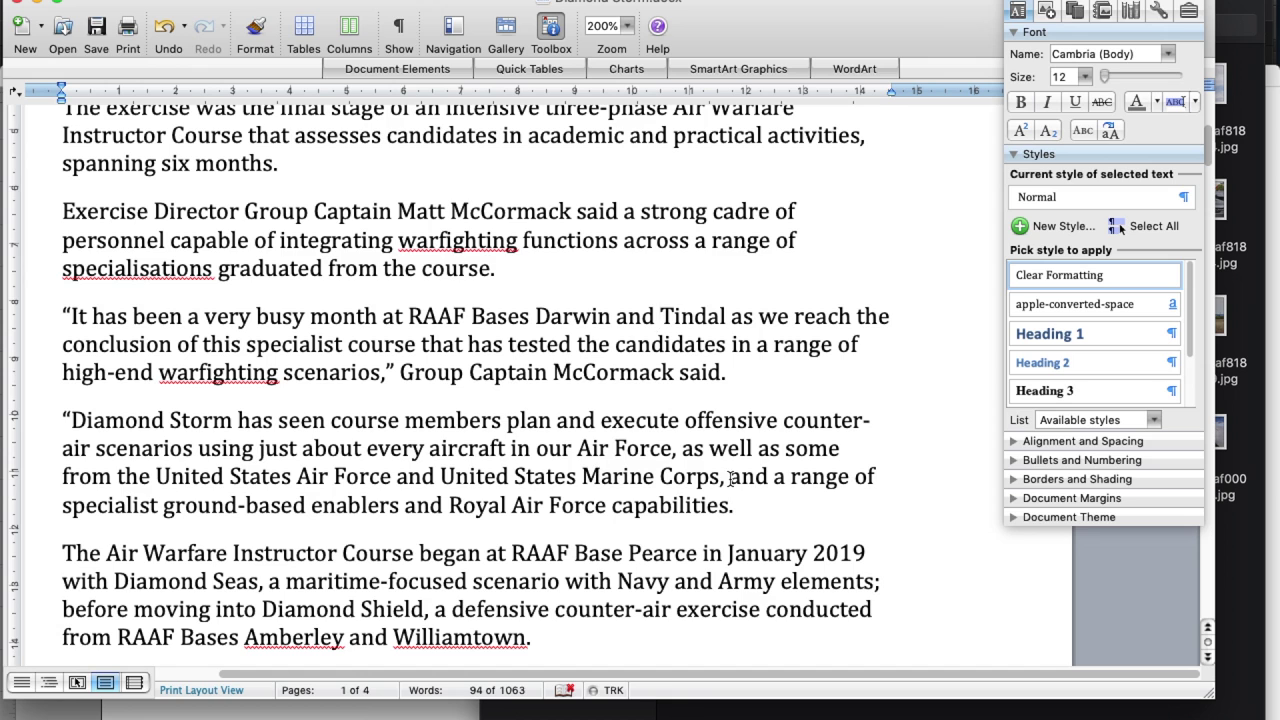
pyautogui.scroll(-3, 461, 519)
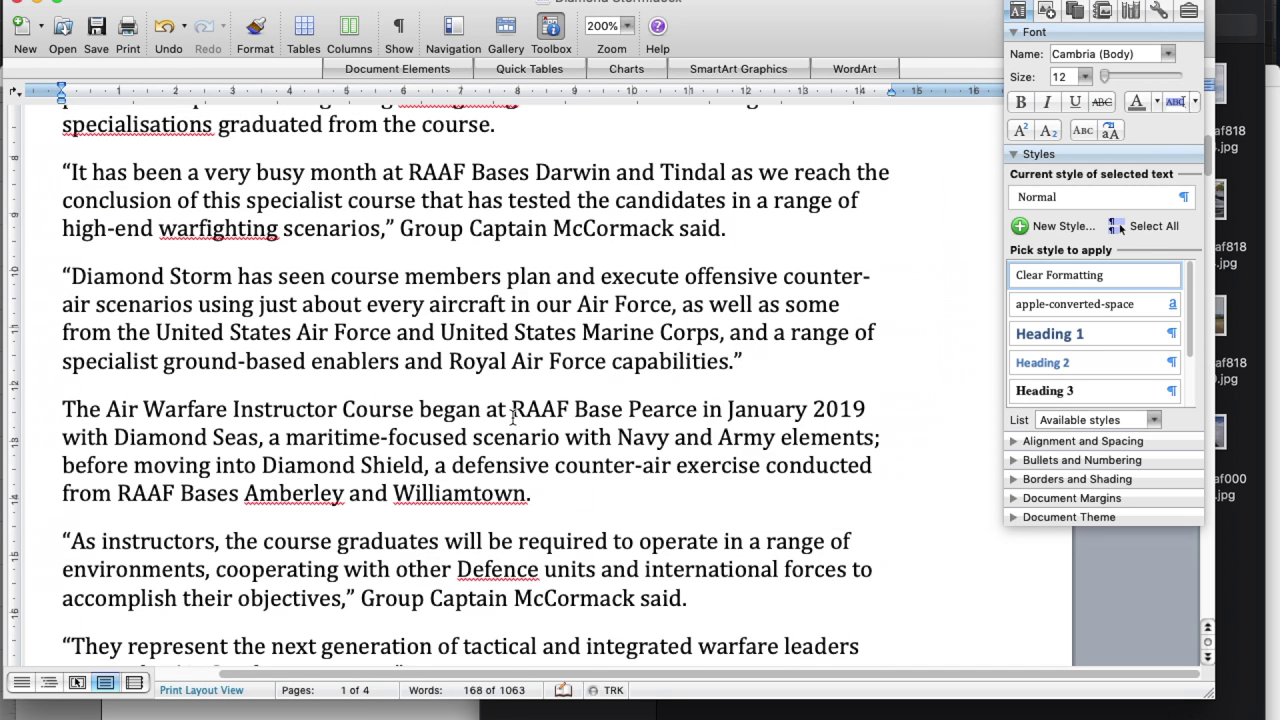
# Step: Edit the course history to read "January, with Exercise Diamond Seas" and replace the semicolon after "elements" with a comma
pyautogui.doubleClick(846, 409)
pyautogui.press('BackSpace')
pyautogui.write('Exercise')
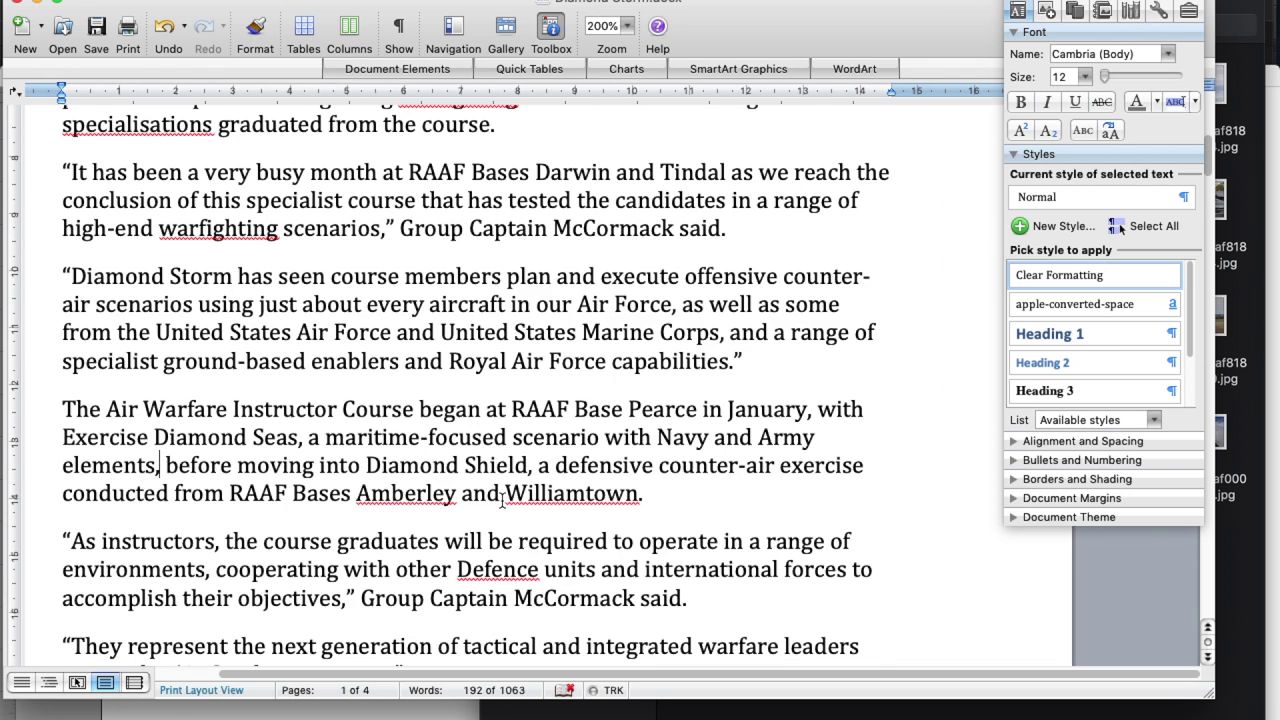
# Step: Change "Air Combat" to "air-combat" in the quote about the next generation of warfare leaders
pyautogui.scroll(-2, 503, 500)
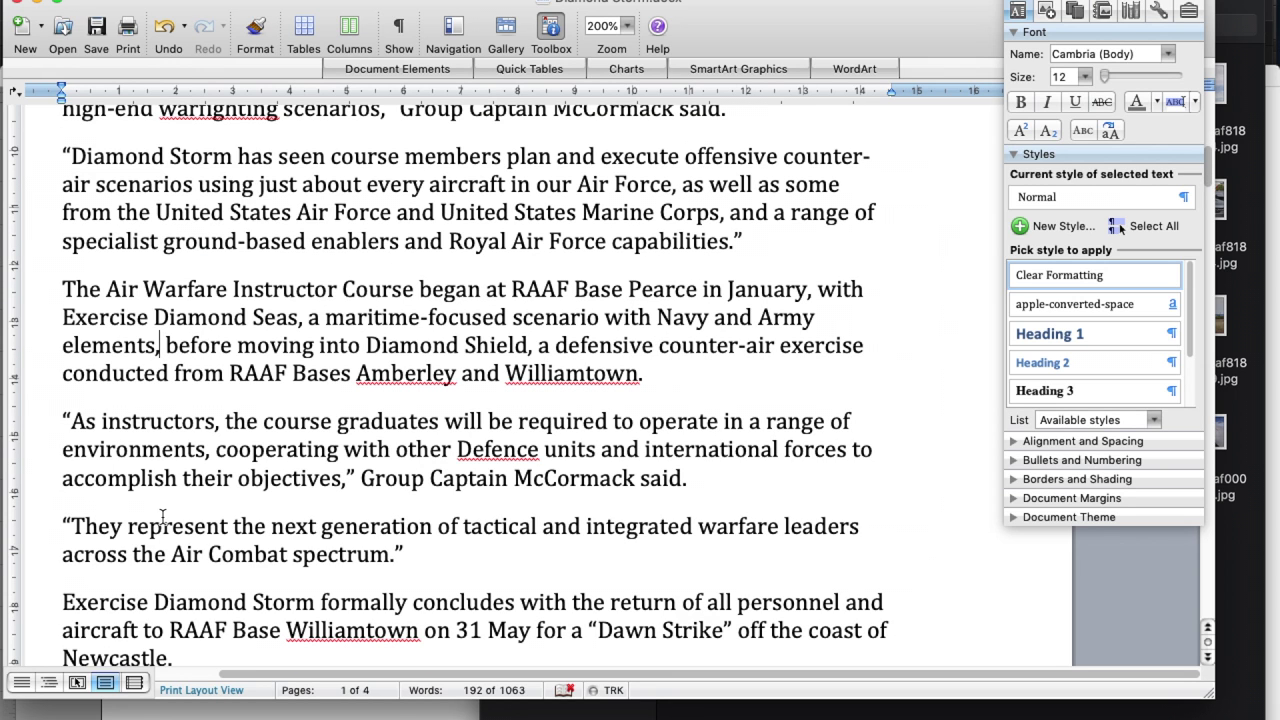
pyautogui.scroll(-1, 255, 455)
pyautogui.press('BackSpace')
pyautogui.write('-c')
# Step: Put 'Dawn Strike' in single quotation marks and change "will see fast jet" to "saw fast-jet" in the closing paragraph
pyautogui.scroll(-1, 300, 427)
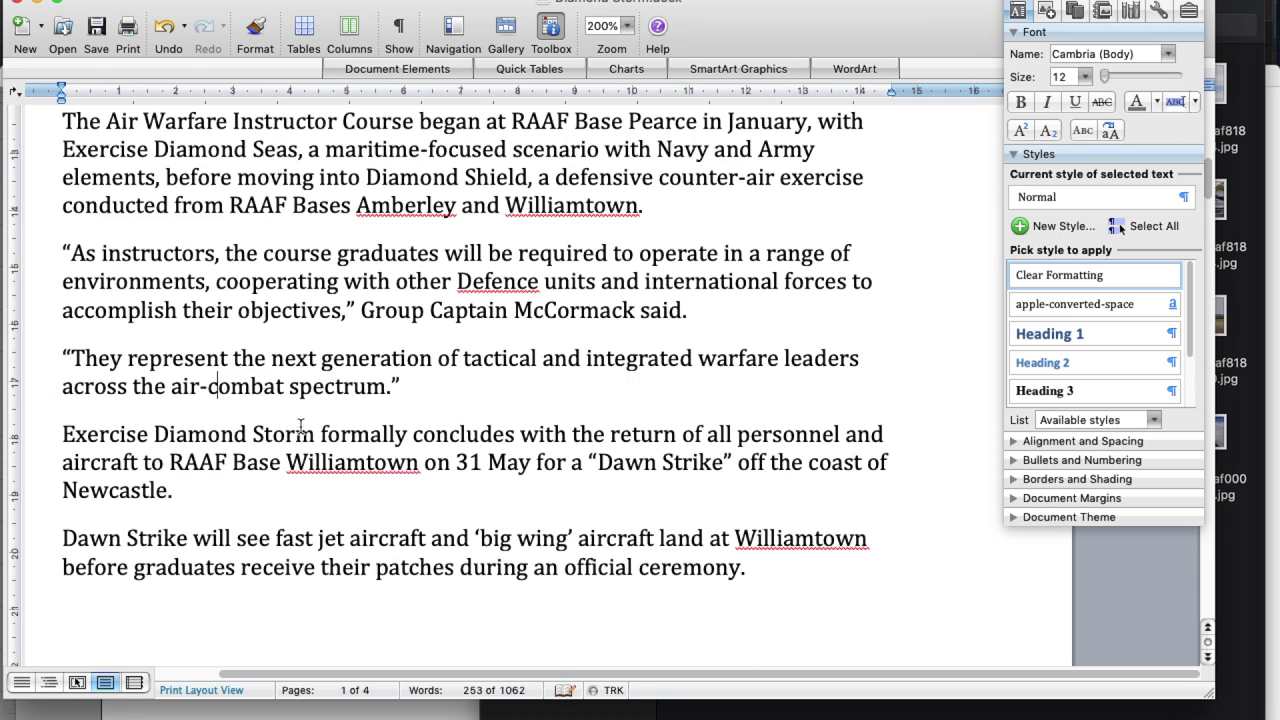
pyautogui.scroll(-1, 597, 440)
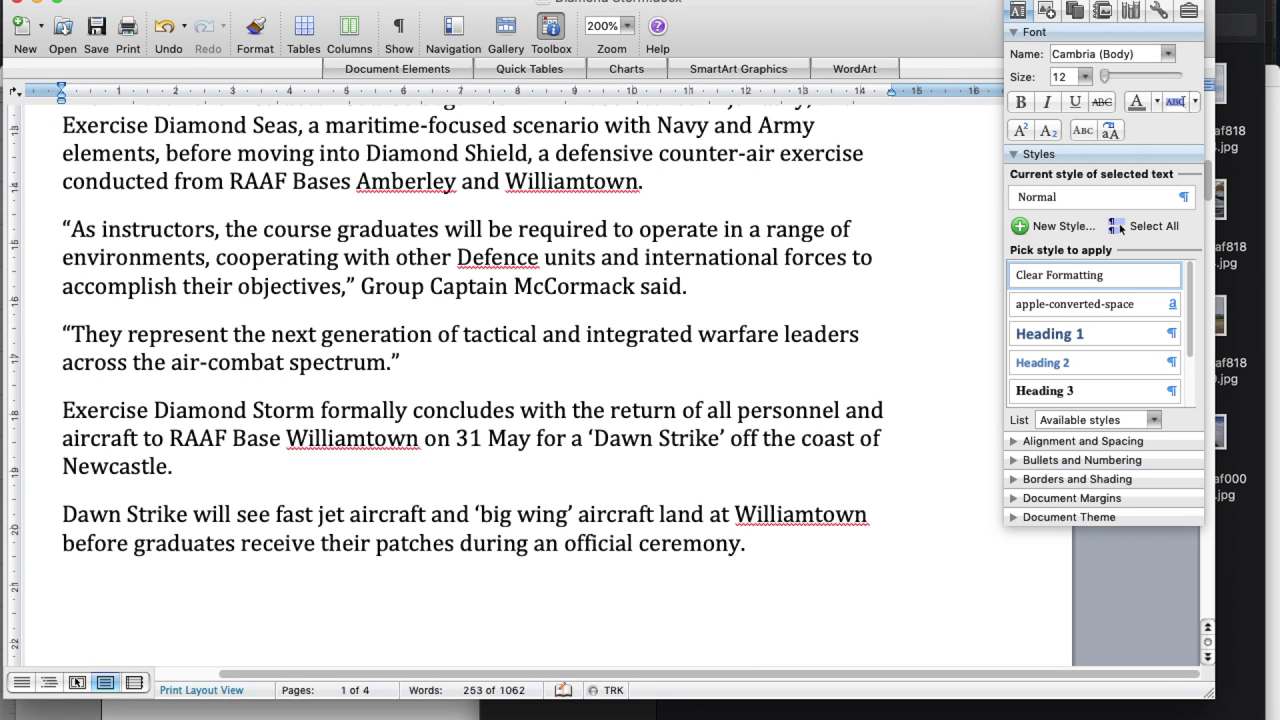
pyautogui.click(724, 438)
pyautogui.scroll(-2, 405, 500)
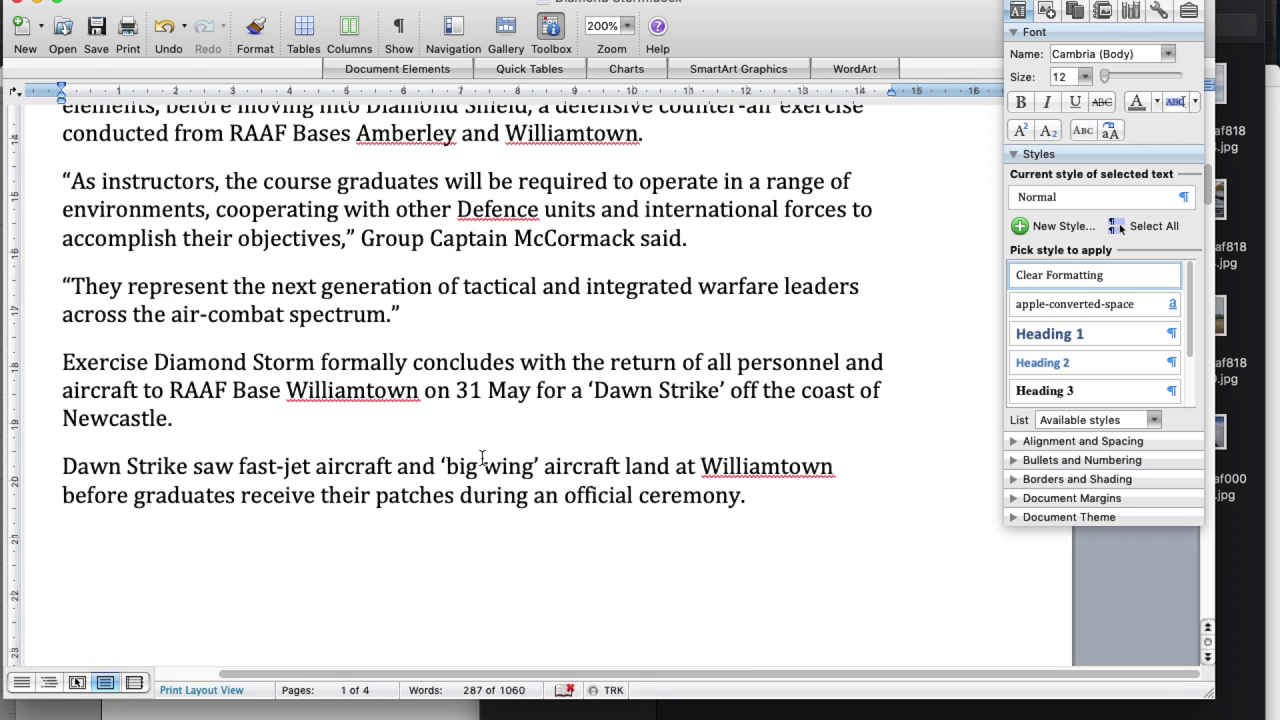
# Step: Delete the second release's first two paragraphs, on the 2019 dates and the course's final phase
pyautogui.scroll(-10, 327, 497)
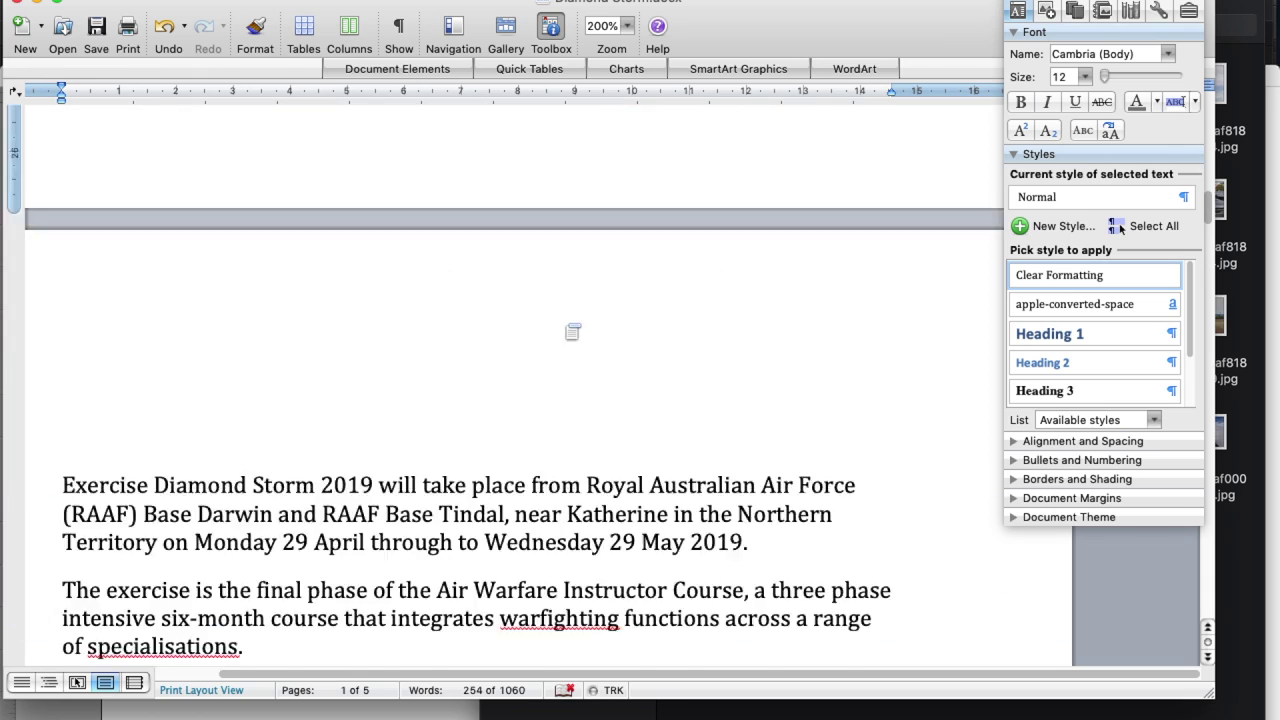
pyautogui.moveTo(60, 316); pyautogui.dragTo(280, 478)
pyautogui.scroll(-7, 293, 440)
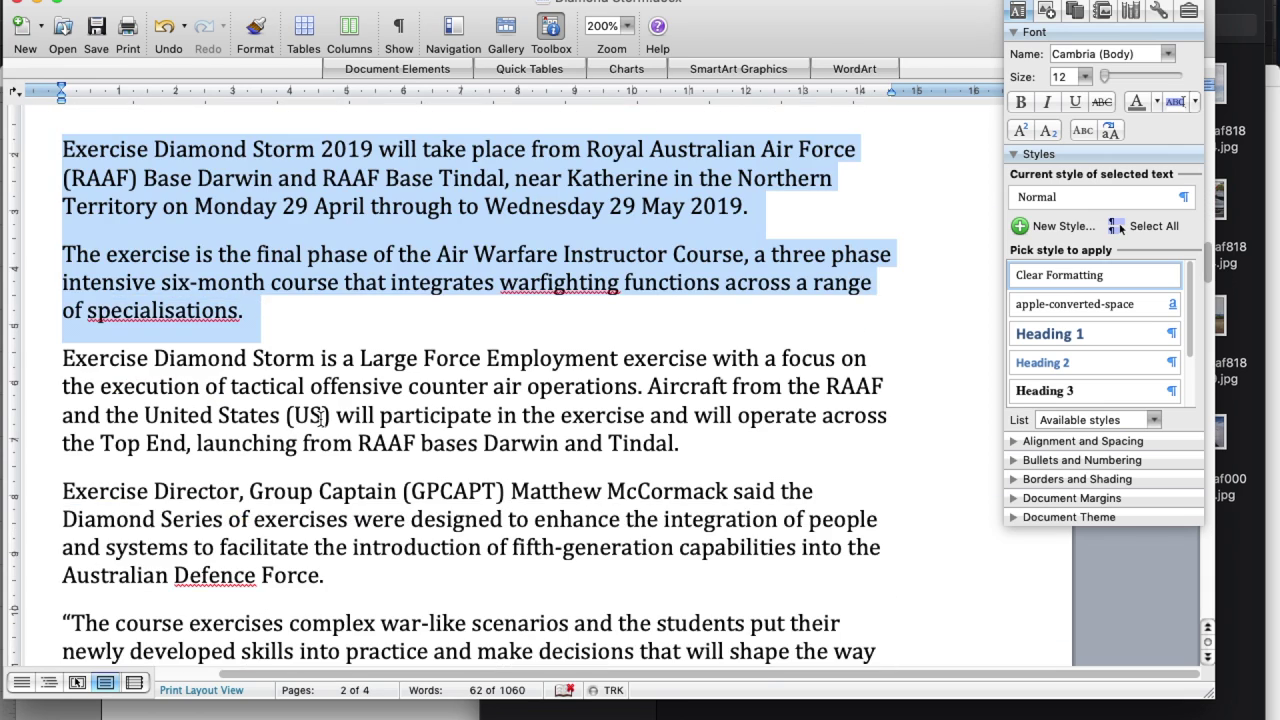
pyautogui.press('BackSpace')
# Step: Change "Large Force Employment" to "large-force employment" and "counter air" to "counter-air" in the exercise description
pyautogui.moveTo(372, 194); pyautogui.dragTo(360, 194)
pyautogui.write('l')
pyautogui.moveTo(430, 197); pyautogui.dragTo(412, 197)
pyautogui.write('-f')
pyautogui.moveTo(491, 197); pyautogui.dragTo(477, 197)
pyautogui.write('e')
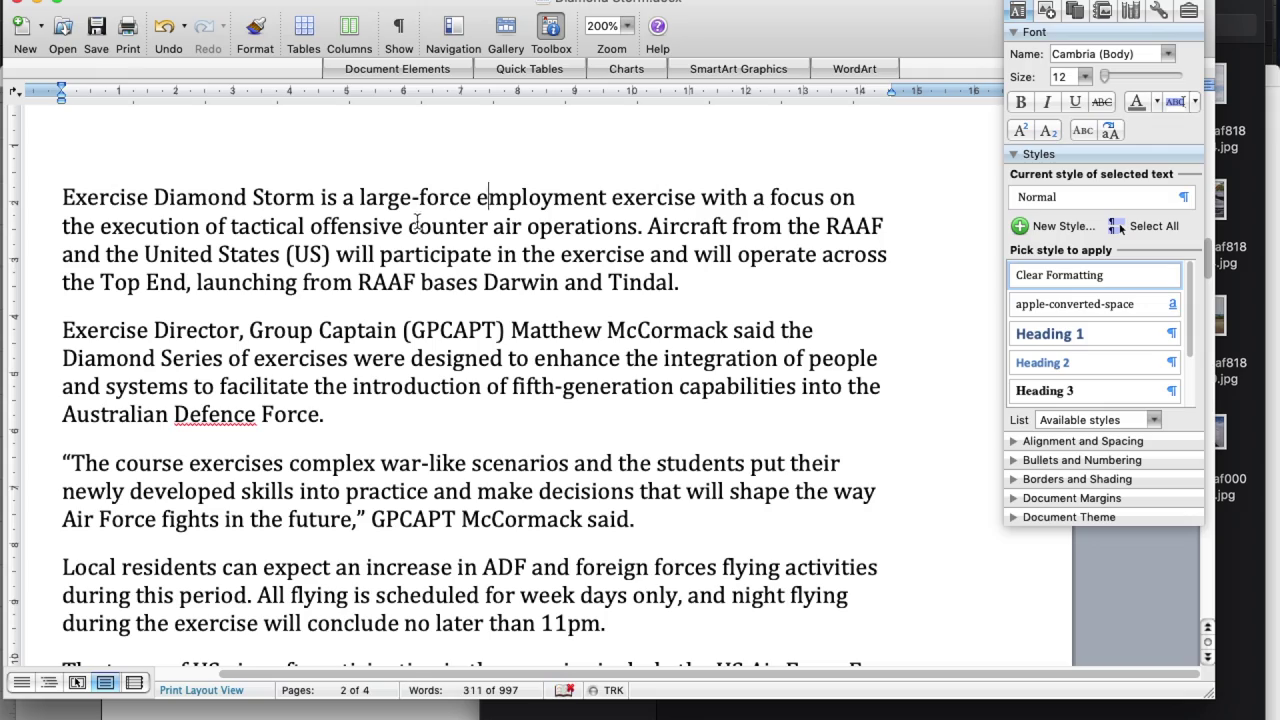
pyautogui.click(493, 226)
pyautogui.press('BackSpace')
pyautogui.write('-')
# Step: Split the large-force employment sentence into its own paragraph and cut it
pyautogui.click(648, 226)
pyautogui.press('Return')
pyautogui.tripleClick(603, 226)
pyautogui.press('super+x')
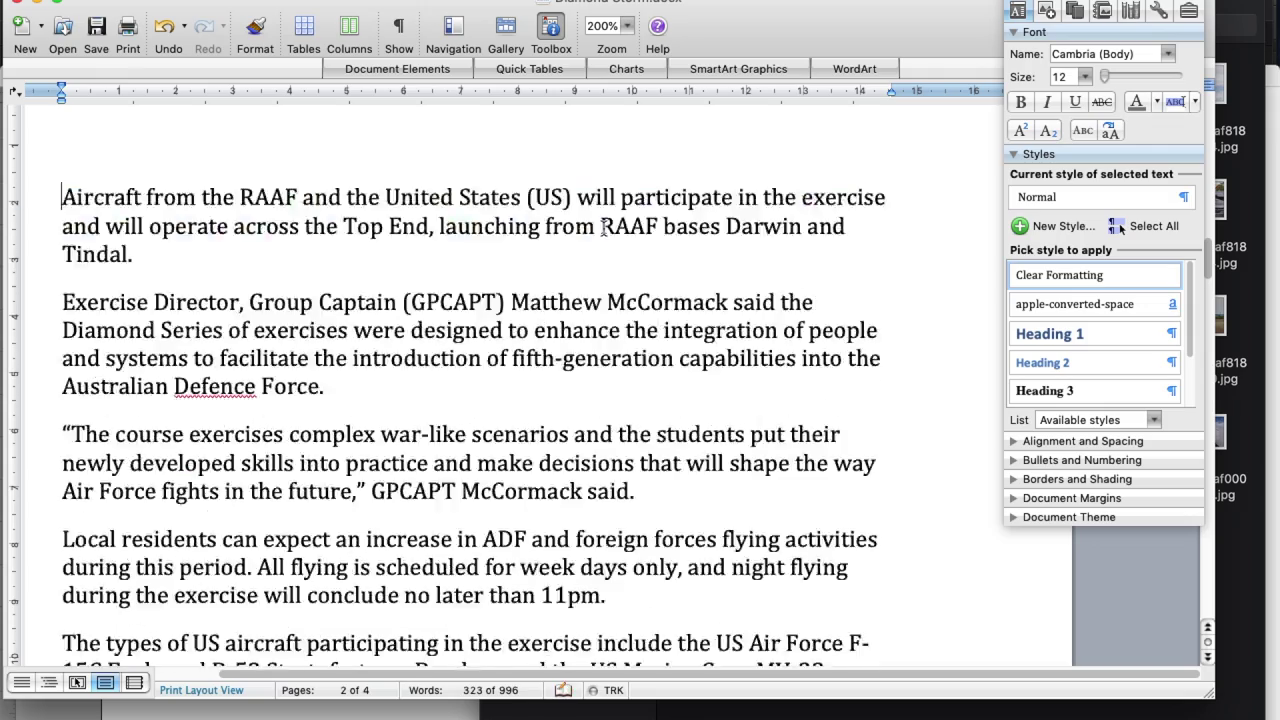
# Step: Delete the blank lines under the Diamond Storm title and paste the cut sentence below the opening paragraph
pyautogui.scroll(15, 603, 226)
pyautogui.click(303, 329)
pyautogui.press('BackSpace')
pyautogui.press('BackSpace')
pyautogui.click(391, 341)
pyautogui.press('super+v')
pyautogui.scroll(-7, 433, 328)
pyautogui.scroll(6, 433, 328)
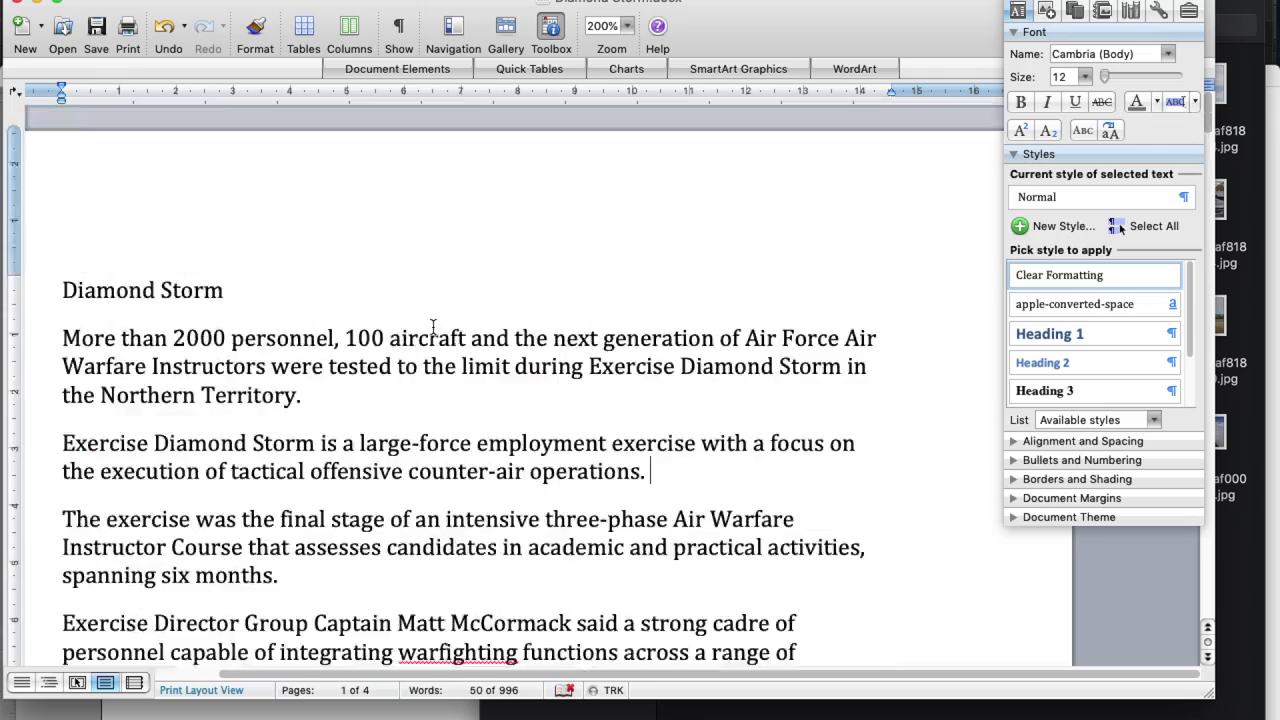
# Step: Delete the paragraph about RAAF and United States aircraft operating across the Top End
pyautogui.scroll(-15, 433, 328)
pyautogui.moveTo(63, 316); pyautogui.dragTo(167, 366)
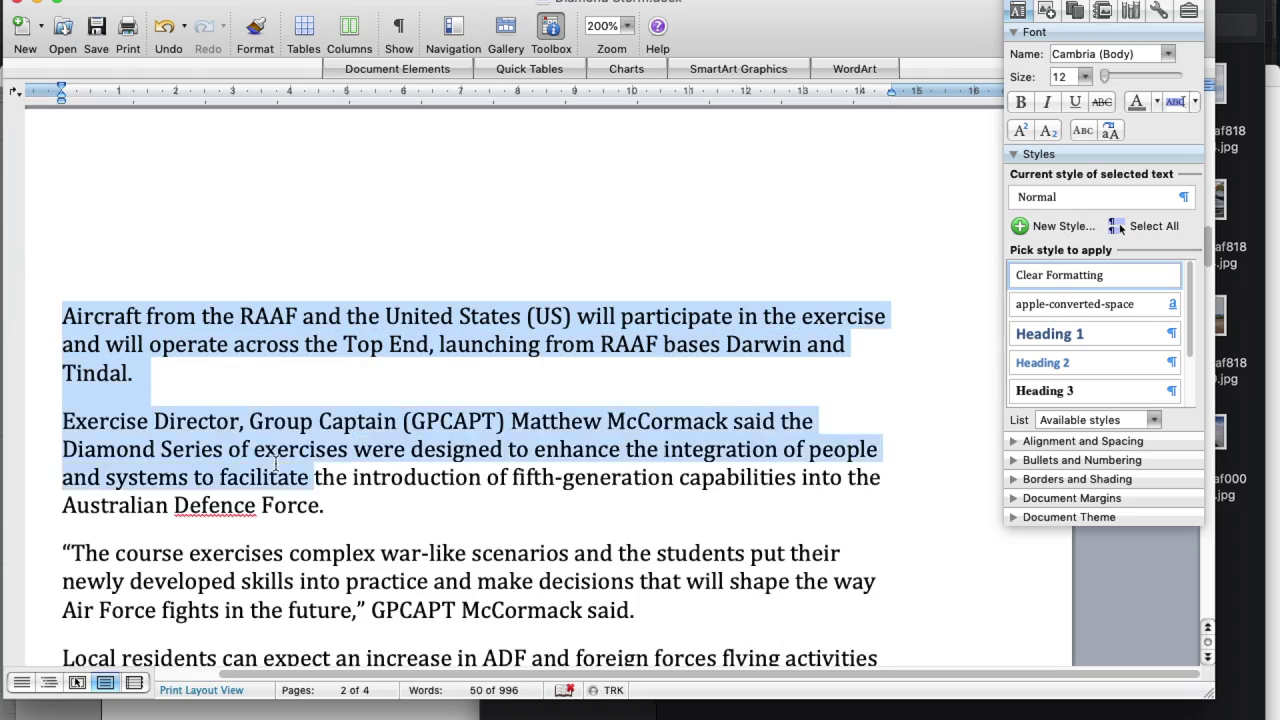
pyautogui.press('Delete')
# Step: Move the two paragraphs with the exercise director's statement and quote to below the paragraph ending "spanning six months"
pyautogui.moveTo(640, 386); pyautogui.dragTo(62, 195)
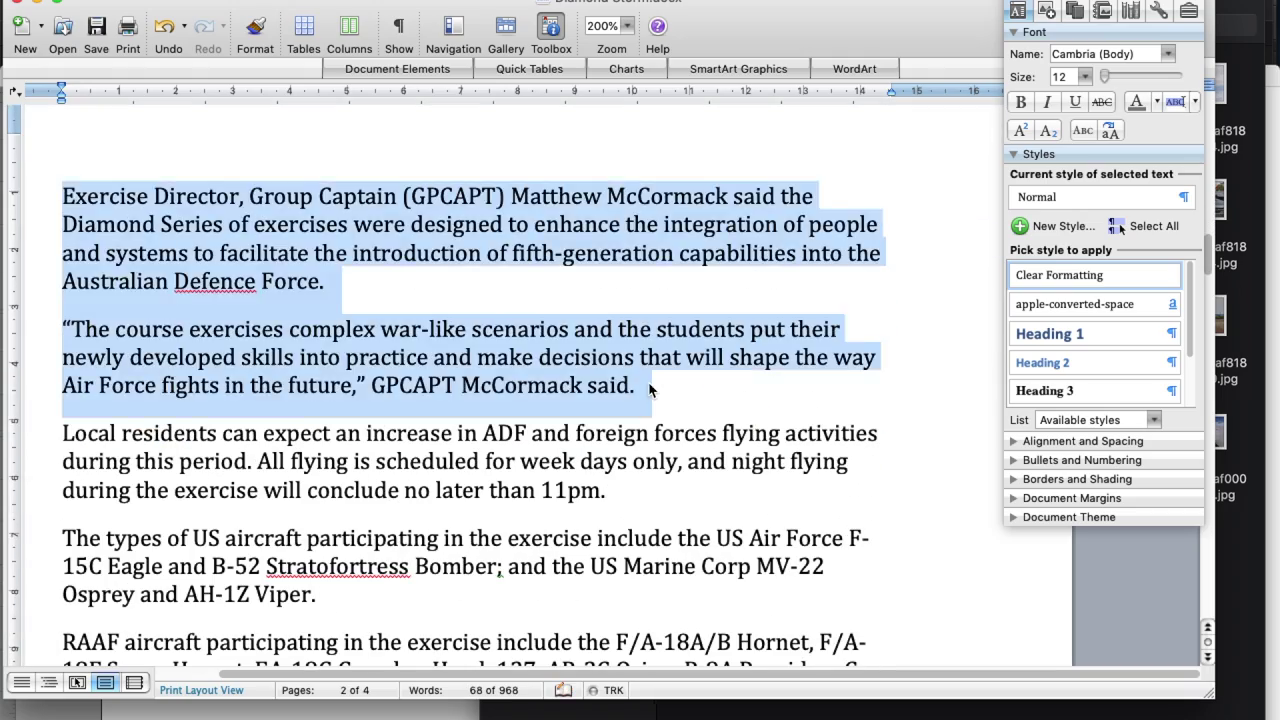
pyautogui.press('Delete')
pyautogui.scroll(10, 318, 440)
pyautogui.scroll(-1, 318, 440)
pyautogui.press('super+v')
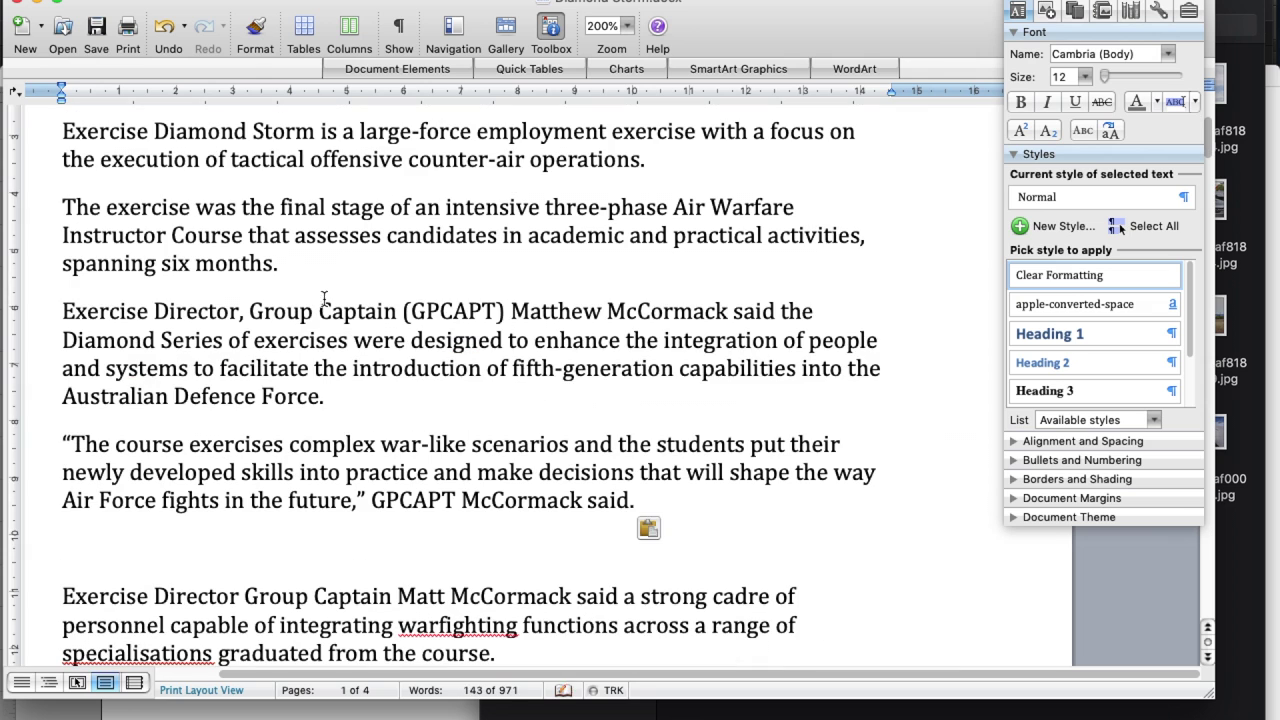
# Step: Remove the comma after "Exercise Director" and the "(GPCAPT)" abbreviation, and change "Diamond Series" to "Diamond series"
pyautogui.click(498, 313)
pyautogui.press('BackSpace')
pyautogui.press('BackSpace')
pyautogui.press('BackSpace')
pyautogui.press('BackSpace')
pyautogui.press('BackSpace')
pyautogui.press('BackSpace')
pyautogui.press('BackSpace')
pyautogui.press('BackSpace')
pyautogui.press('BackSpace')
pyautogui.click(812, 313)
pyautogui.press('BackSpace')
pyautogui.write('s')
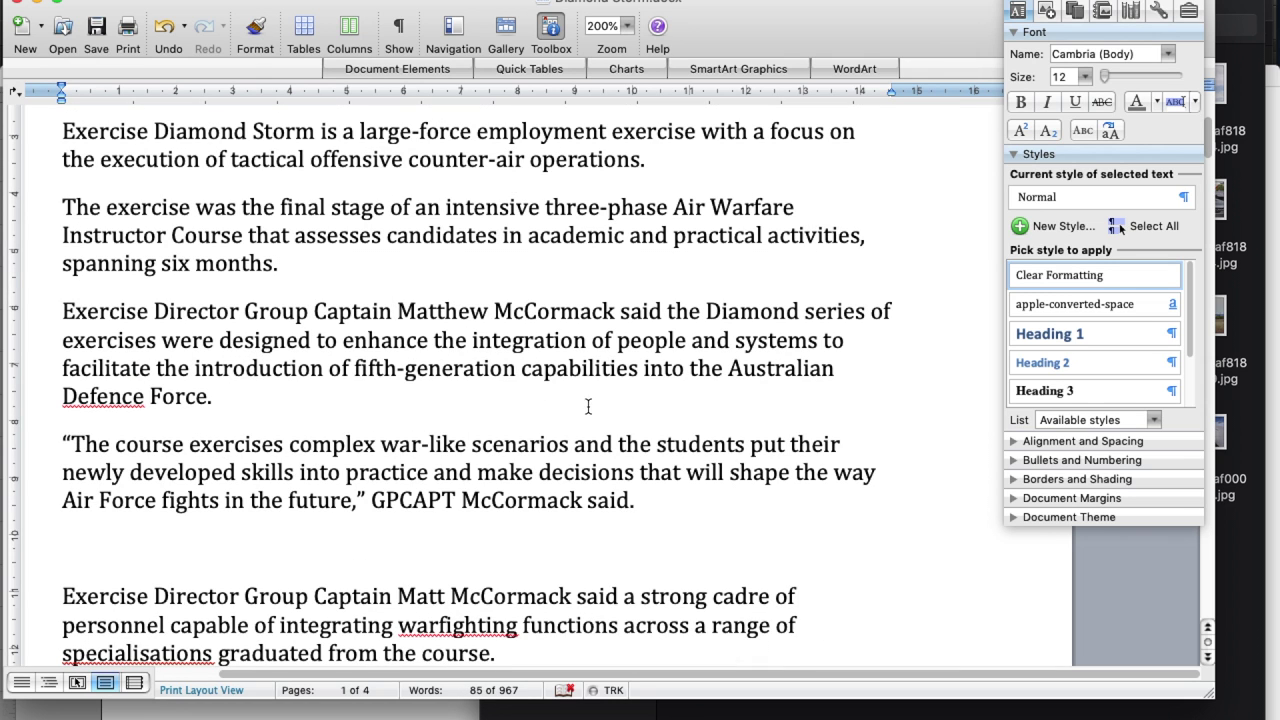
pyautogui.scroll(-2, 494, 328)
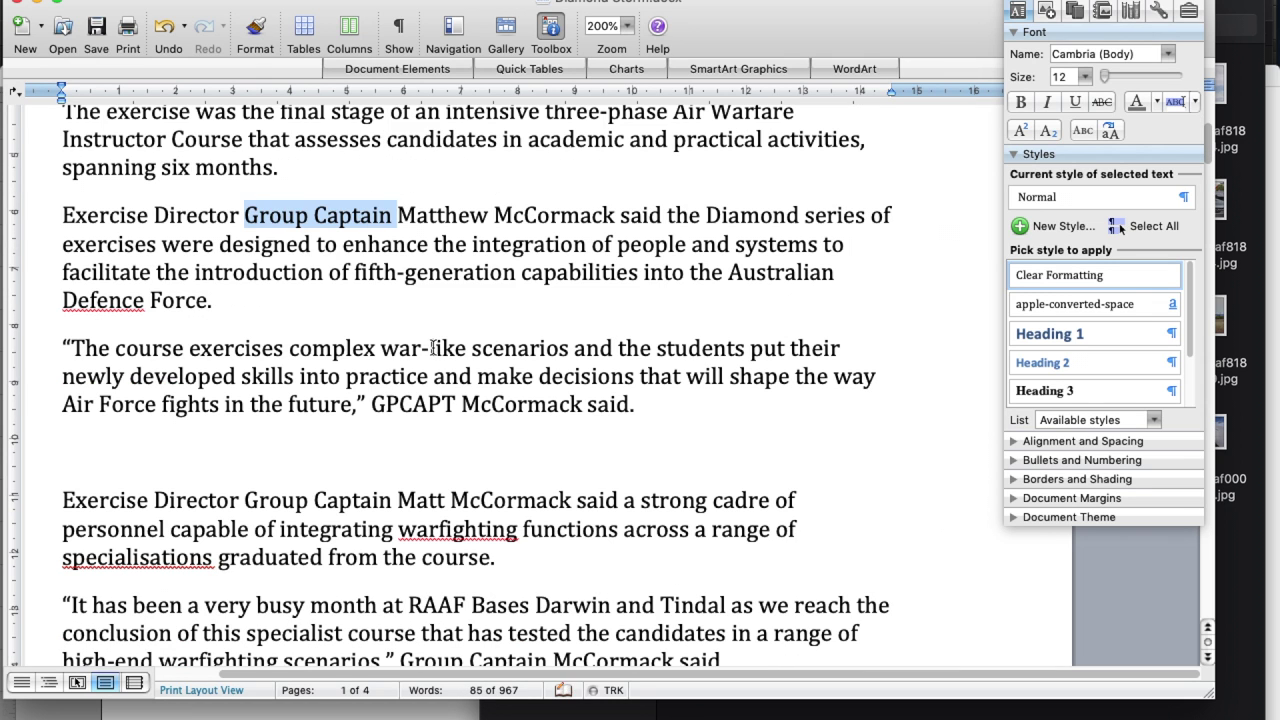
# Step: Spell out "GPCAPT" as "Group Captain" in the quote attribution, and replace the director's repeated title and name with "He", removing the blank line
pyautogui.doubleClick(413, 405)
pyautogui.write('Group Captain')
pyautogui.click(64, 452)
pyautogui.press('BackSpace')
pyautogui.keyDown('shift'); pyautogui.click(578, 452); pyautogui.keyUp('shift')
pyautogui.write('He')
# Step: Delete the paragraph telling local residents to expect more flying activities
pyautogui.scroll(-10, 560, 440)
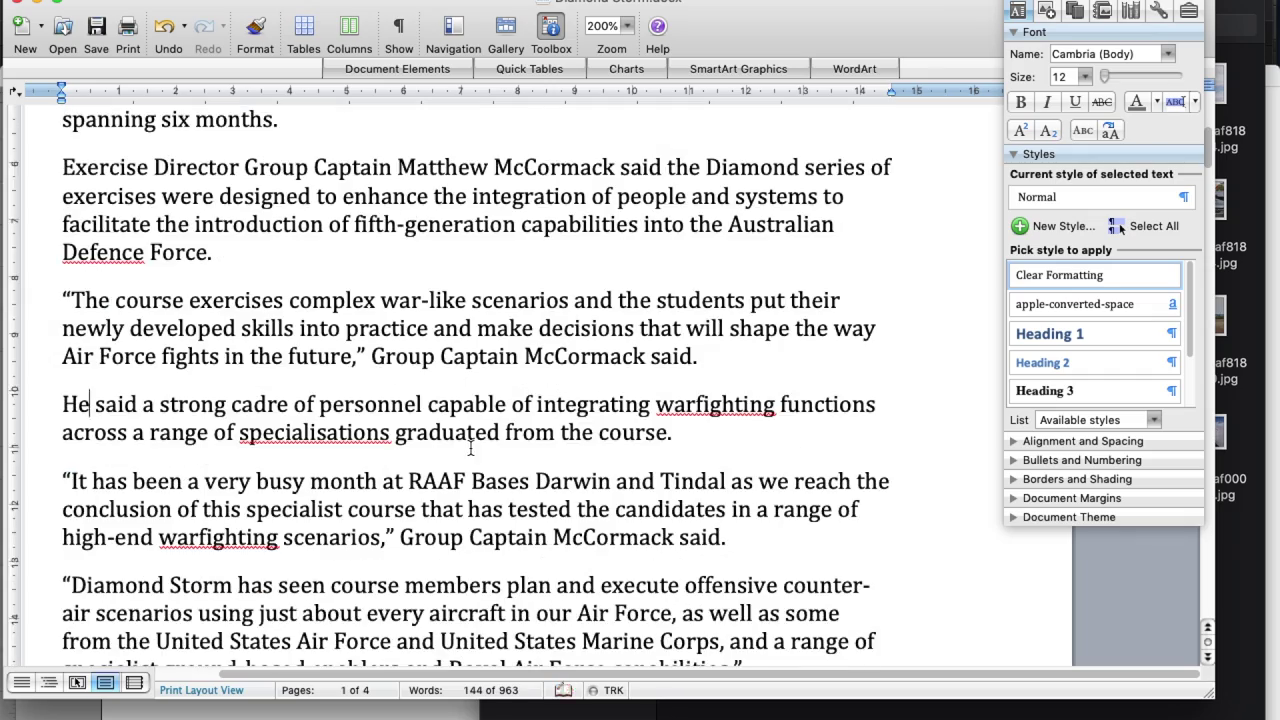
pyautogui.moveTo(62, 345); pyautogui.dragTo(606, 401)
pyautogui.press('BackSpace')
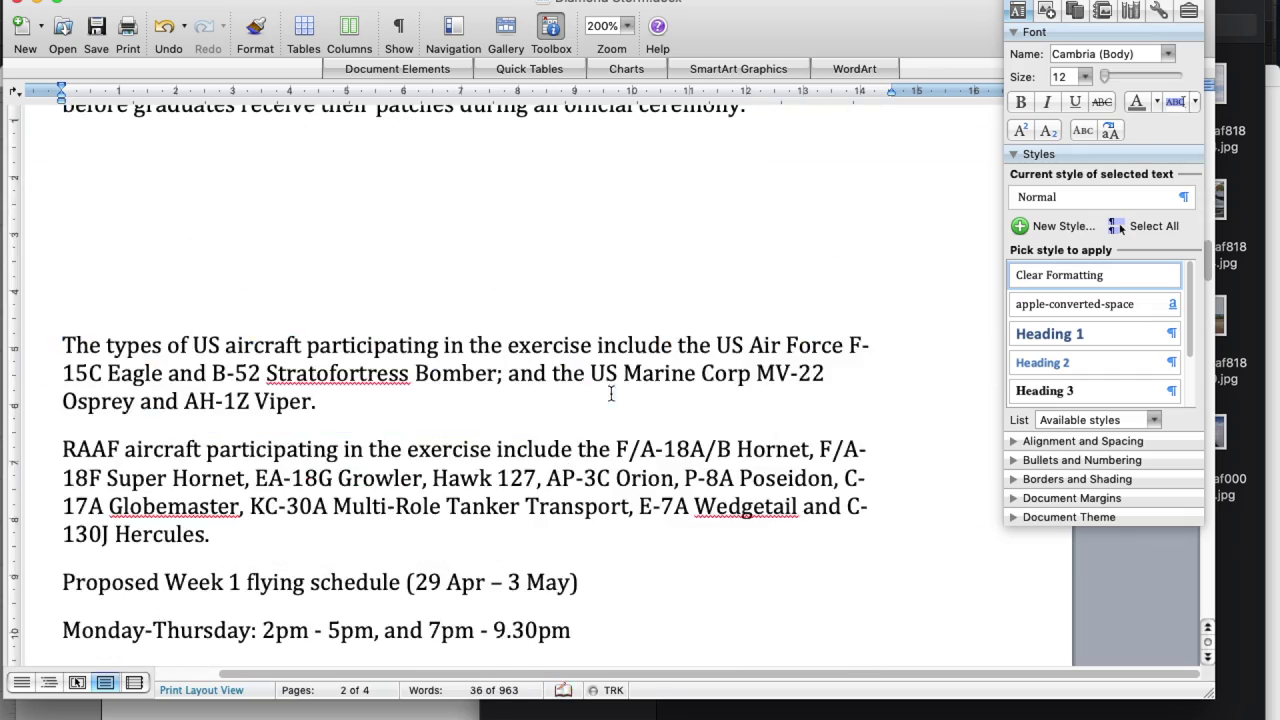
# Step: Move the US and RAAF aircraft paragraphs to below the quote ending "Royal Air Force capabilities."
pyautogui.keyDown('shift'); pyautogui.click(323, 541); pyautogui.keyUp('shift')
pyautogui.press('super+x')
pyautogui.scroll(10, 366, 363)
pyautogui.click(761, 337)
pyautogui.press('Return')
pyautogui.press('super+v')
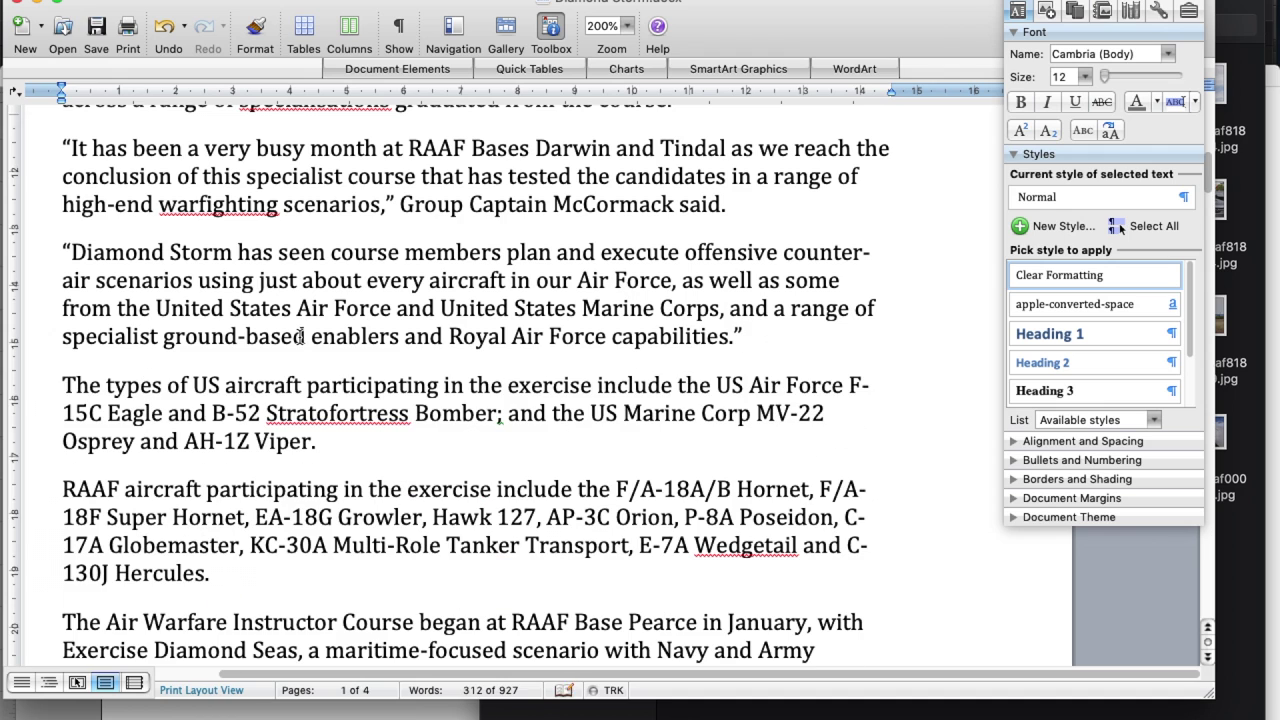
# Step: Reword the US aircraft paragraph to read "included US Air Force F-15C" and "bomber, and US Marine Corp"
pyautogui.doubleClick(708, 388)
pyautogui.press('BackSpace')
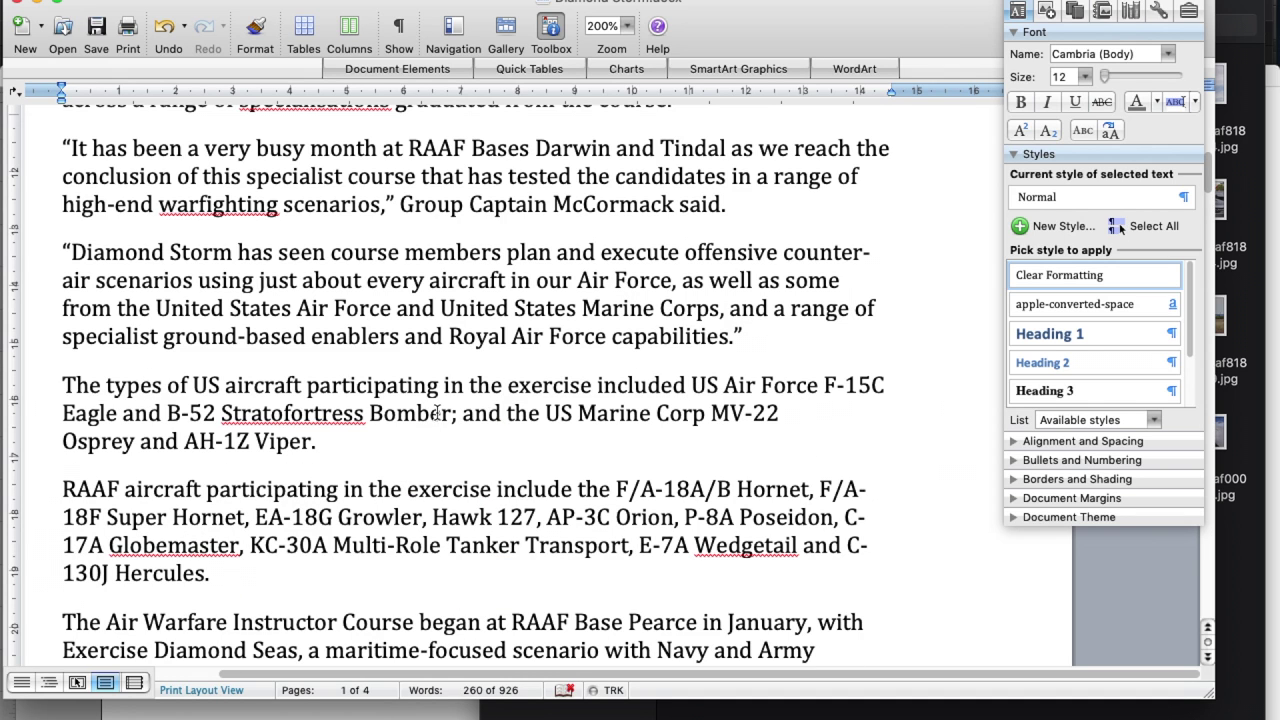
pyautogui.scroll(-3, 211, 434)
# Step: Reword the RAAF aircraft paragraph to "RAAF aircraft participating included F/A-18A/B Hornets, F/A-18F Super Hornets"
pyautogui.moveTo(345, 393); pyautogui.dragTo(480, 393)
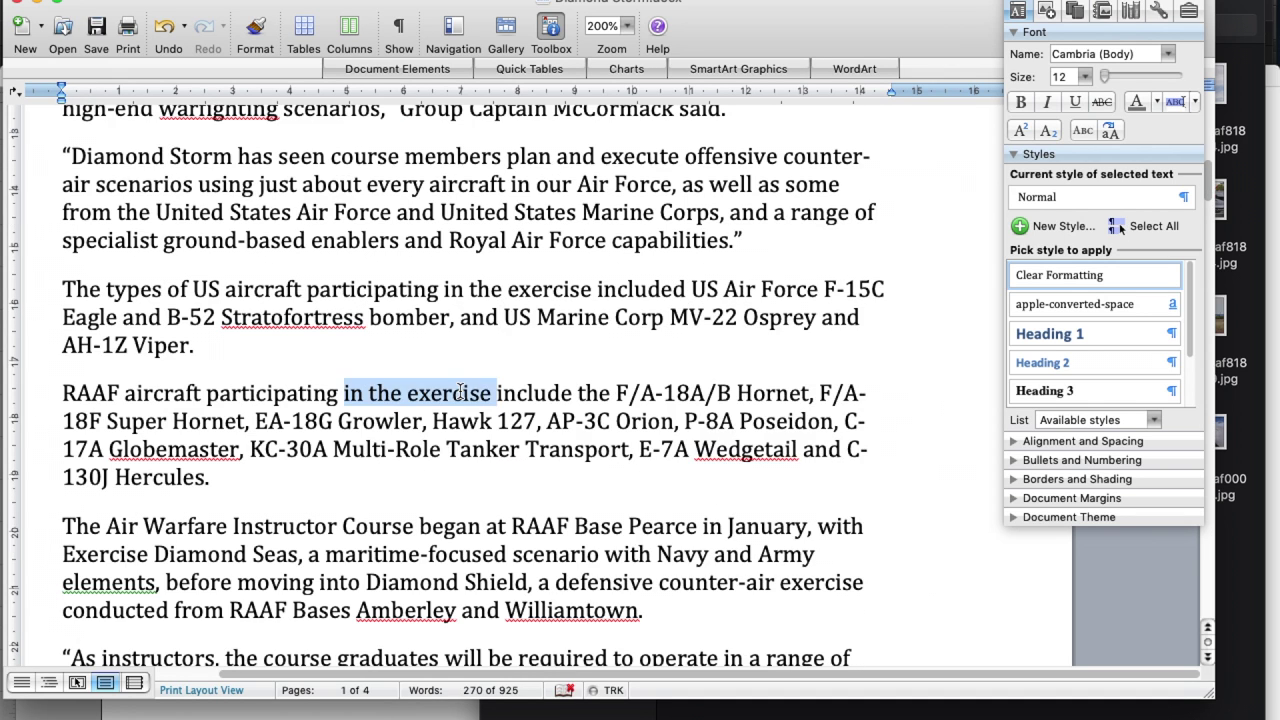
pyautogui.press('BackSpace')
pyautogui.click(420, 393)
pyautogui.write('d')
pyautogui.doubleClick(454, 393)
pyautogui.press('BackSpace')
pyautogui.click(632, 393)
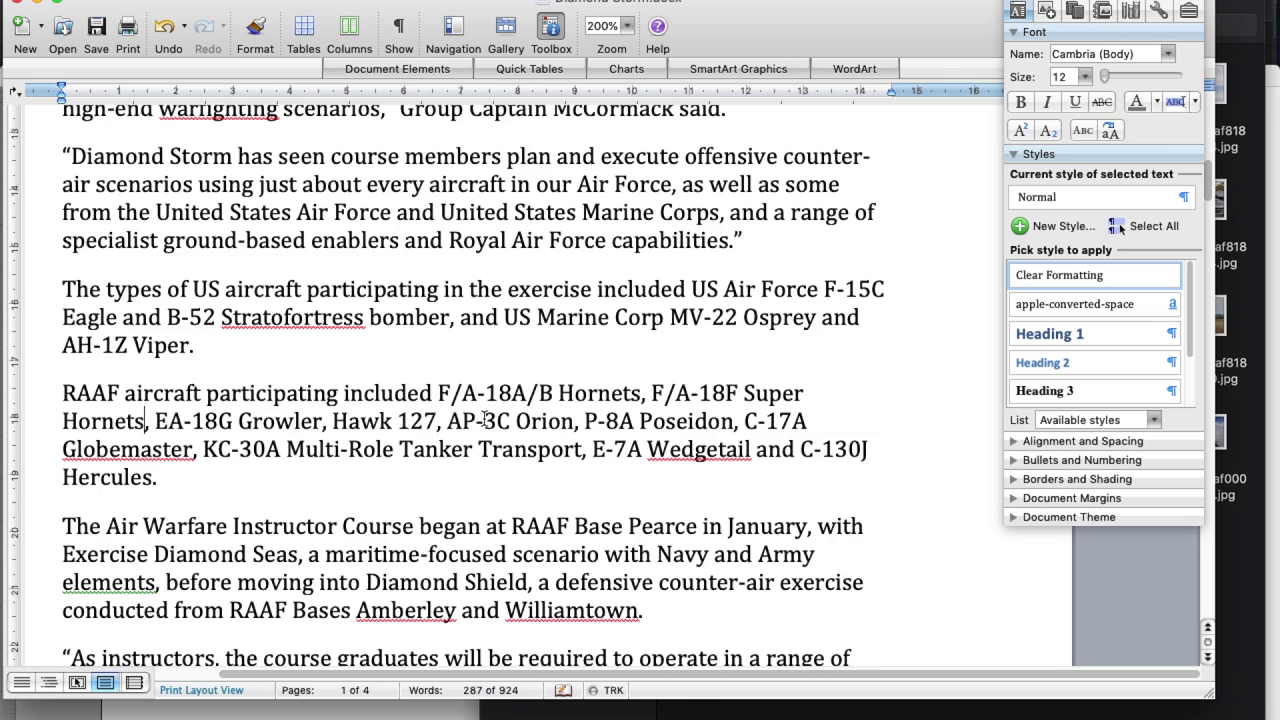
# Step: Delete the surplus text after the main article, including the flying schedule and the release beginning "Training has ramped up in Darwin"
pyautogui.scroll(-20, 200, 481)
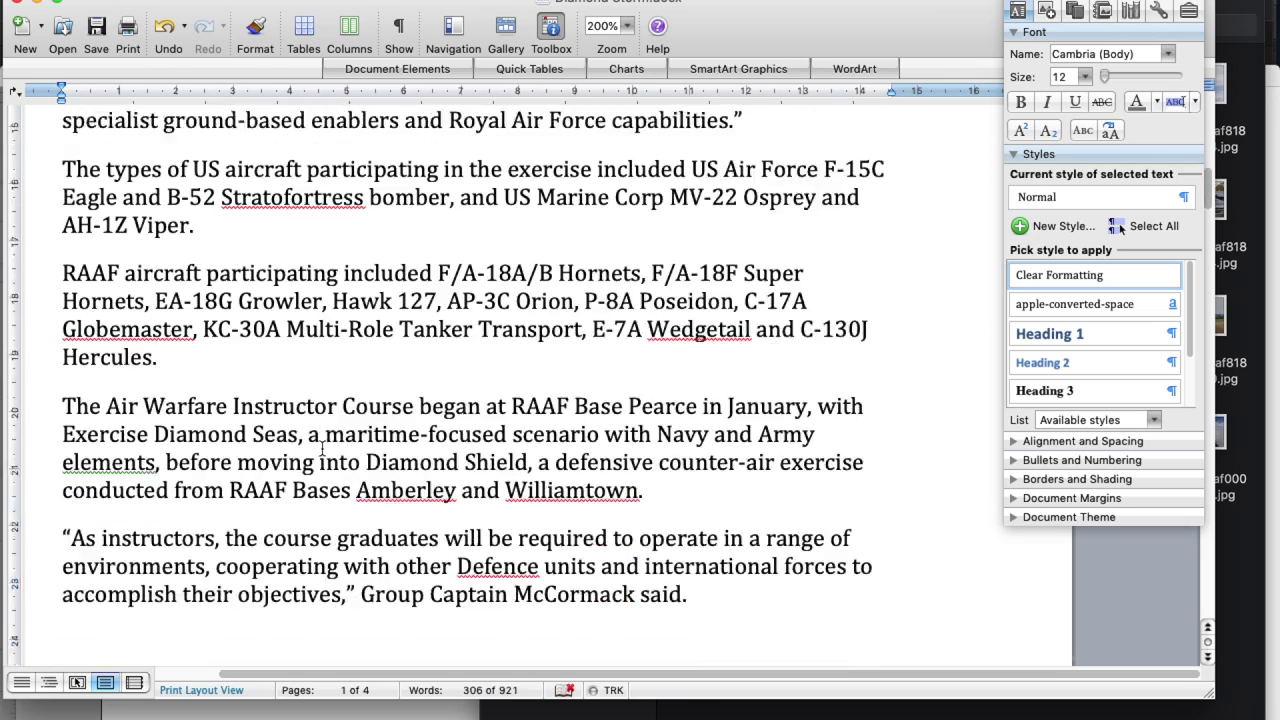
pyautogui.scroll(5, 230, 430)
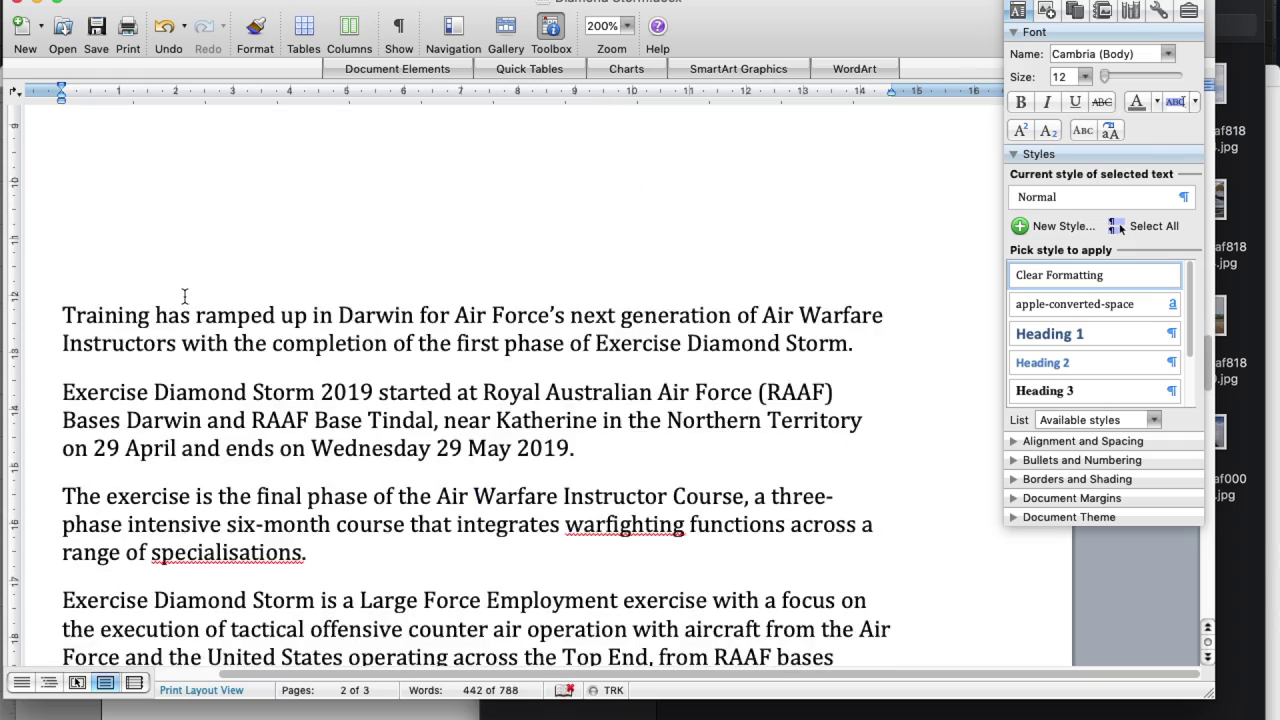
pyautogui.moveTo(150, 272); pyautogui.dragTo(313, 378)
pyautogui.scroll(-4, 392, 417)
pyautogui.scroll(-6, 280, 400)
pyautogui.moveTo(330, 504); pyautogui.dragTo(380, 444)
pyautogui.press('BackSpace')
# Step: Move the paragraph on ground-based surveillance and reconnaissance support to below the RAAF aircraft paragraph
pyautogui.moveTo(66, 437); pyautogui.dragTo(226, 494)
pyautogui.press('super+x')
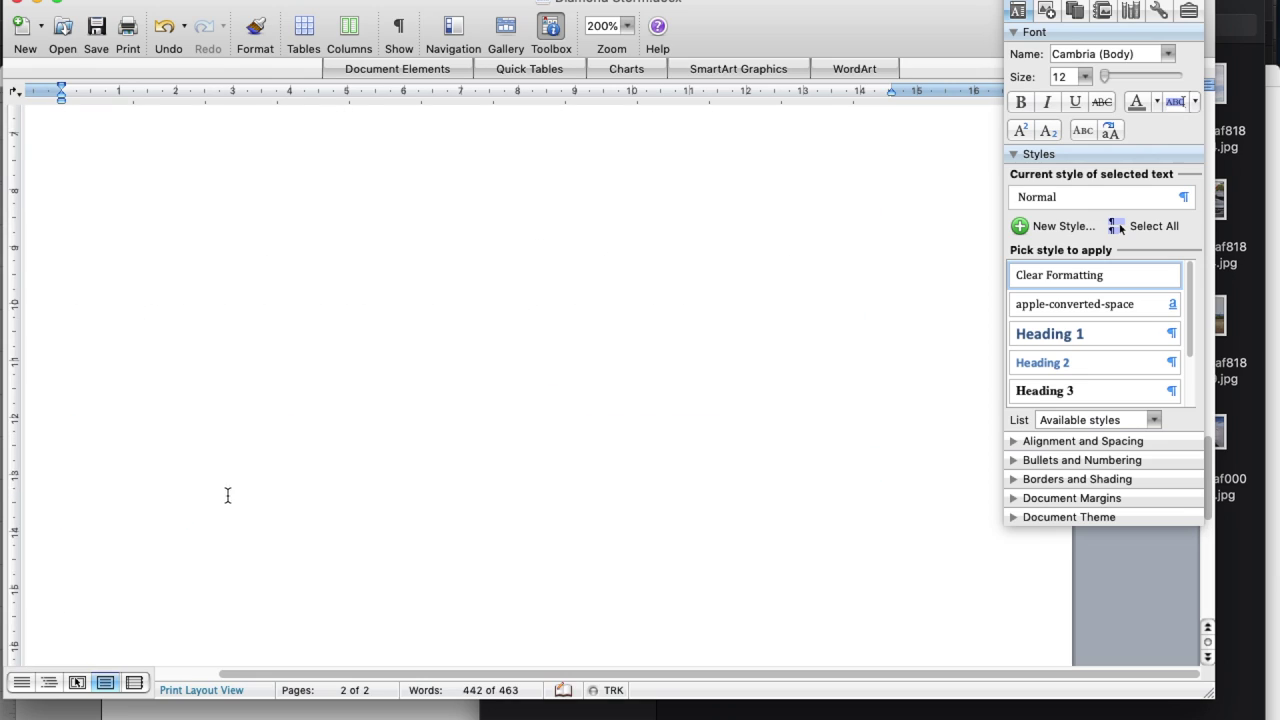
pyautogui.scroll(7, 226, 494)
pyautogui.click(203, 466)
pyautogui.press('super+v')
pyautogui.press('Delete')
# Step: Reword the support paragraph's opening to "Supporting the aircraft were a range of" and put its capability names in lower case
pyautogui.doubleClick(318, 454)
pyautogui.write('were a ')
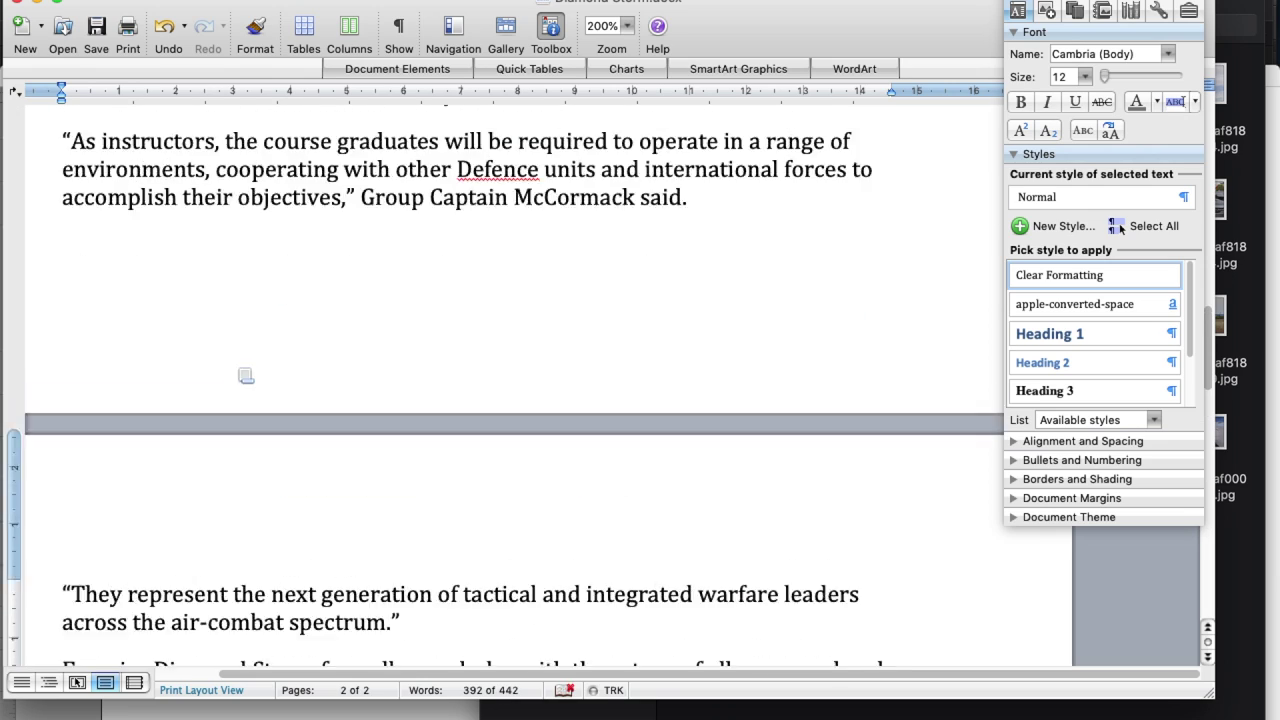
pyautogui.write('r')
pyautogui.doubleClick(243, 350)
pyautogui.write('air')
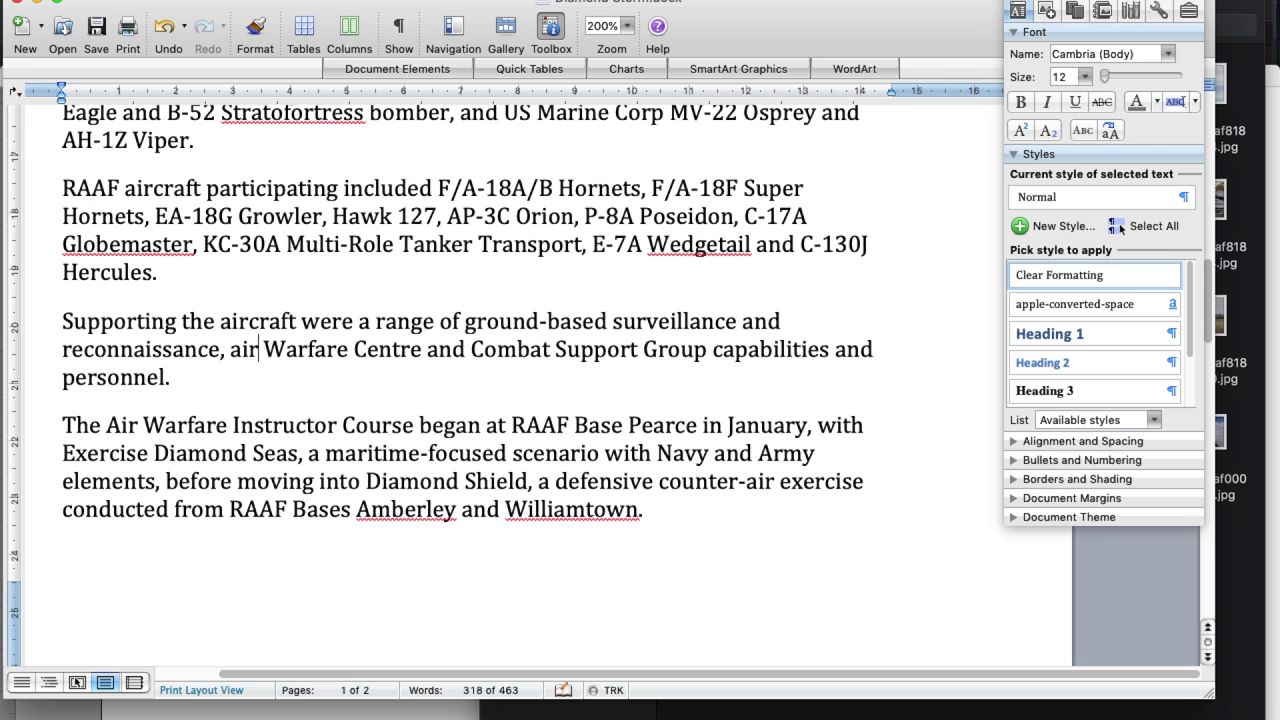
pyautogui.press('BackSpace')
pyautogui.write('g')
pyautogui.scroll(-10, 502, 374)
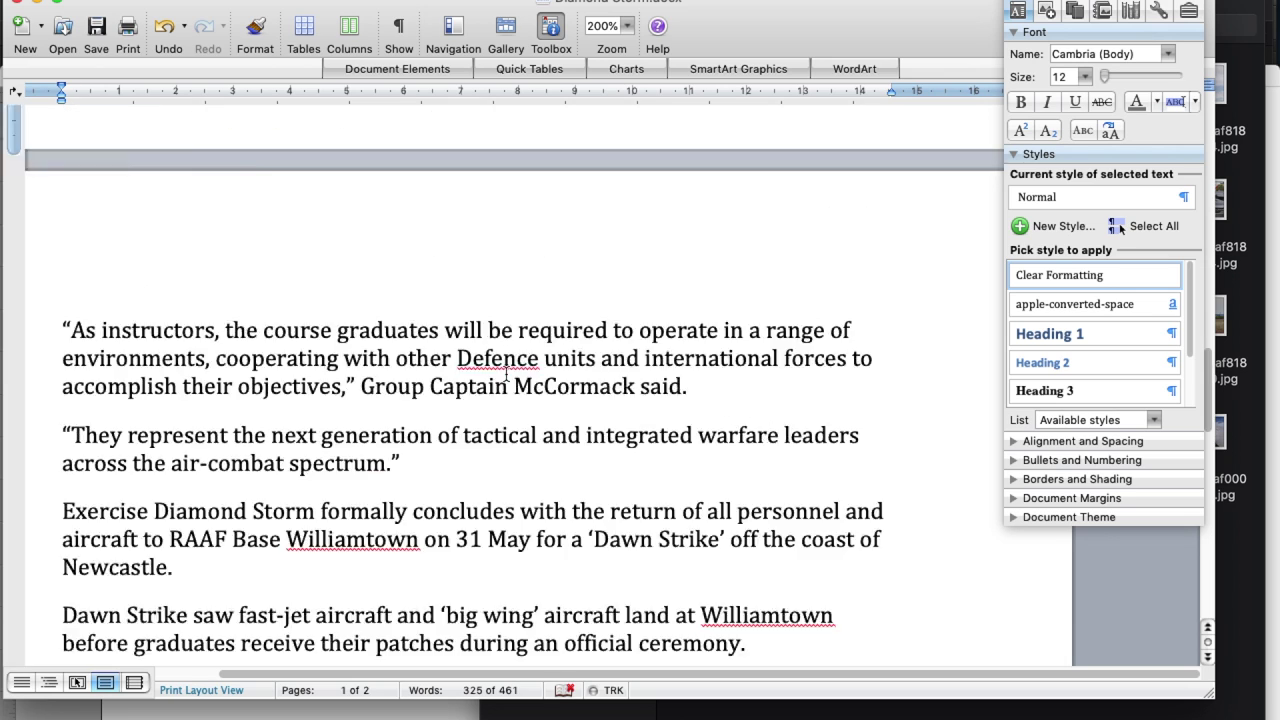
# Step: Save a copy of the article as the Word document "Diamond Storm EDITED.docx" in the Diamond folder
pyautogui.click(413, 409)
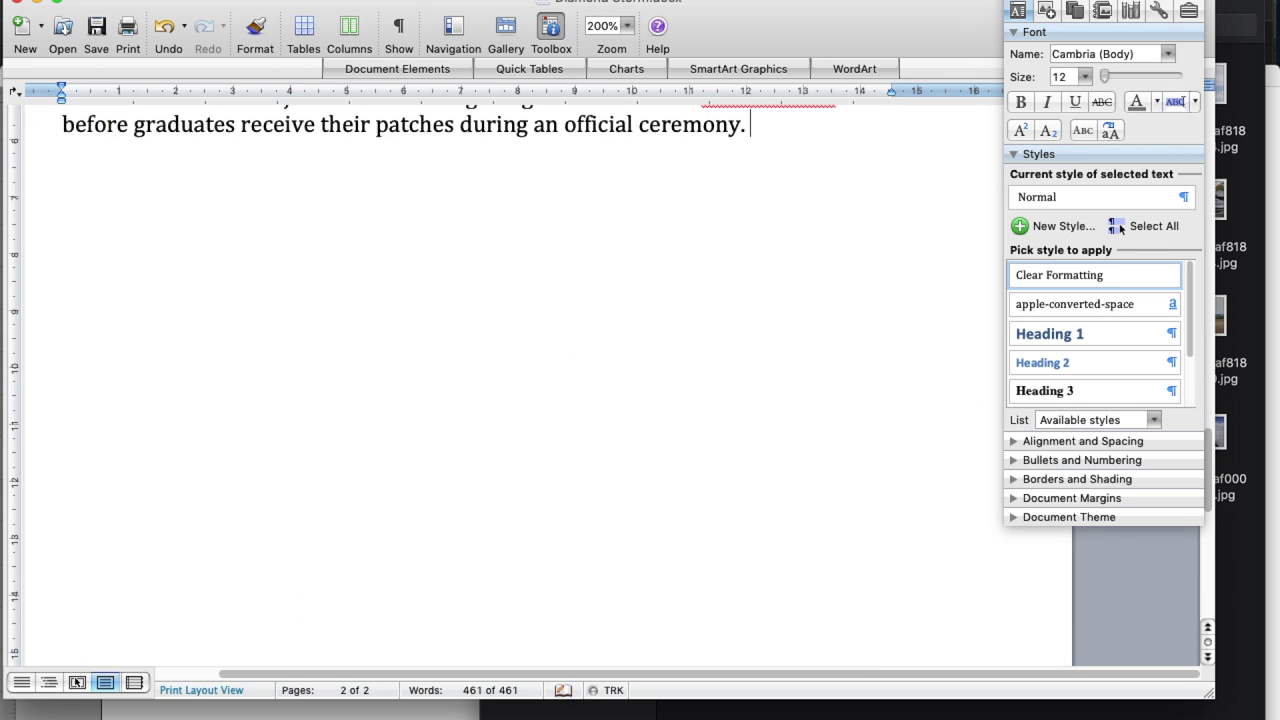
pyautogui.scroll(15, 414, 389)
pyautogui.click(104, 0)
pyautogui.click(176, 134)
pyautogui.press('Right')
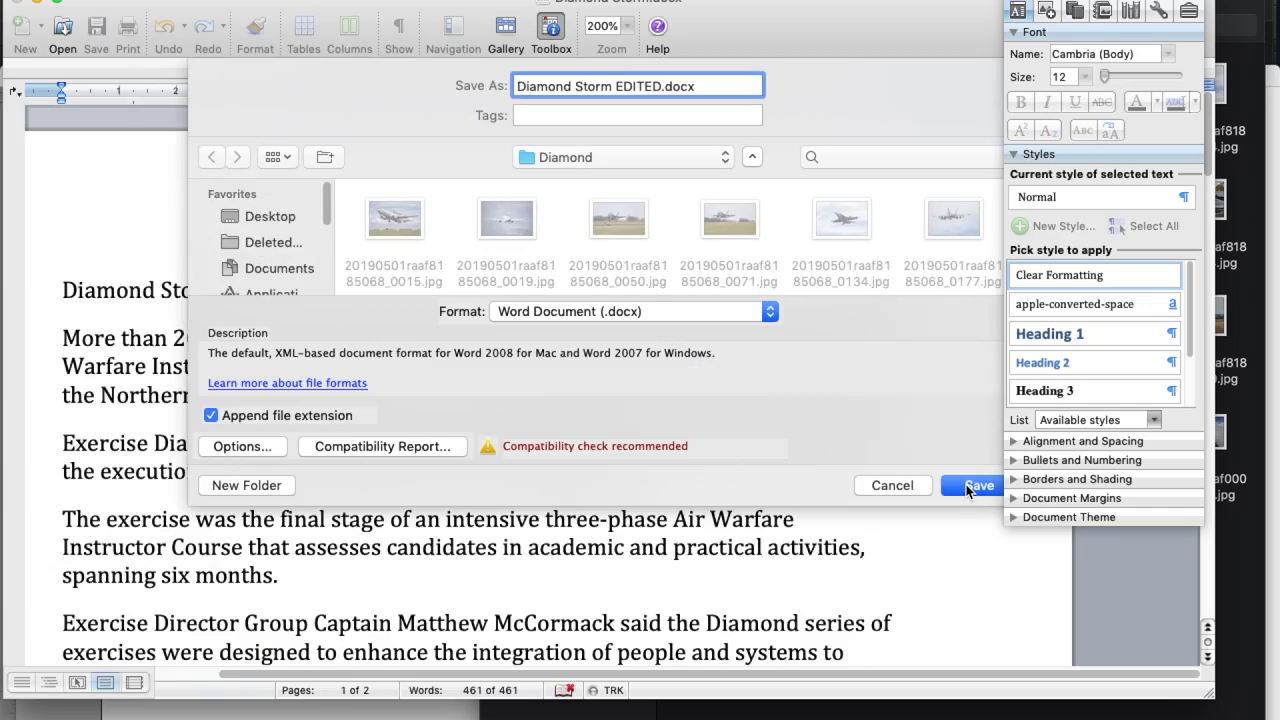
pyautogui.click(969, 488)
# Step: Copy the entire article text and paste it onto the blank spread of contact62.indd in InDesign
pyautogui.scroll(-5, 354, 446)
pyautogui.scroll(1, 431, 349)
pyautogui.press('super+a')
pyautogui.click(68, 0)
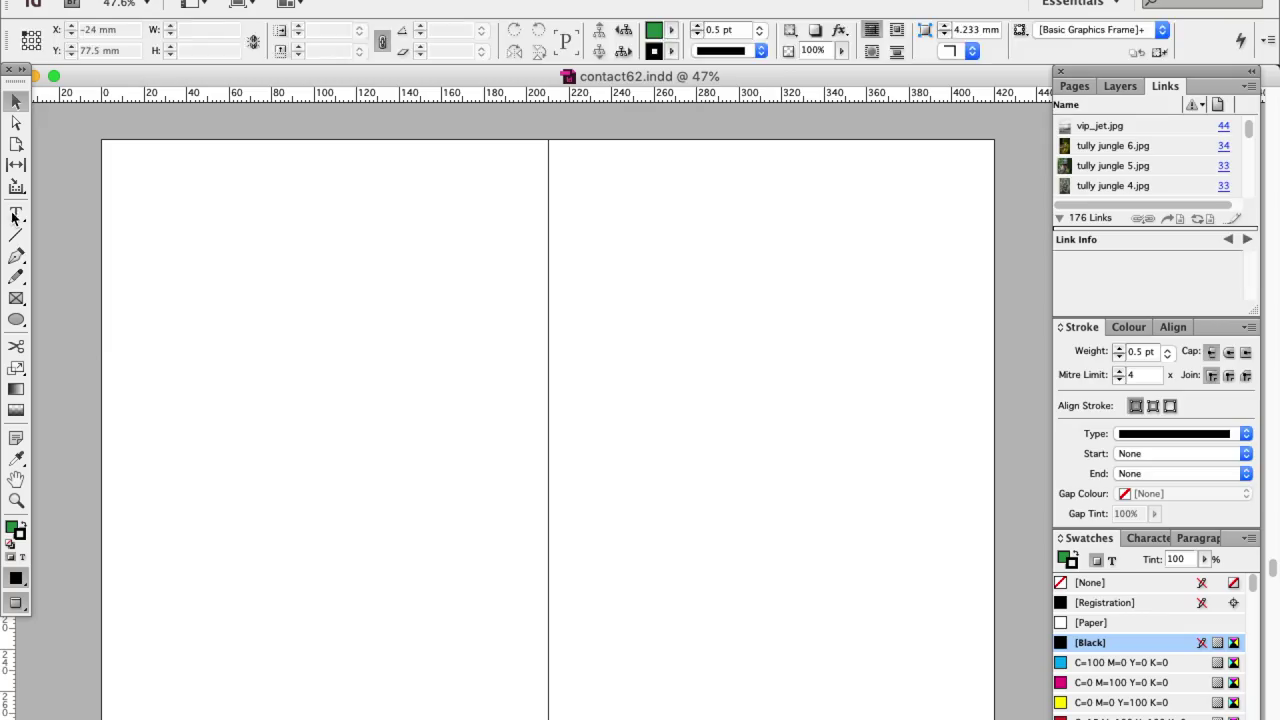
pyautogui.press('super+v')
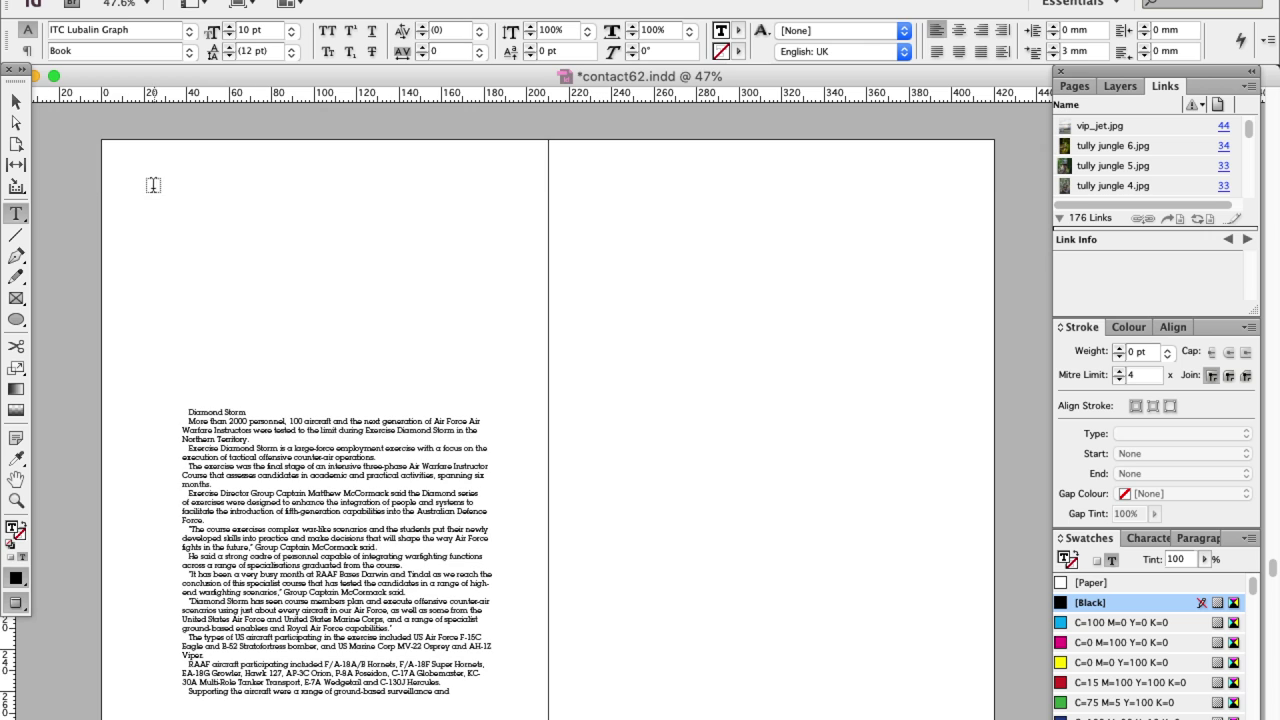
# Step: Create a text frame above the article on the left-hand page reading "DIAMOND" in the StrokeyBacon font
pyautogui.moveTo(153, 185); pyautogui.dragTo(471, 280)
pyautogui.write('DIAMOND')
pyautogui.press('super+a')
pyautogui.click(190, 32)
pyautogui.click(180, 203)
# Step: Enlarge the DIAMOND headline until its lettering nearly fills the width of its frame
pyautogui.click(246, 30)
pyautogui.press('Up')
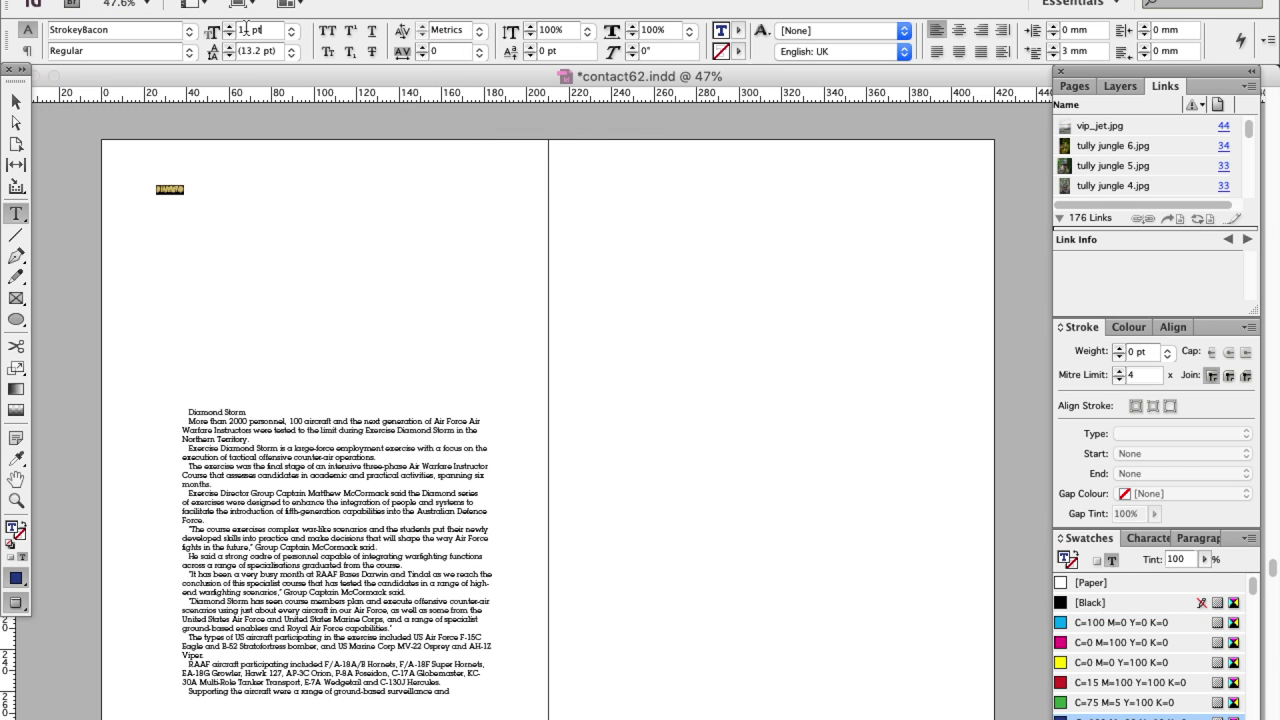
pyautogui.press('Up')
pyautogui.press('Up')
pyautogui.press('Up')
pyautogui.press('Up')
pyautogui.press('Up')
pyautogui.press('Up')
pyautogui.press('Up')
pyautogui.press('Up')
pyautogui.press('Up')
pyautogui.press('Up')
pyautogui.press('Up')
pyautogui.press('Up')
pyautogui.press('Up')
pyautogui.press('Up')
pyautogui.press('Up')
pyautogui.press('Up')
pyautogui.press('Up')
pyautogui.press('Up')
pyautogui.press('Up')
pyautogui.press('Up')
pyautogui.click(16, 101)
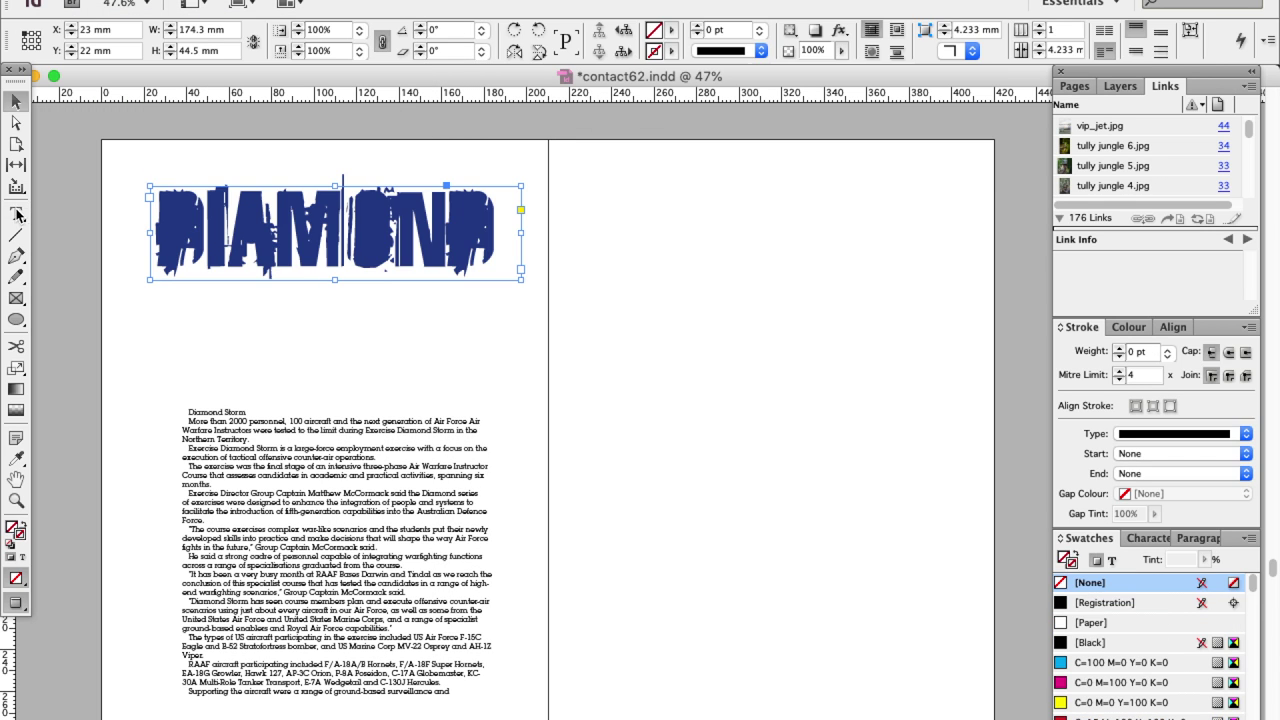
# Step: Give the DIAMOND headline text a yellow fill and a 1 pt black stroke
pyautogui.click(16, 212)
pyautogui.click(16, 101)
pyautogui.click(1112, 562)
pyautogui.click(1100, 643)
pyautogui.scroll(-3, 1135, 622)
pyautogui.click(1134, 622)
pyautogui.click(1073, 564)
pyautogui.click(1090, 643)
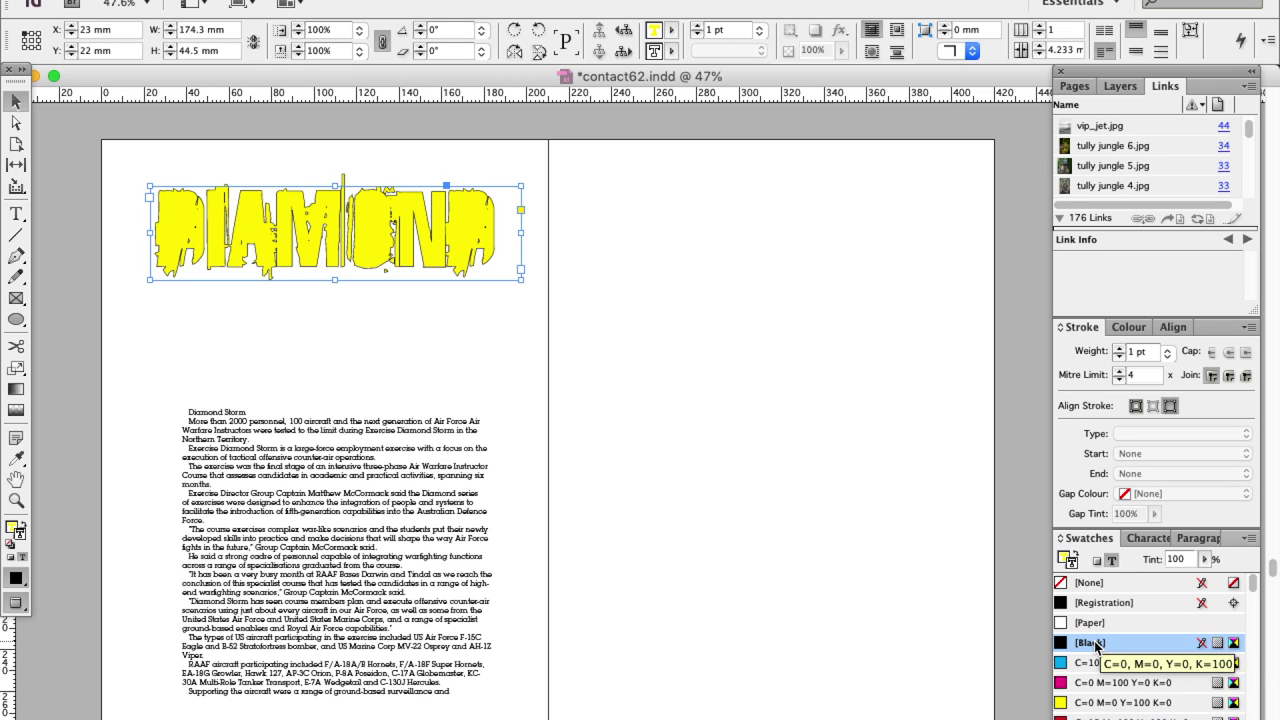
# Step: Change the headline's fill to C=0 M=100 Y=100 K=0 at a 10% tint and thicken its stroke
pyautogui.click(1064, 557)
pyautogui.scroll(-5, 1142, 642)
pyautogui.scroll(-5, 1141, 642)
pyautogui.click(1135, 662)
pyautogui.click(1205, 560)
pyautogui.moveTo(1203, 577); pyautogui.dragTo(1115, 579)
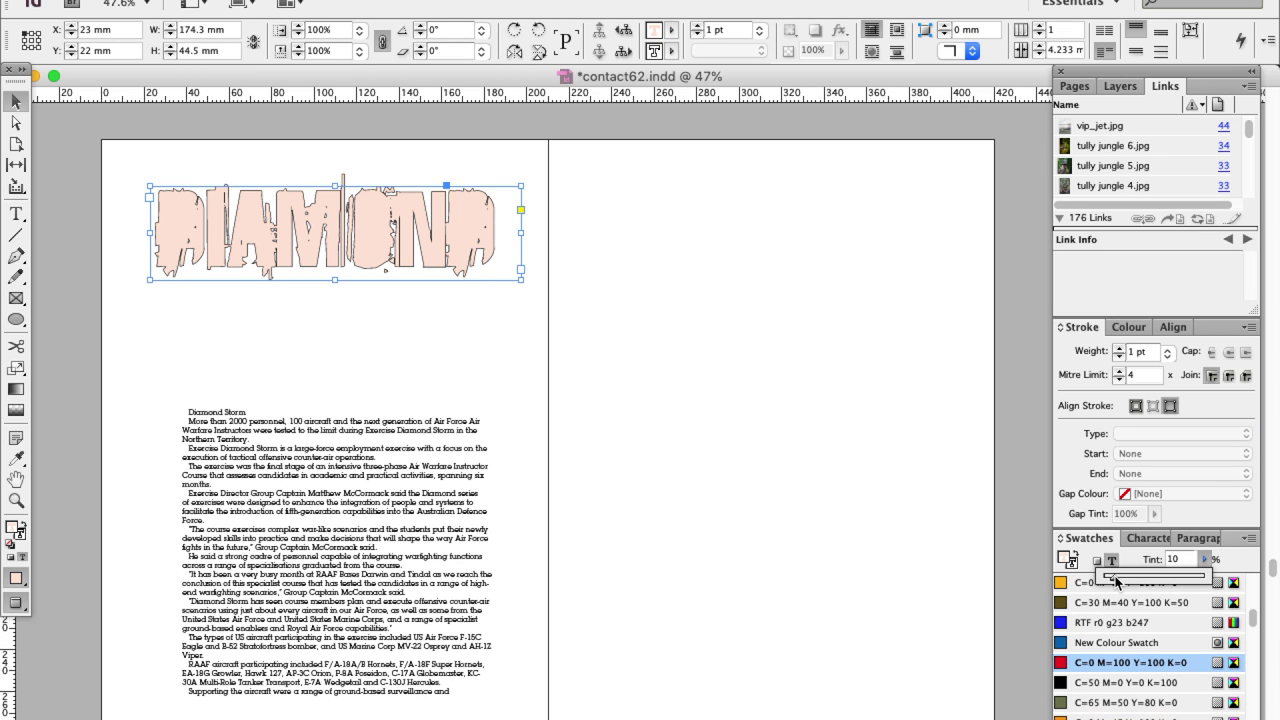
pyautogui.click(1119, 347)
# Step: Duplicate the headline frame to the bottom of the right-hand page and fit it between the page margins, 184.6 mm wide
pyautogui.moveTo(310, 240); pyautogui.dragTo(731, 684)
pyautogui.scroll(-5, 731, 640)
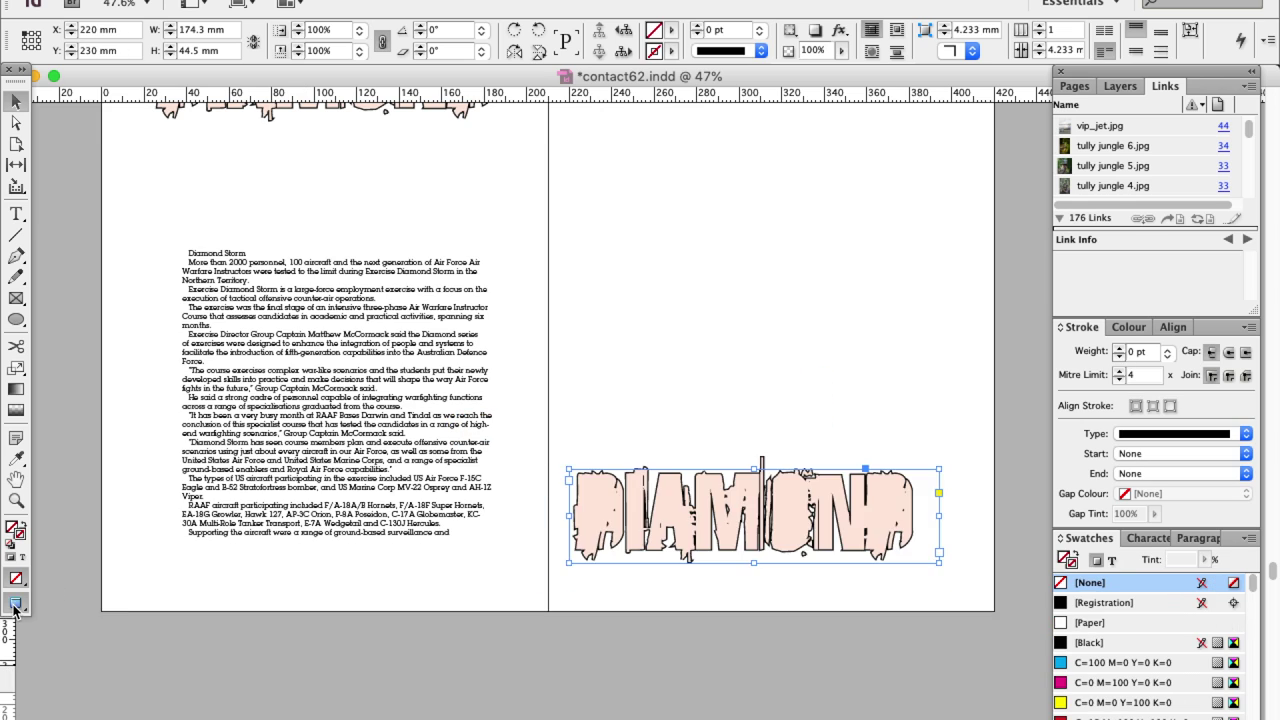
pyautogui.click(15, 603)
pyautogui.moveTo(750, 520); pyautogui.dragTo(754, 541)
pyautogui.moveTo(946, 537); pyautogui.dragTo(967, 537)
# Step: Replace the duplicated headline's text with "STORM" and extend its frame upward to a height of 82.3 mm
pyautogui.click(15, 214)
pyautogui.doubleClick(750, 538)
pyautogui.write('STORM')
pyautogui.click(15, 101)
pyautogui.moveTo(771, 490); pyautogui.dragTo(766, 410)
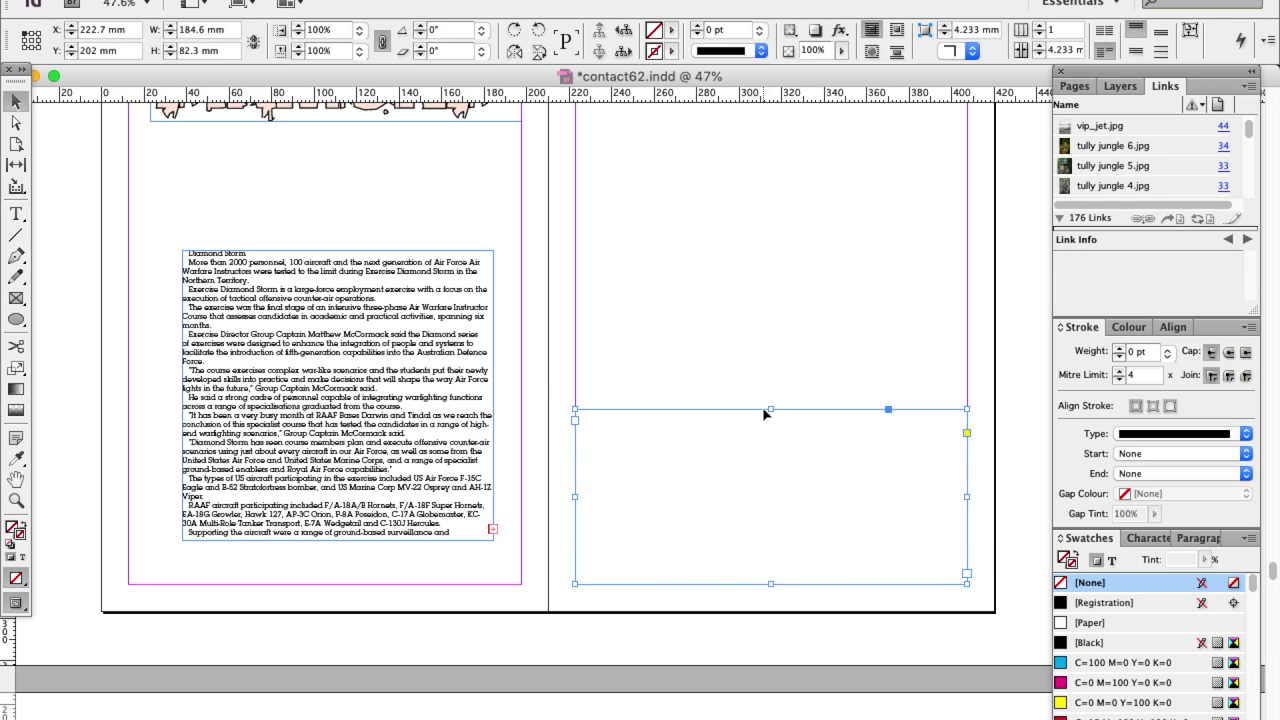
# Step: Enlarge the STORM lettering until it spans the full width of its frame
pyautogui.click(15, 214)
pyautogui.doubleClick(720, 455)
pyautogui.press('super+shift+period')
pyautogui.press('super+shift+period')
pyautogui.press('super+shift+period')
pyautogui.press('super+shift+period')
pyautogui.press('super+shift+period')
pyautogui.press('super+shift+period')
pyautogui.press('super+shift+period')
pyautogui.press('super+shift+period')
pyautogui.press('super+shift+period')
pyautogui.press('super+shift+period')
pyautogui.press('super+shift+period')
pyautogui.press('super+shift+period')
pyautogui.press('super+shift+period')
pyautogui.press('super+shift+period')
pyautogui.press('super+shift+period')
pyautogui.press('super+shift+period')
pyautogui.press('super+shift+period')
pyautogui.press('super+shift+period')
pyautogui.press('super+shift+period')
pyautogui.press('super+shift+period')
# Step: Set the STORM text frame's vertical justification to Bottom
pyautogui.click(15, 101)
pyautogui.rightClick(721, 526)
pyautogui.click(790, 646)
pyautogui.click(460, 304)
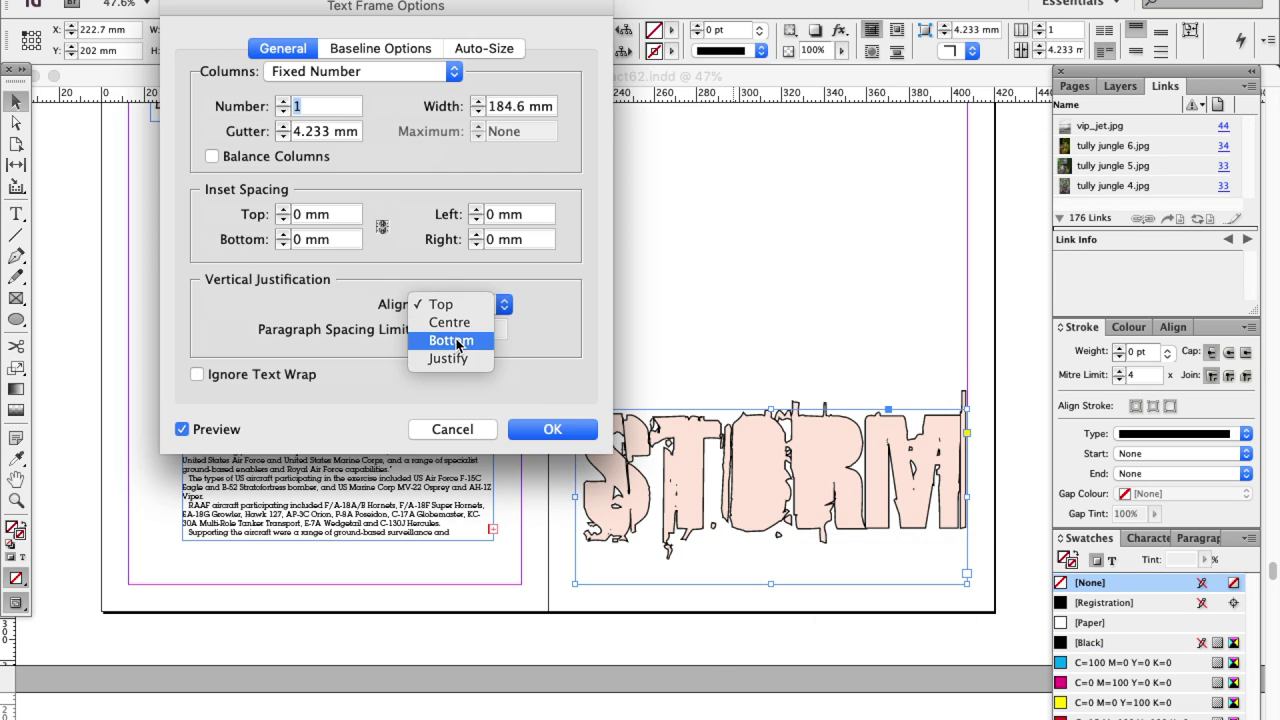
pyautogui.click(458, 342)
pyautogui.click(551, 430)
# Step: Nudge the STORM frame slightly upward and to the left
pyautogui.press('Up')
pyautogui.press('Up')
pyautogui.press('Up')
pyautogui.press('Up')
pyautogui.press('Up')
pyautogui.press('Left')
pyautogui.press('Left')
# Step: Move the DIAMOND frame to the top-left margin corner of its page and widen it to 184.6 mm
pyautogui.scroll(5, 546, 428)
pyautogui.click(233, 312)
pyautogui.moveTo(233, 312); pyautogui.dragTo(211, 292)
pyautogui.moveTo(499, 266); pyautogui.dragTo(521, 266)
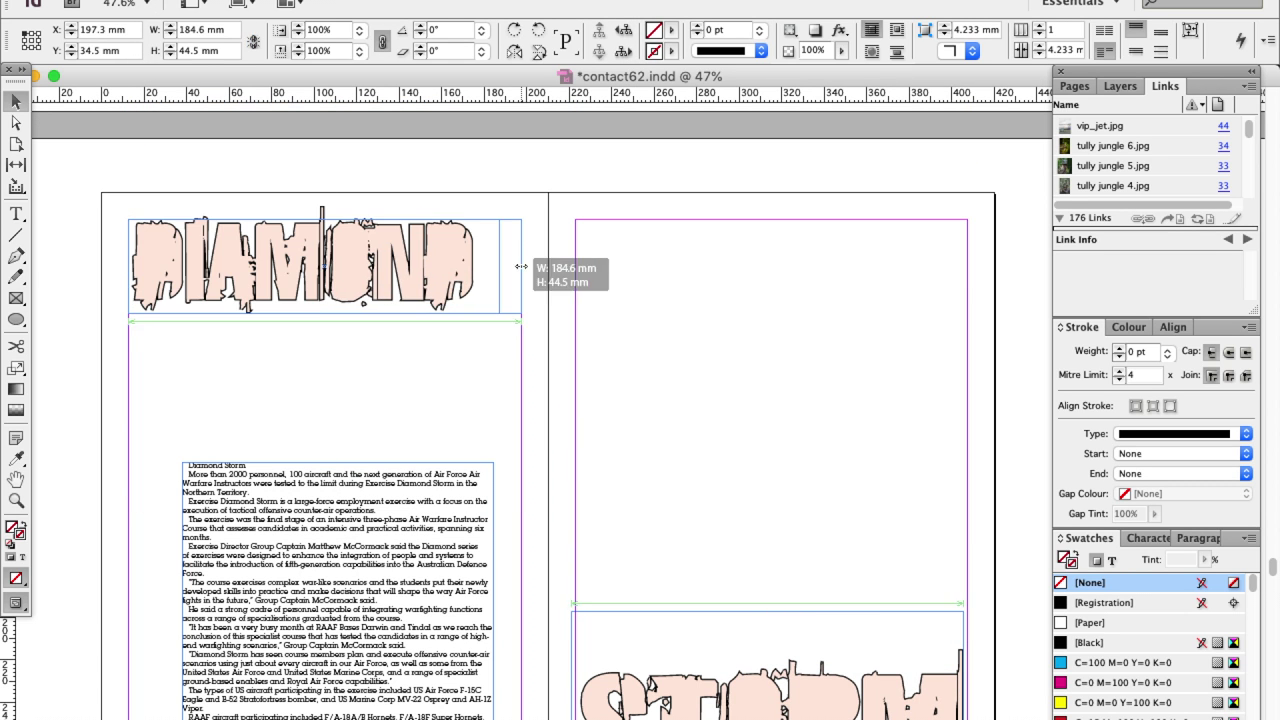
# Step: Increase the tracking of the DIAMOND headline so its letters spread across the full frame width
pyautogui.click(15, 214)
pyautogui.doubleClick(300, 265)
pyautogui.click(424, 48)
pyautogui.click(424, 48)
pyautogui.click(424, 55)
pyautogui.moveTo(137, 262); pyautogui.dragTo(512, 262)
pyautogui.click(424, 55)
pyautogui.click(424, 48)
pyautogui.click(386, 283)
pyautogui.click(15, 101)
pyautogui.click(69, 358)
pyautogui.scroll(-4, 70, 363)
# Step: Switch to the Diamond folder in Finder and set its icon size to 512×512
pyautogui.press('super+Tab')
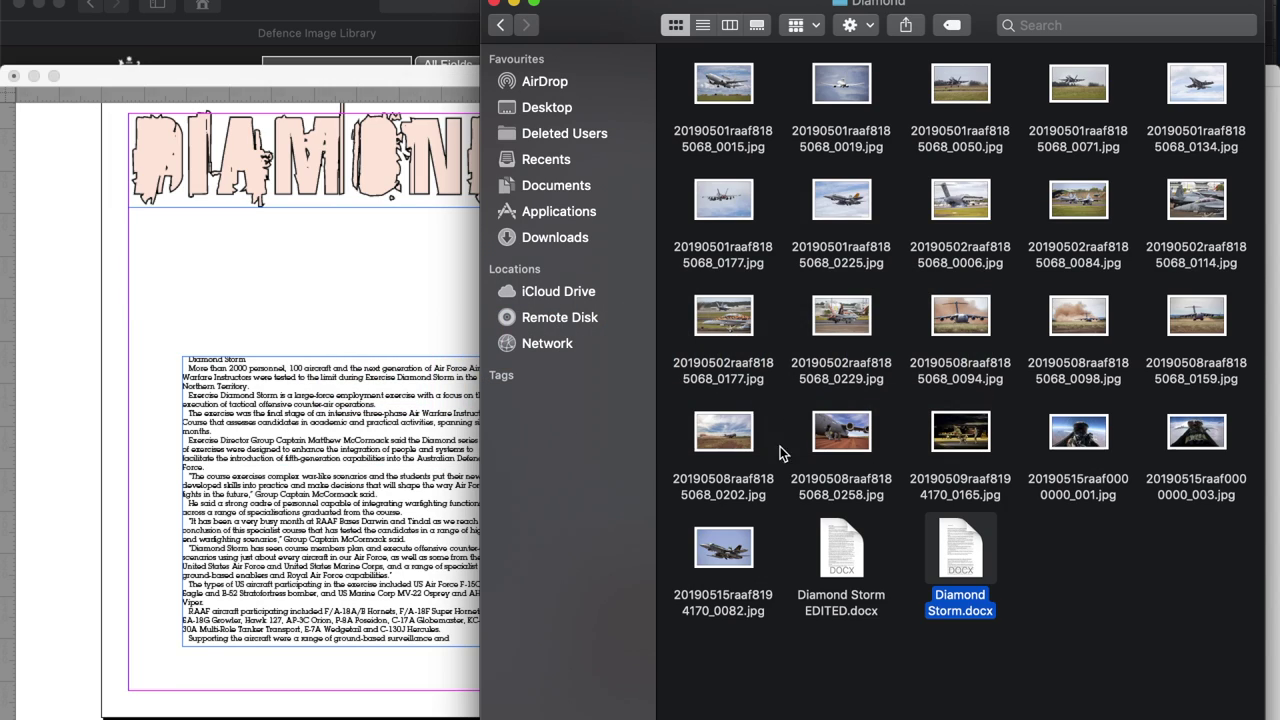
pyautogui.rightClick(1100, 576)
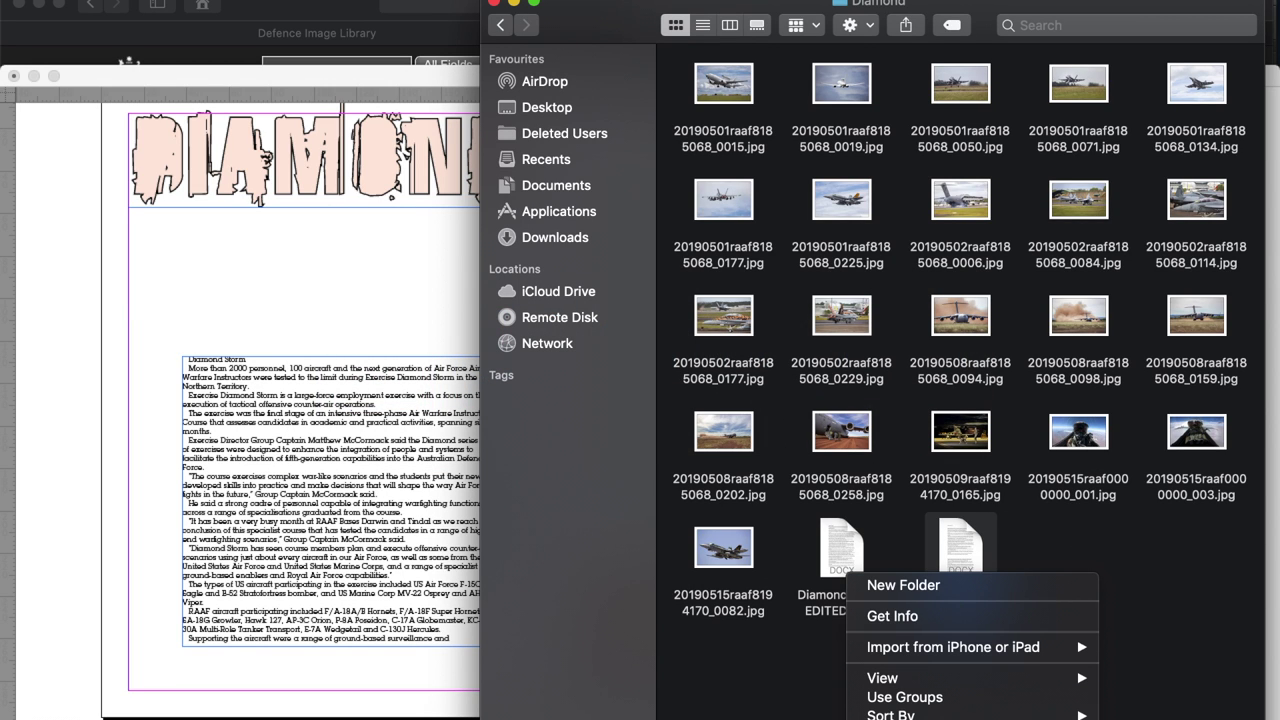
pyautogui.click(958, 718)
pyautogui.moveTo(959, 258); pyautogui.dragTo(1066, 276)
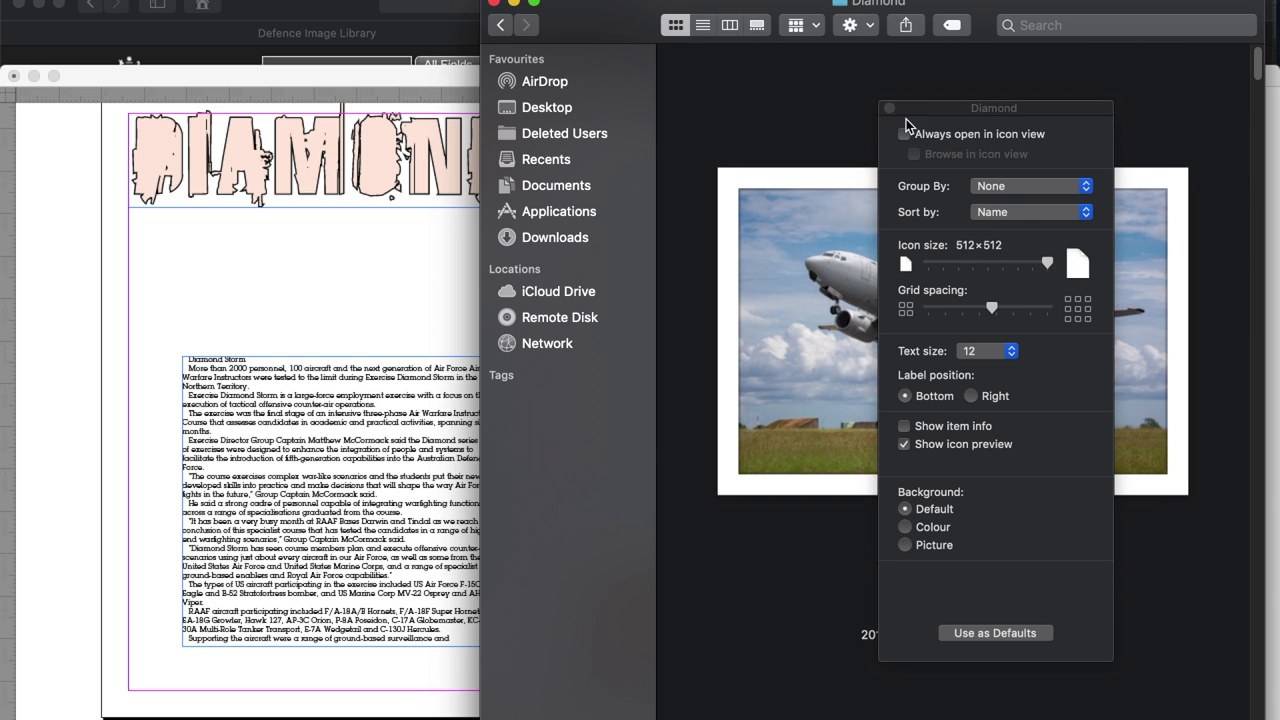
pyautogui.press('super+j')
# Step: Look through the enlarged photos in the Diamond folder and open the chosen one in Photoshop
pyautogui.scroll(-15, 1143, 369)
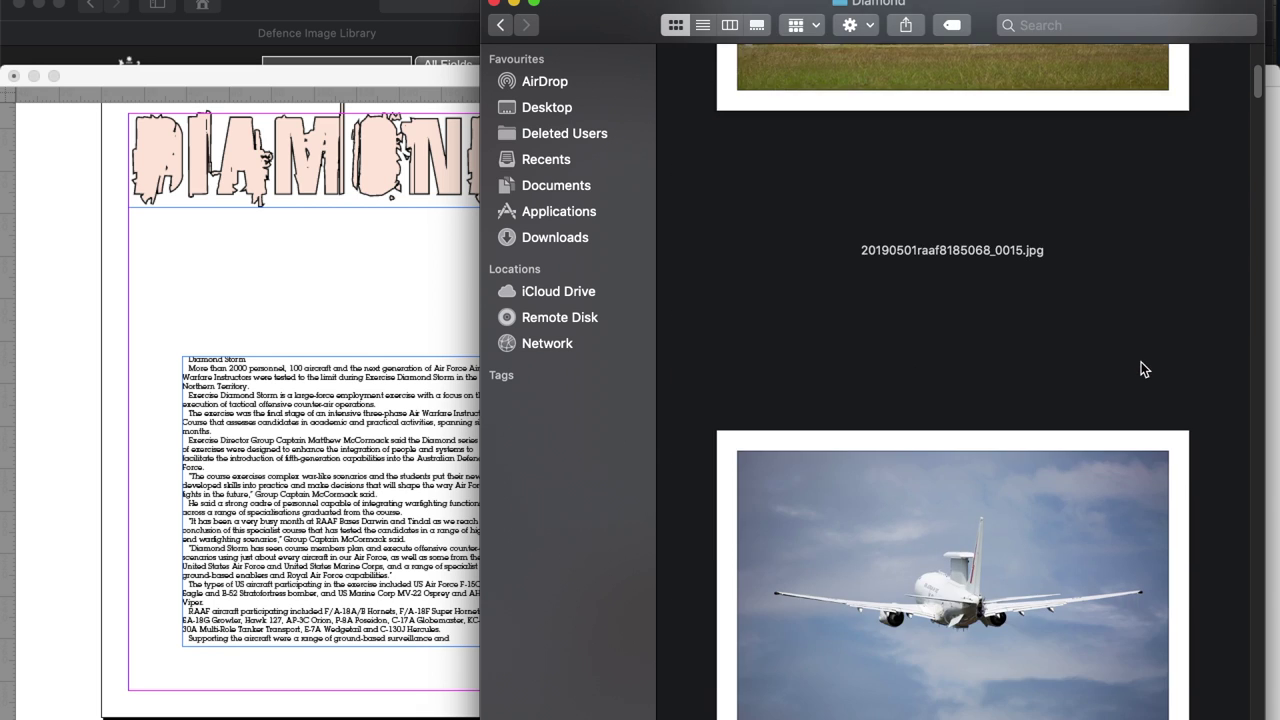
pyautogui.scroll(-20, 1137, 363)
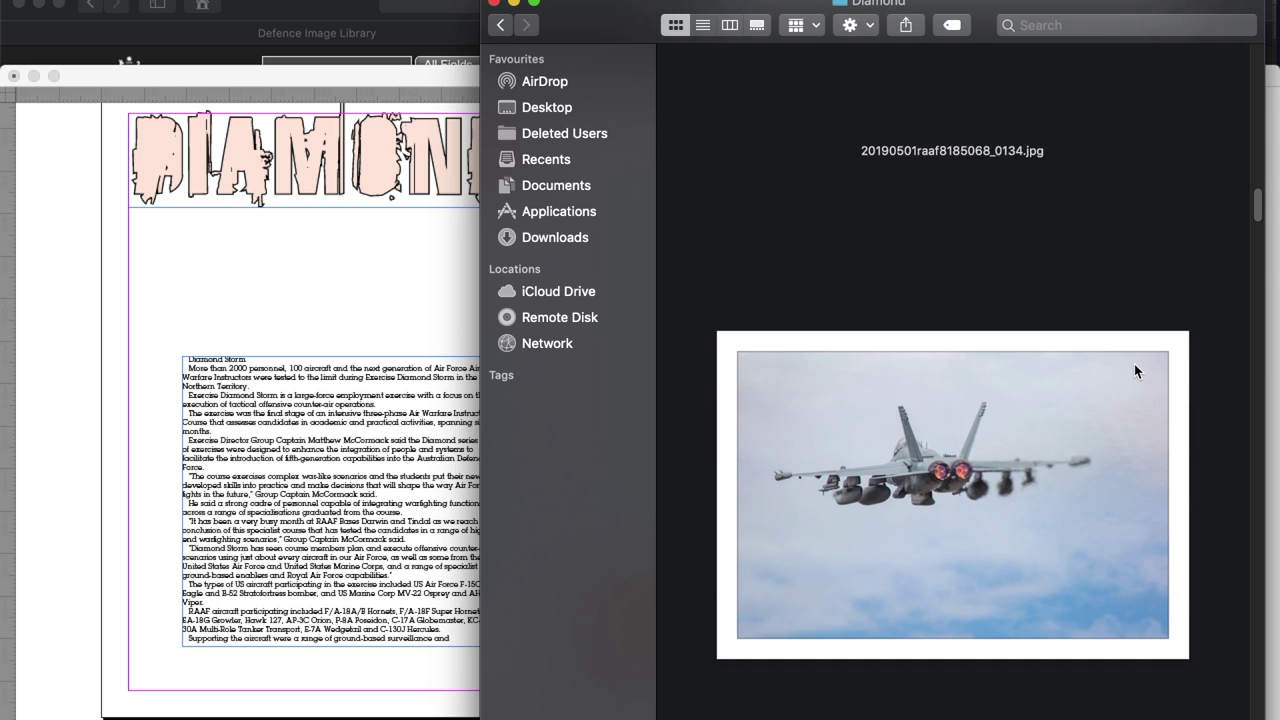
pyautogui.moveTo(1134, 366); pyautogui.dragTo(282, 708)
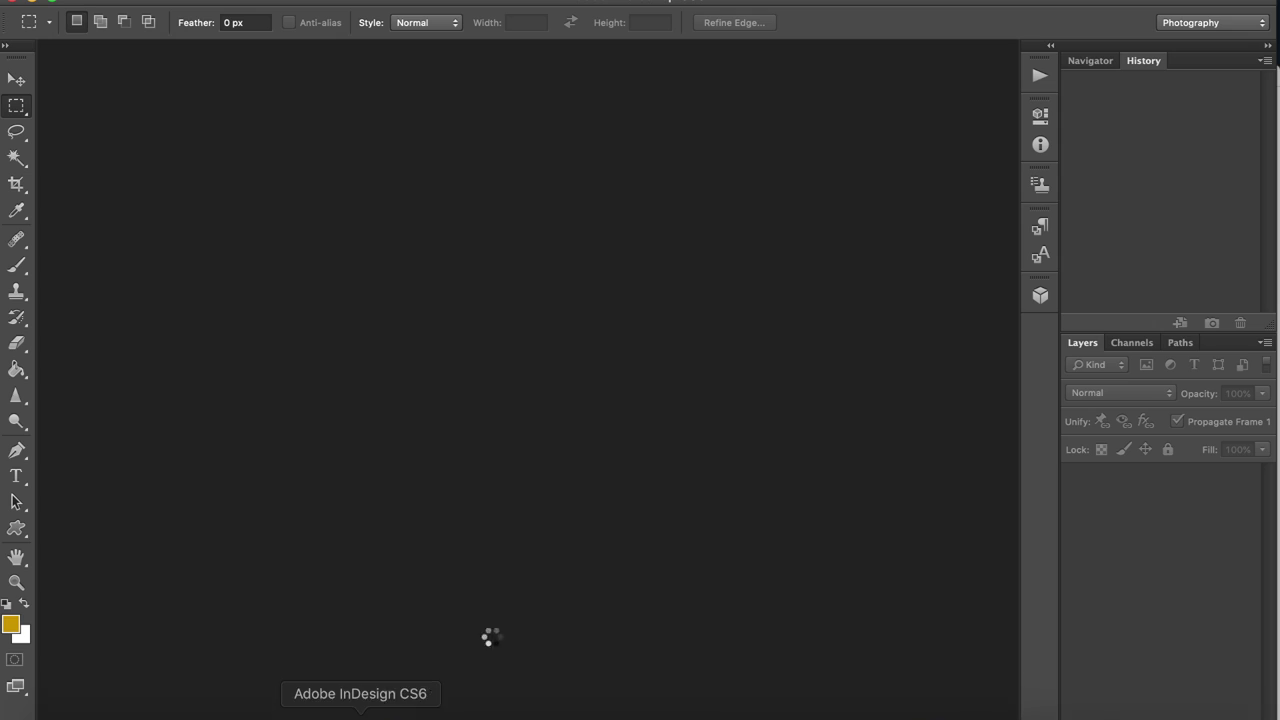
pyautogui.click(778, 260)
pyautogui.scroll(-20, 938, 416)
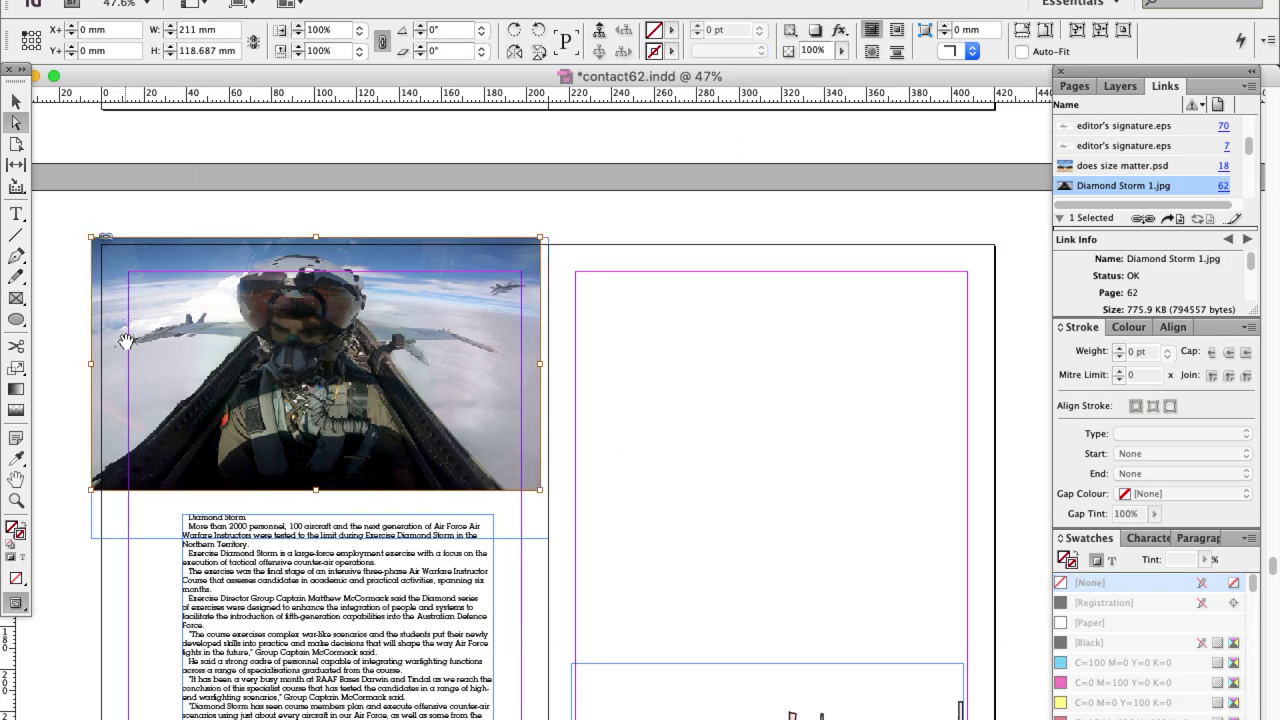
# Step: Shift the pilot photo within its frame to cover the left-hand page's width and send it to the back
pyautogui.moveTo(126, 341); pyautogui.dragTo(134, 341)
pyautogui.click(16, 101)
pyautogui.click(62, 212)
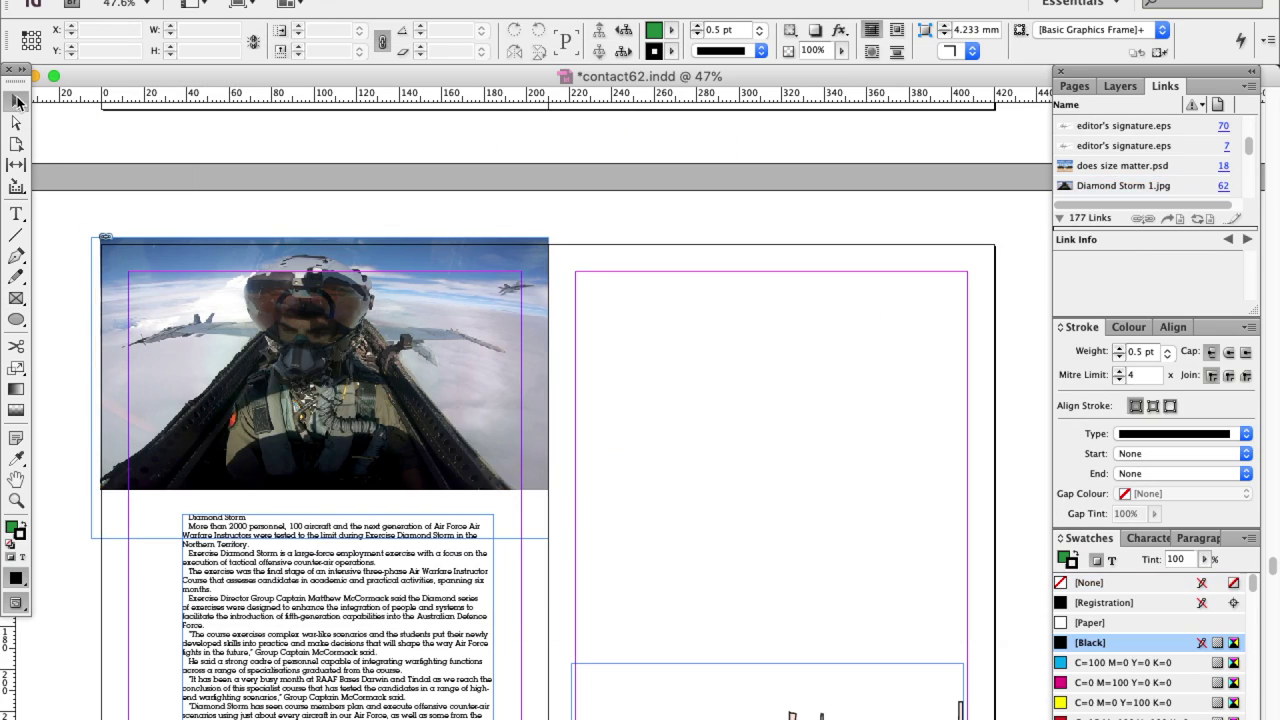
pyautogui.click(240, 360)
pyautogui.click(342, 0)
pyautogui.moveTo(385, 34)
pyautogui.click(597, 91)
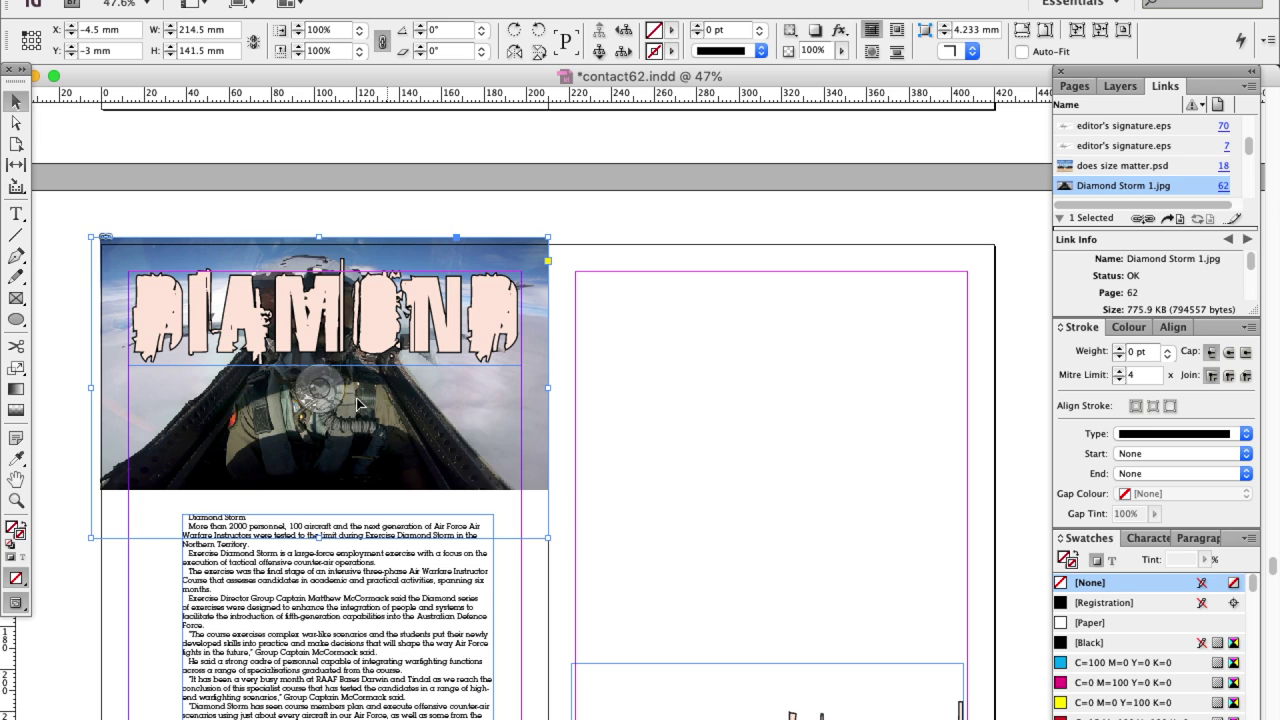
# Step: Move the DIAMOND headline down over the lower part of the pilot photo and open its transparency effects
pyautogui.moveTo(240, 290); pyautogui.dragTo(238, 456)
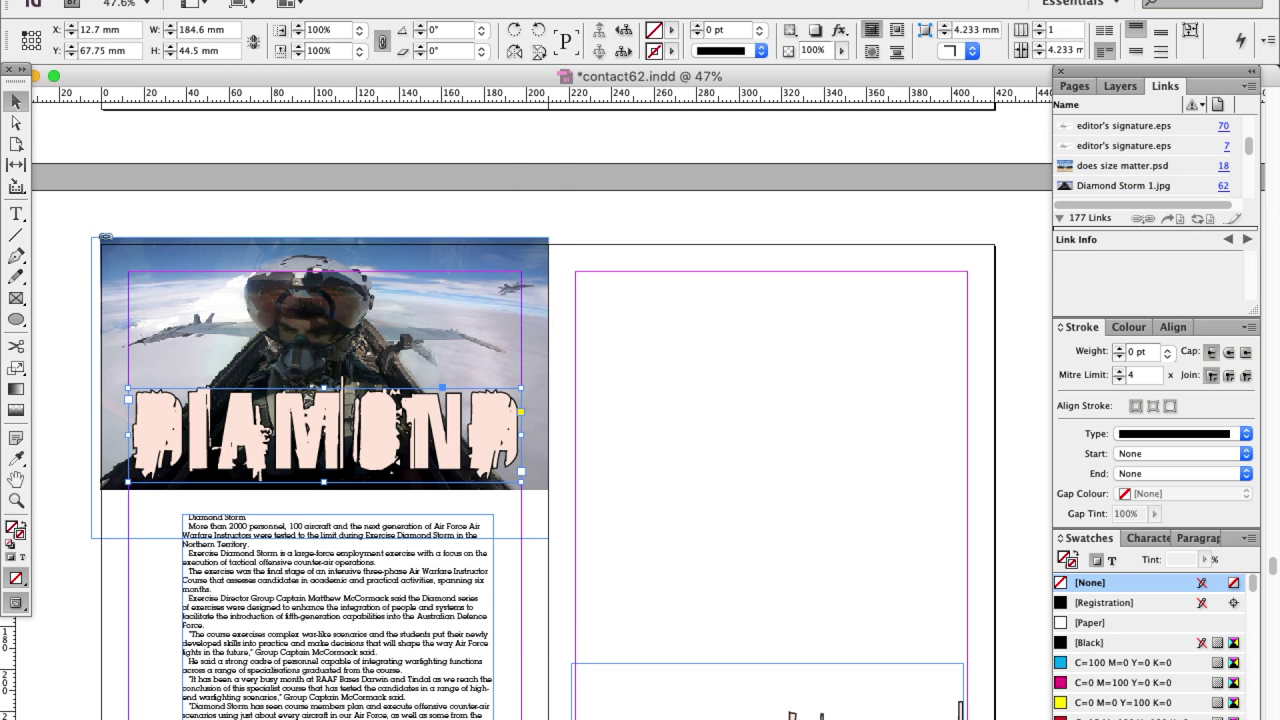
pyautogui.rightClick(320, 395)
pyautogui.moveTo(420, 340)
pyautogui.click(610, 341)
# Step: Try out the blending modes on the DIAMOND headline one after another, from Screen through to Luminosity
pyautogui.click(1022, 220)
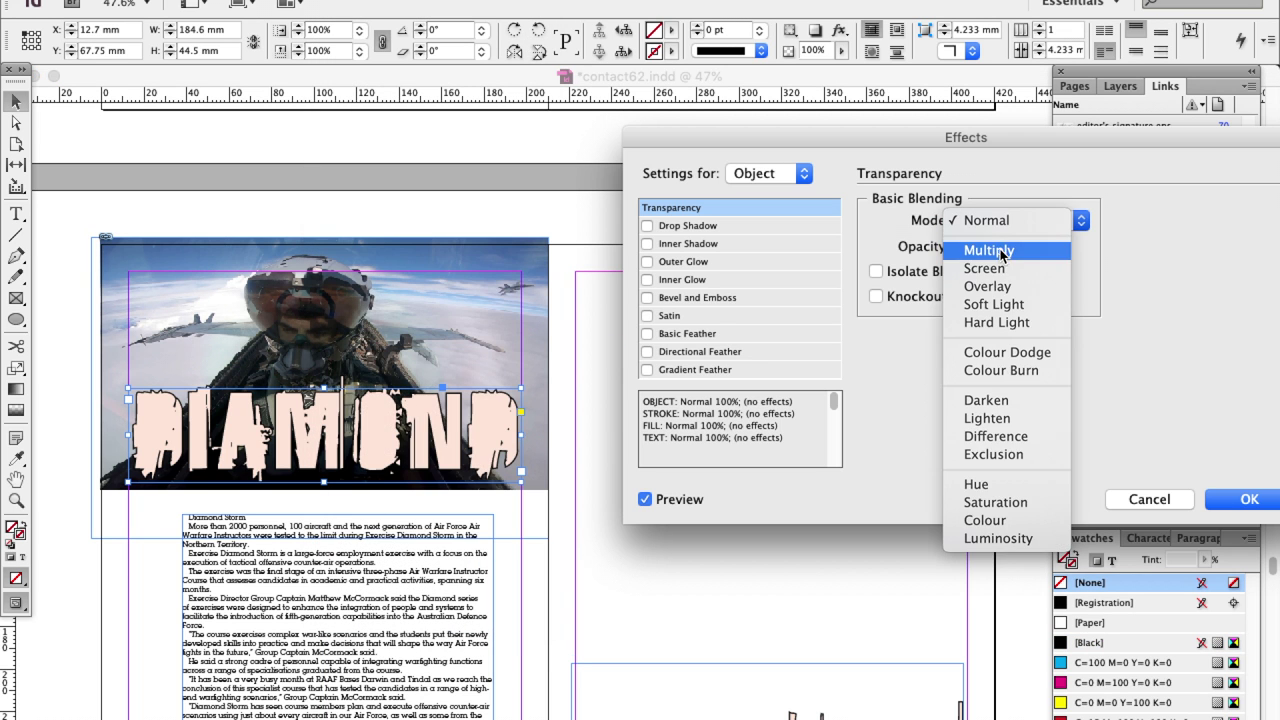
pyautogui.click(1020, 237)
pyautogui.click(1020, 220)
pyautogui.click(1020, 237)
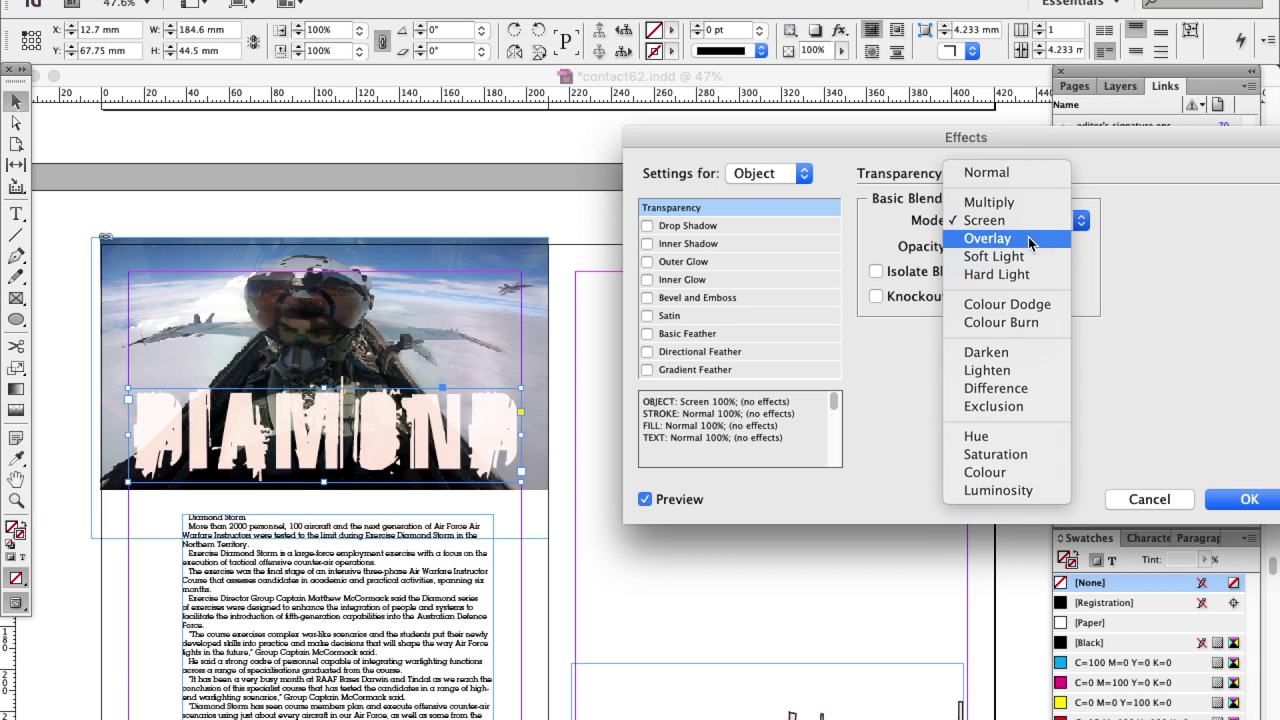
pyautogui.click(1028, 237)
pyautogui.click(1030, 224)
pyautogui.click(1030, 238)
pyautogui.click(1030, 224)
pyautogui.click(1031, 240)
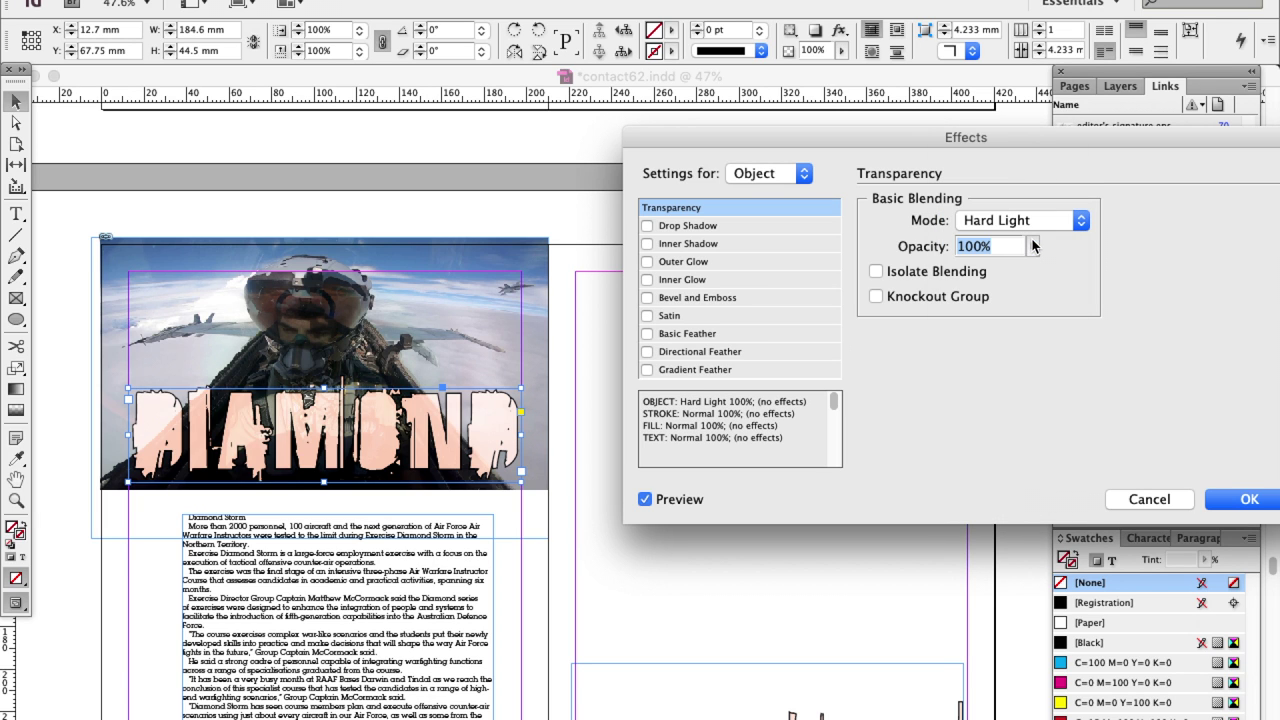
pyautogui.click(1035, 228)
pyautogui.click(1032, 256)
pyautogui.click(1035, 222)
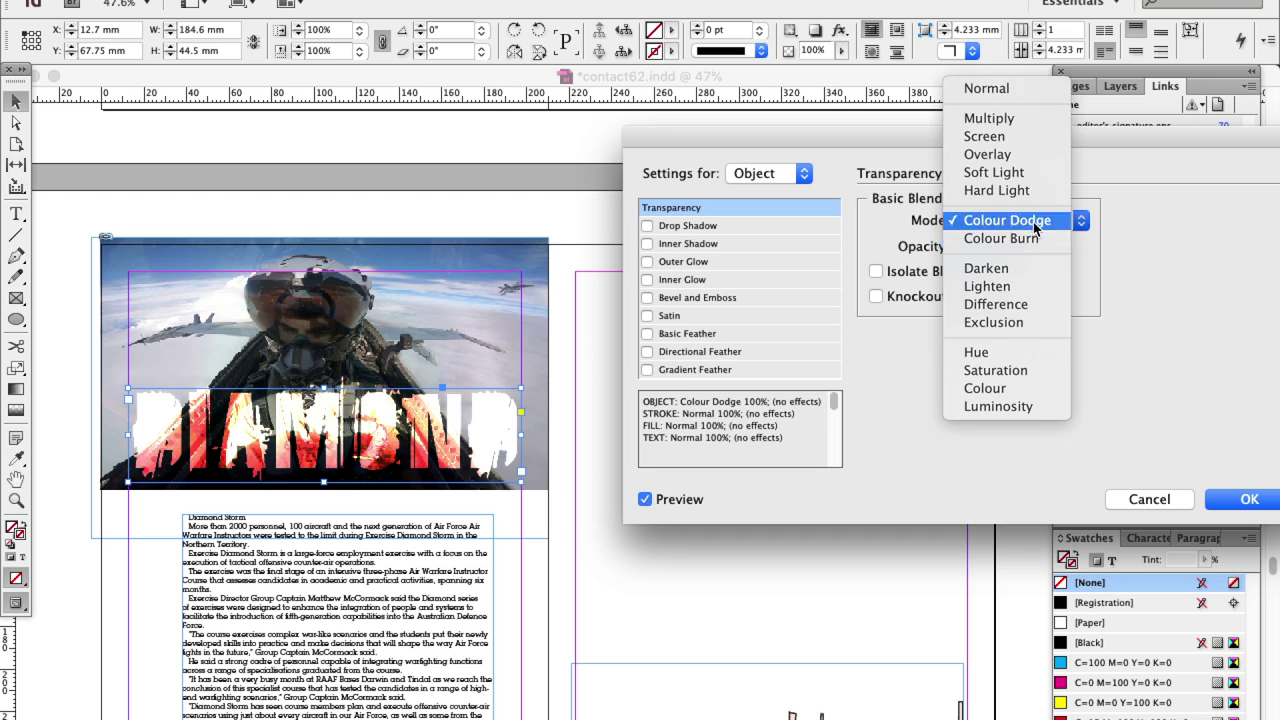
pyautogui.click(1035, 234)
pyautogui.click(1035, 231)
pyautogui.click(1035, 246)
pyautogui.click(1035, 224)
pyautogui.click(1036, 234)
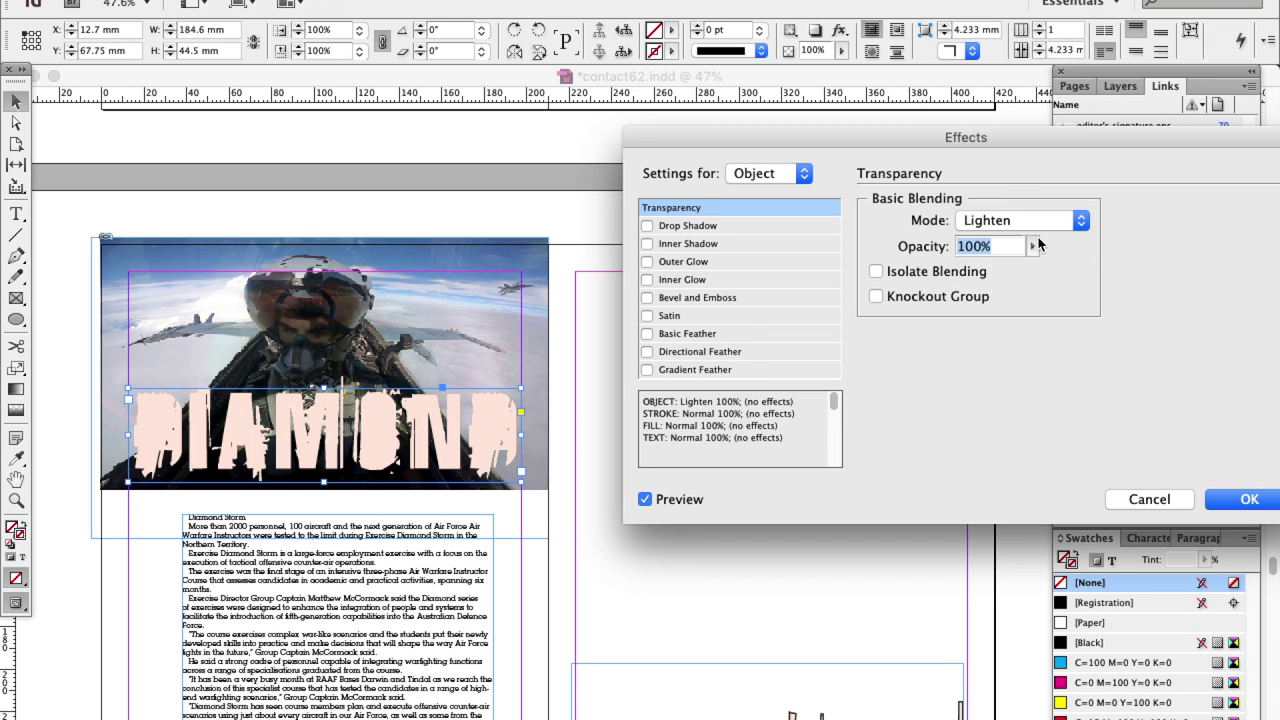
pyautogui.click(1035, 222)
pyautogui.click(1035, 240)
pyautogui.click(1035, 222)
pyautogui.click(1035, 232)
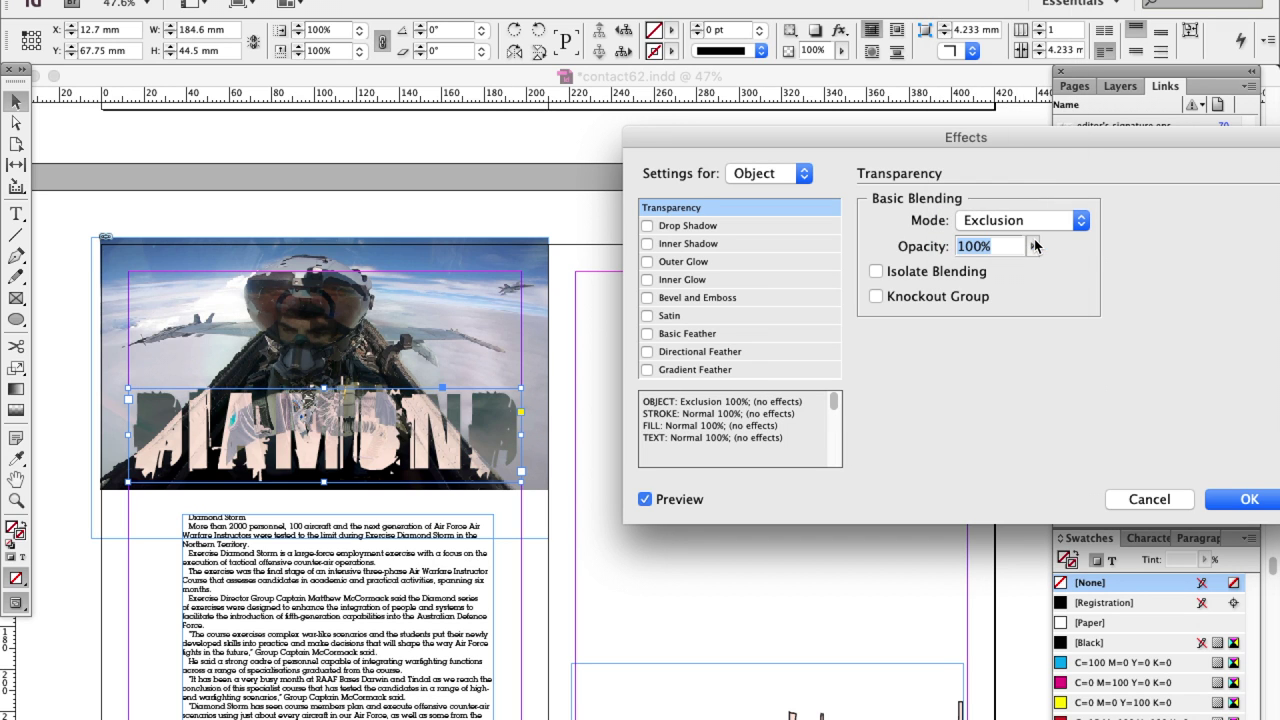
pyautogui.click(1035, 222)
pyautogui.click(1035, 252)
pyautogui.click(1035, 224)
pyautogui.click(1035, 238)
pyautogui.click(1035, 224)
pyautogui.click(1035, 238)
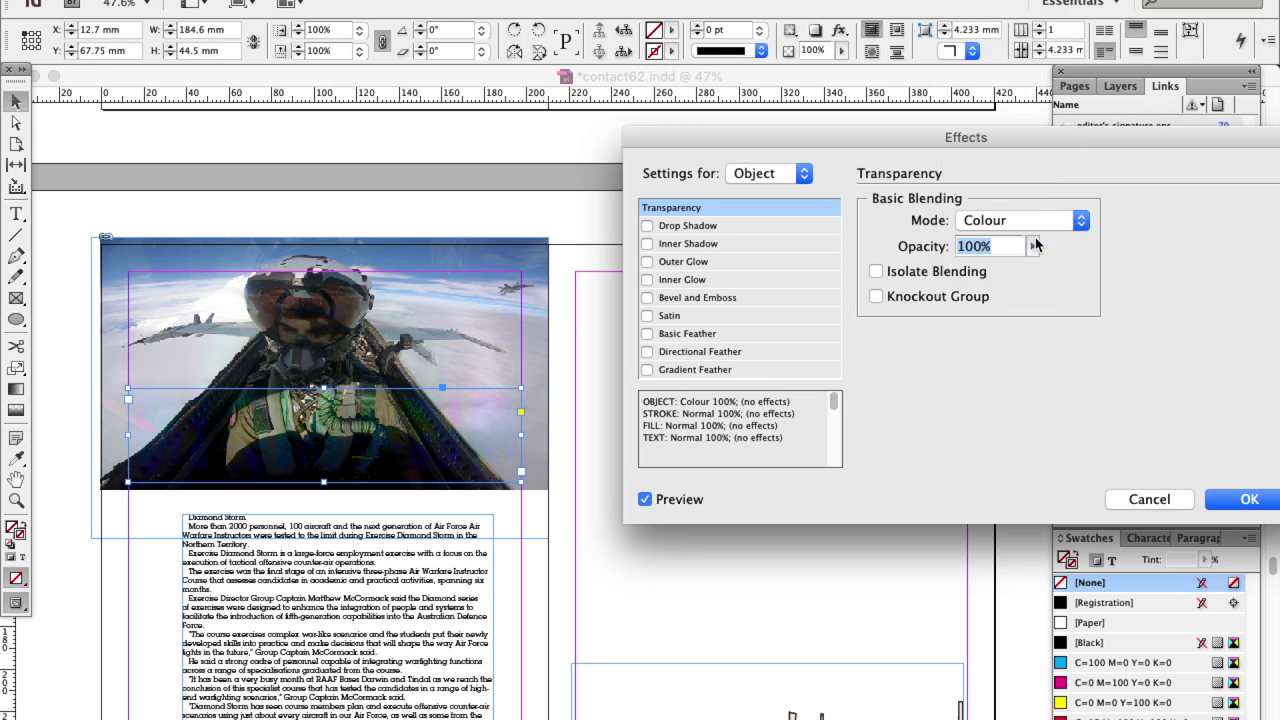
pyautogui.click(1035, 224)
pyautogui.click(1035, 236)
# Step: Apply the Colour Dodge blending mode to the DIAMOND headline
pyautogui.click(1035, 228)
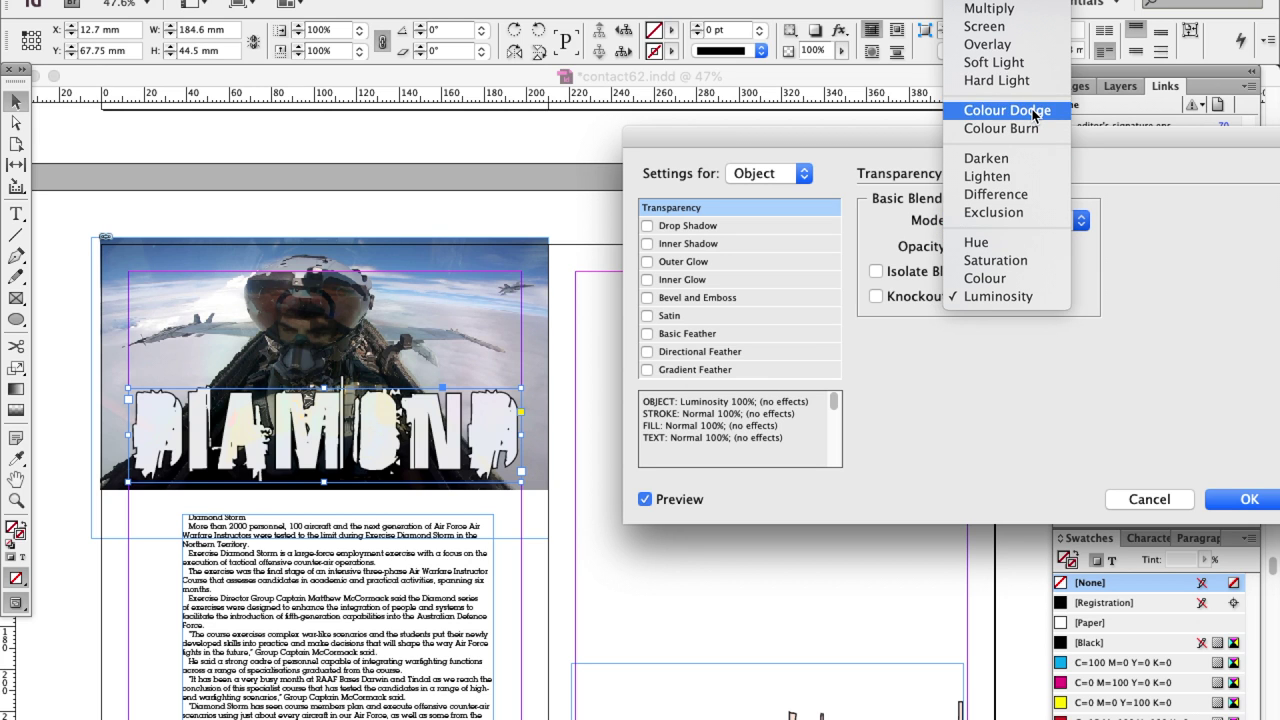
pyautogui.click(1033, 111)
pyautogui.click(1236, 499)
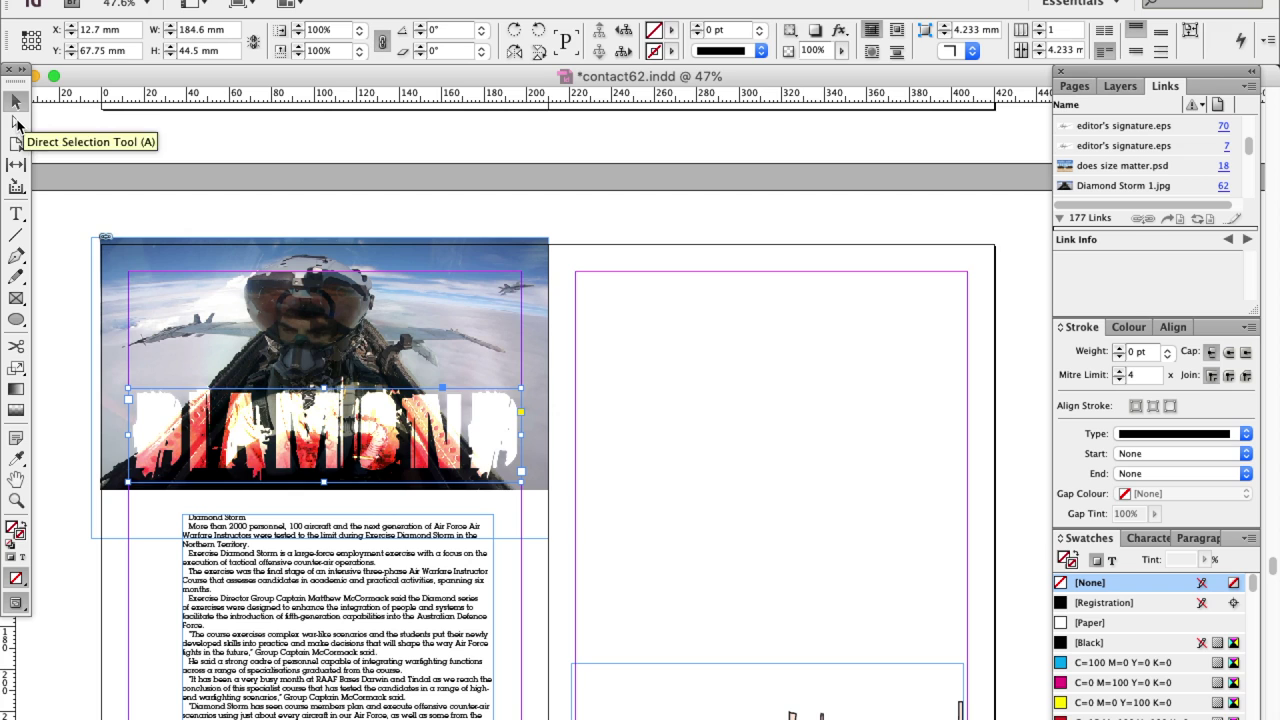
# Step: Extend the DIAMOND headline's text frame out to the left-hand page's outer edge, making it about 197 × 50 mm
pyautogui.click(61, 408)
pyautogui.click(136, 430)
pyautogui.moveTo(128, 408); pyautogui.dragTo(101, 396)
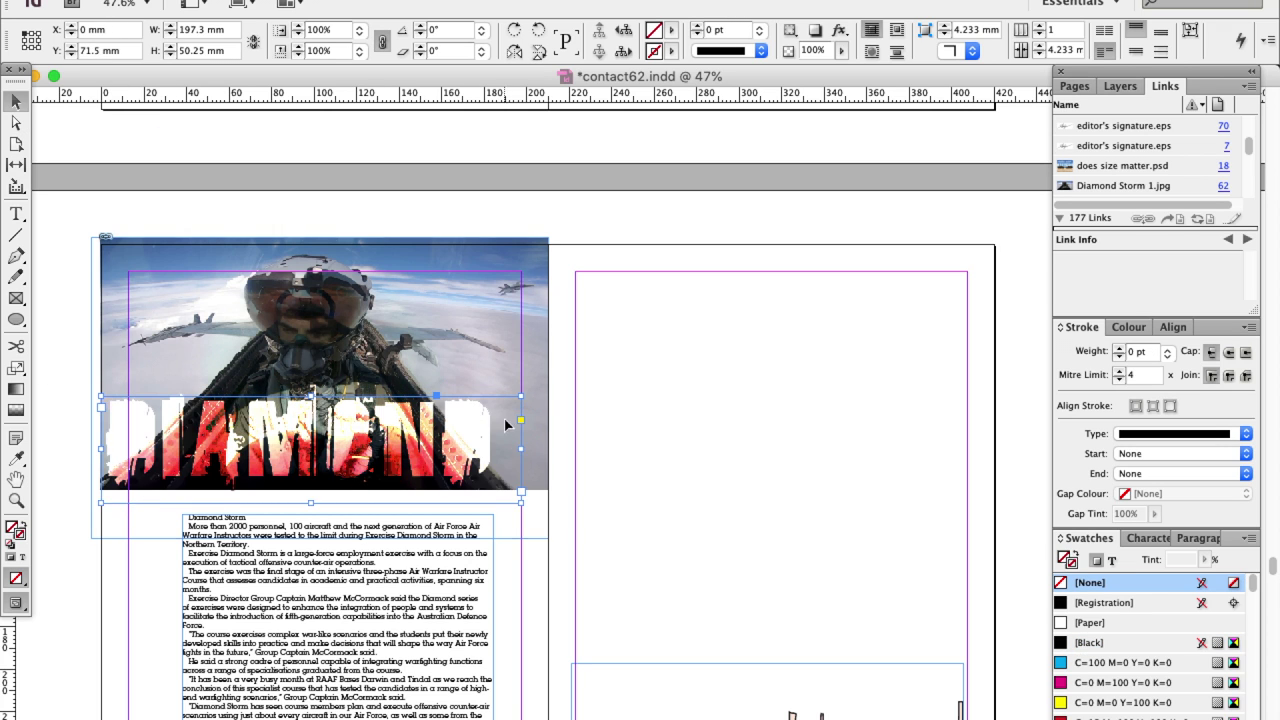
# Step: Set the DIAMOND headline's font size to 160 pt
pyautogui.click(16, 214)
pyautogui.doubleClick(200, 450)
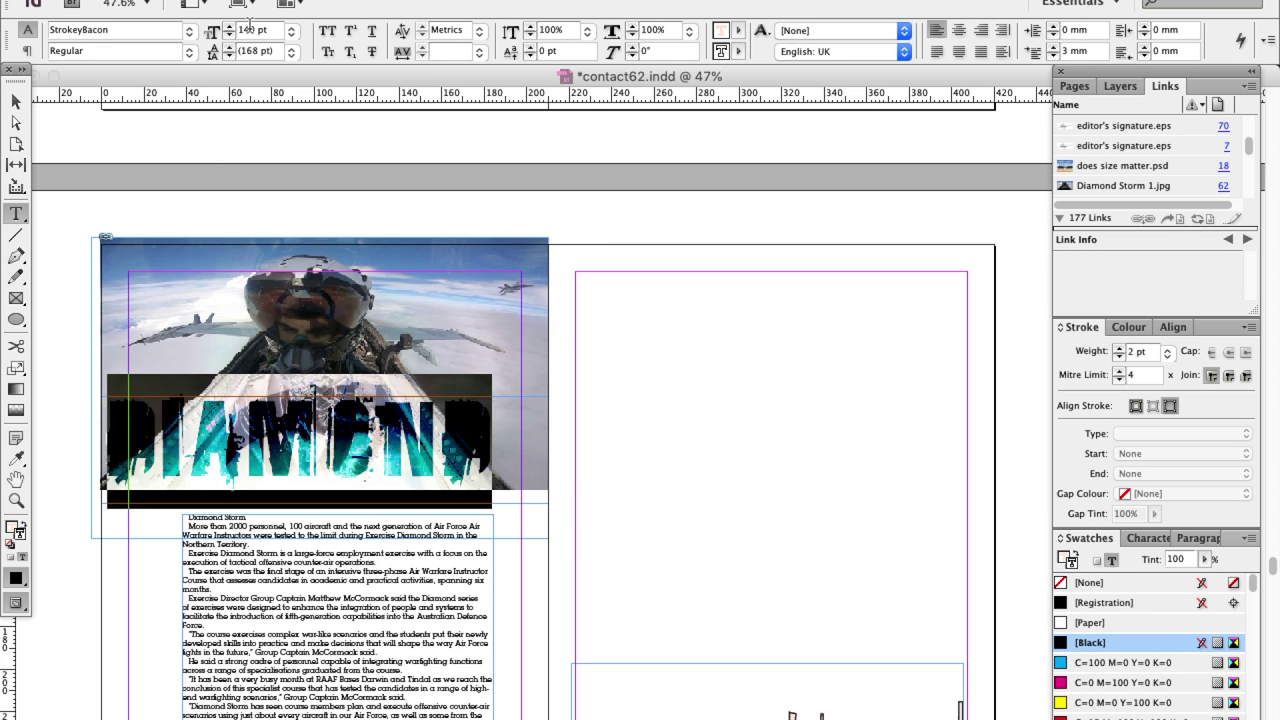
pyautogui.press('Up')
pyautogui.press('Up')
pyautogui.press('Up')
pyautogui.press('Up')
pyautogui.press('Up')
pyautogui.press('Up')
pyautogui.press('Up')
pyautogui.press('Up')
pyautogui.press('Up')
pyautogui.press('Up')
pyautogui.press('Up')
pyautogui.press('Up')
pyautogui.press('Up')
pyautogui.press('Up')
pyautogui.press('Up')
pyautogui.press('Up')
pyautogui.press('Up')
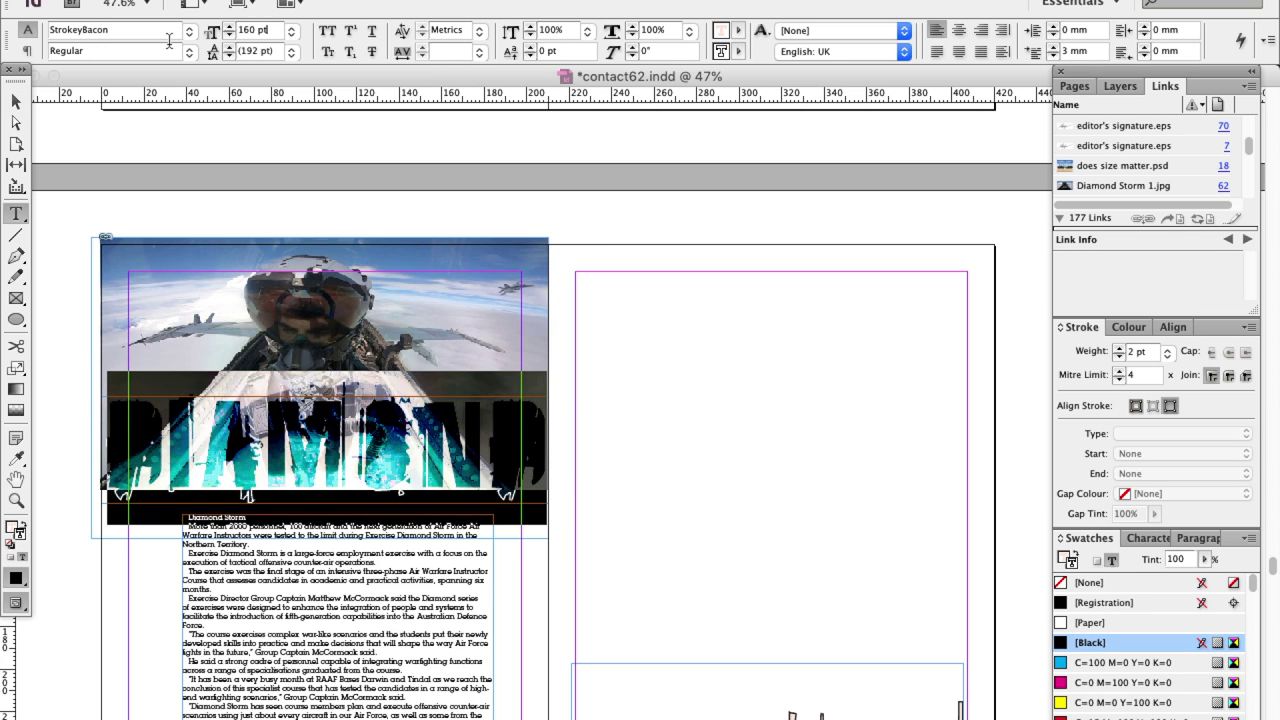
# Step: Remove the first-line indent from the DIAMOND headline and view the spread without guides
pyautogui.click(25, 52)
pyautogui.tripleClick(171, 55)
pyautogui.click(29, 31)
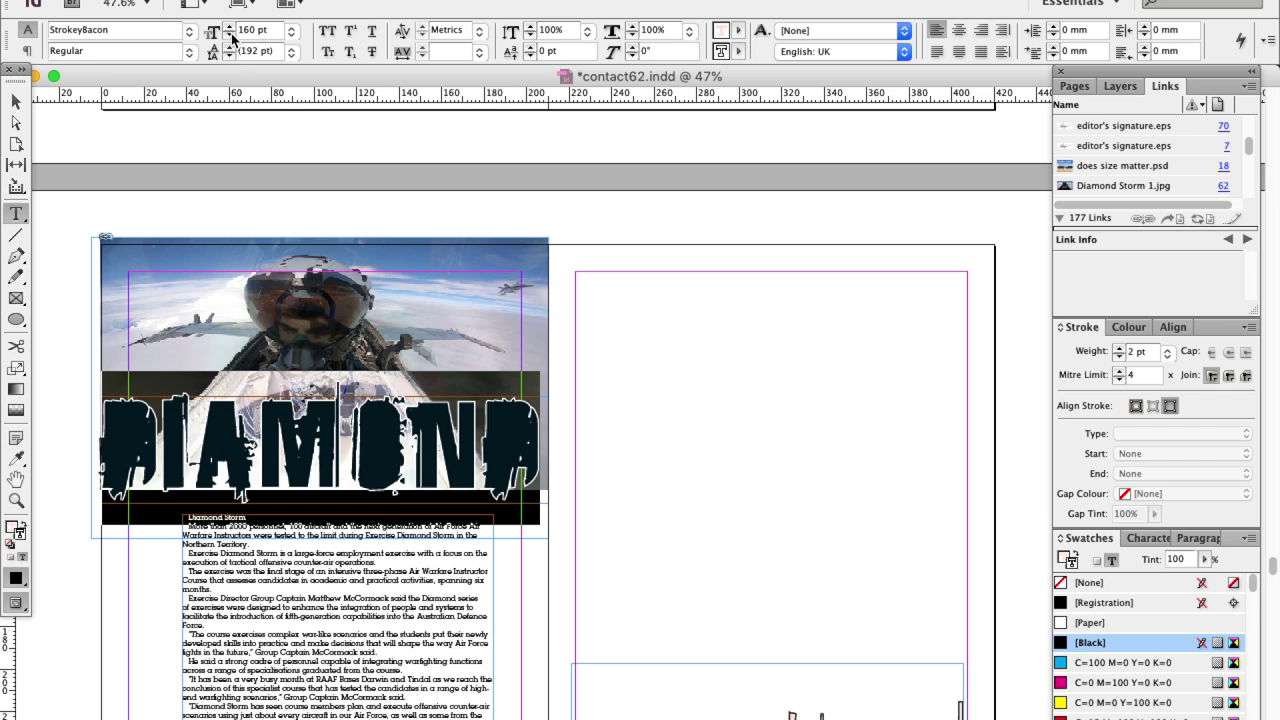
pyautogui.press('Escape')
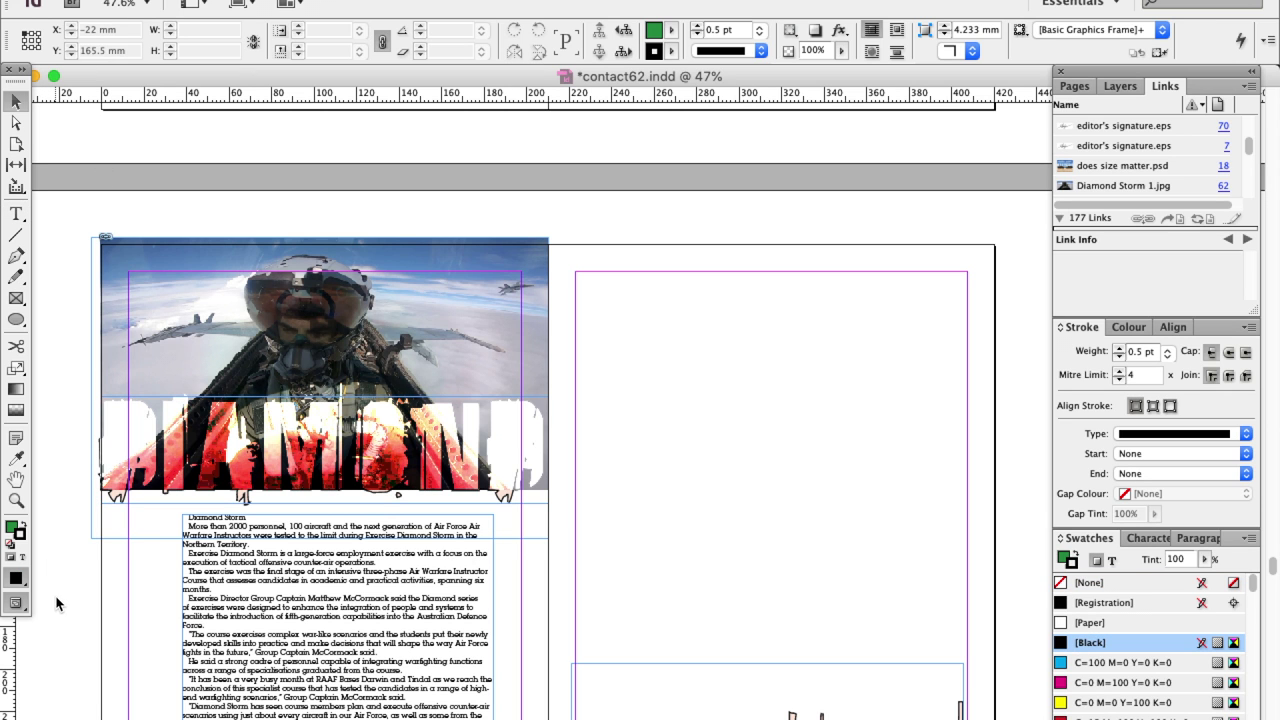
pyautogui.click(81, 623)
# Step: Increase the DIAMOND headline's font size to 163 pt so it fills the page width
pyautogui.click(170, 452)
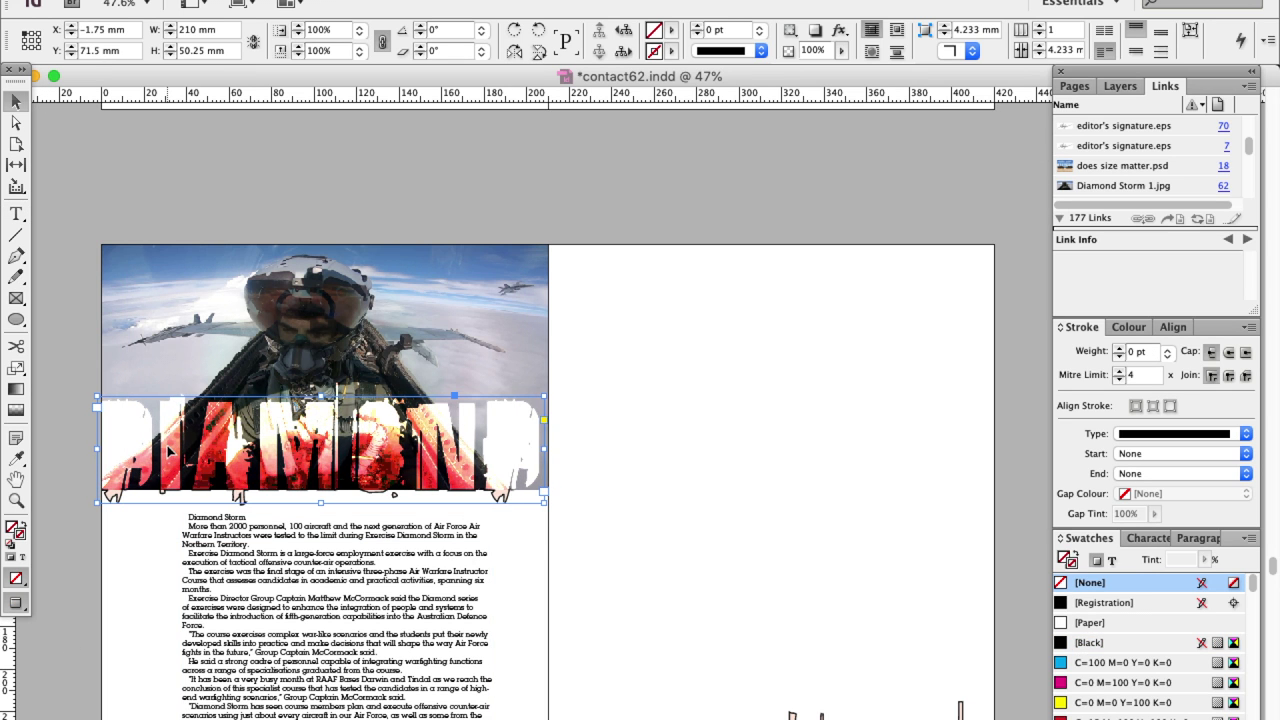
pyautogui.click(16, 214)
pyautogui.doubleClick(205, 446)
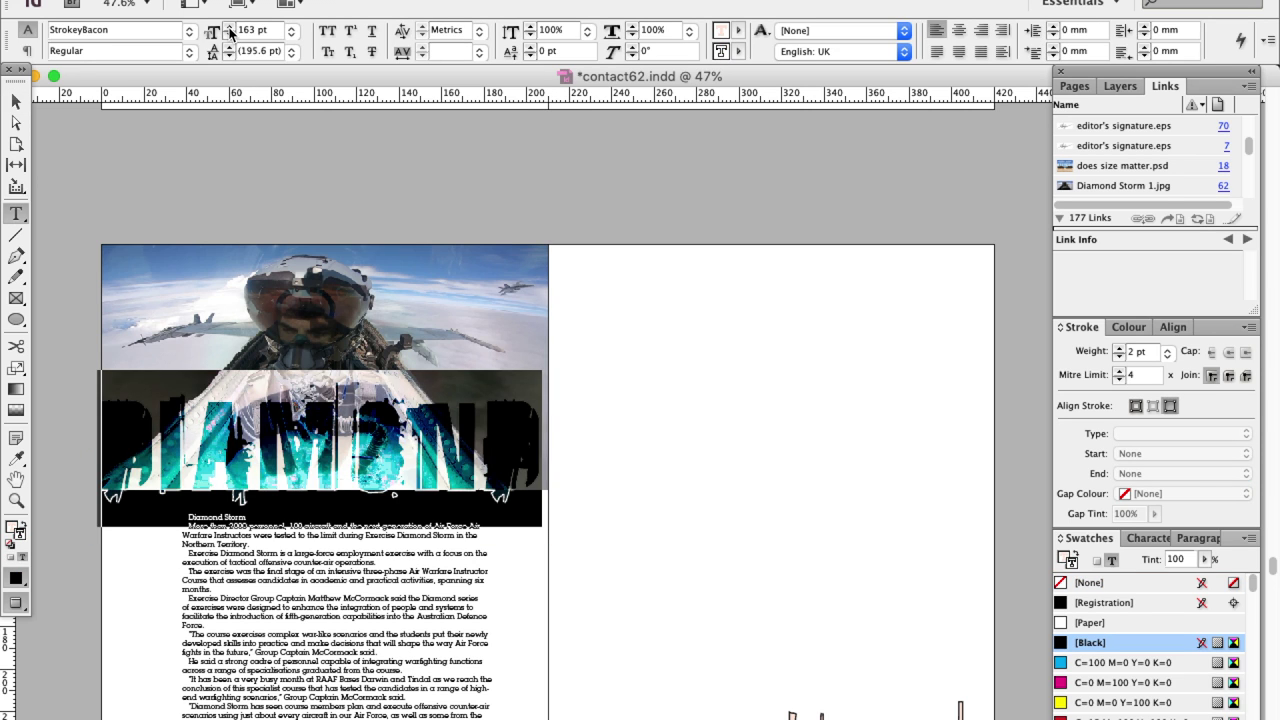
pyautogui.press('Escape')
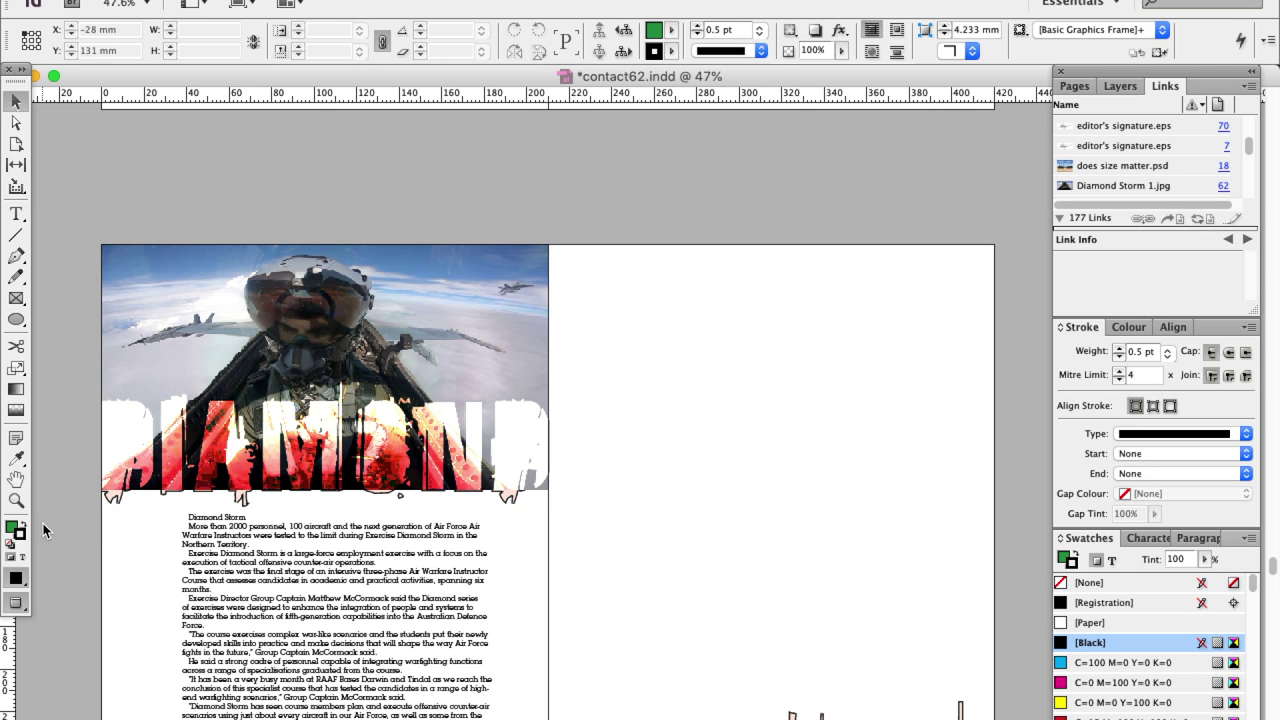
pyautogui.click(84, 597)
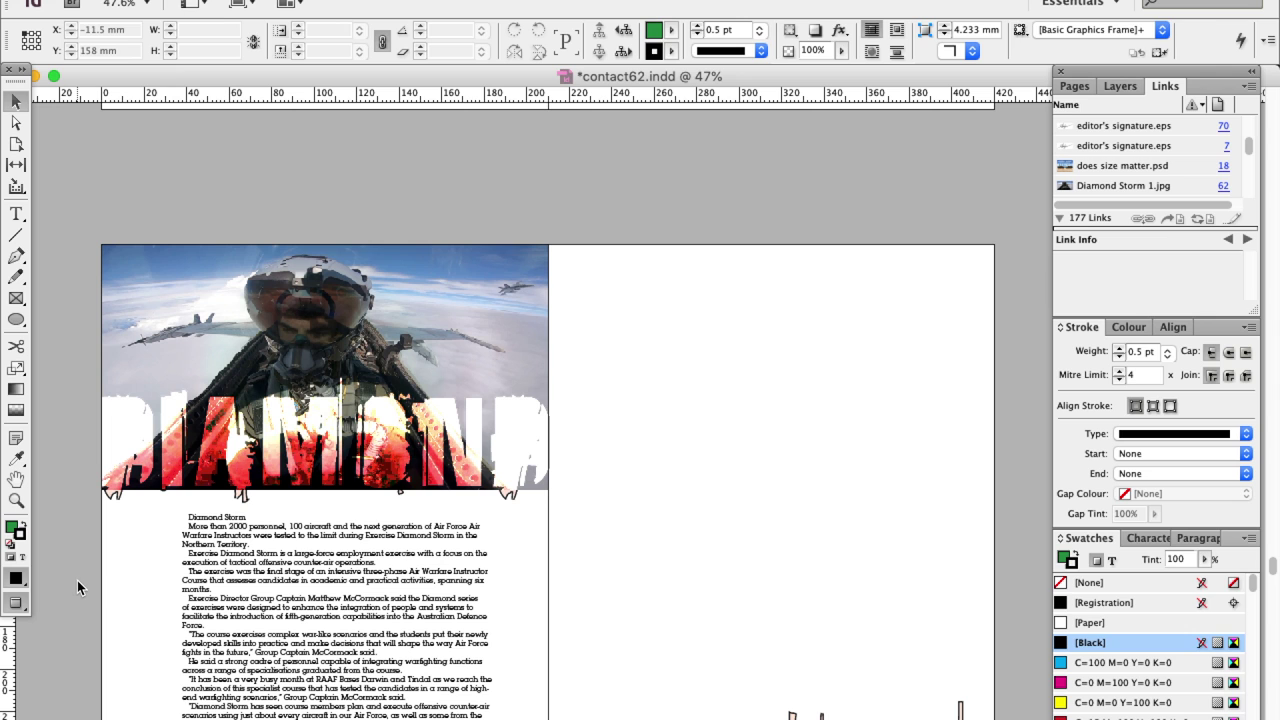
# Step: Nudge the DIAMOND headline down slightly over the lower edge of the pilot photo
pyautogui.click(212, 445)
pyautogui.press('Down')
pyautogui.press('Down')
pyautogui.press('Down')
pyautogui.press('Down')
# Step: Move and widen the STORM headline's frame past both sides of the right-hand page and enlarge its text
pyautogui.scroll(-5, 212, 445)
pyautogui.click(768, 610)
pyautogui.moveTo(768, 610); pyautogui.dragTo(746, 602)
pyautogui.moveTo(941, 498); pyautogui.dragTo(1006, 471)
pyautogui.click(16, 214)
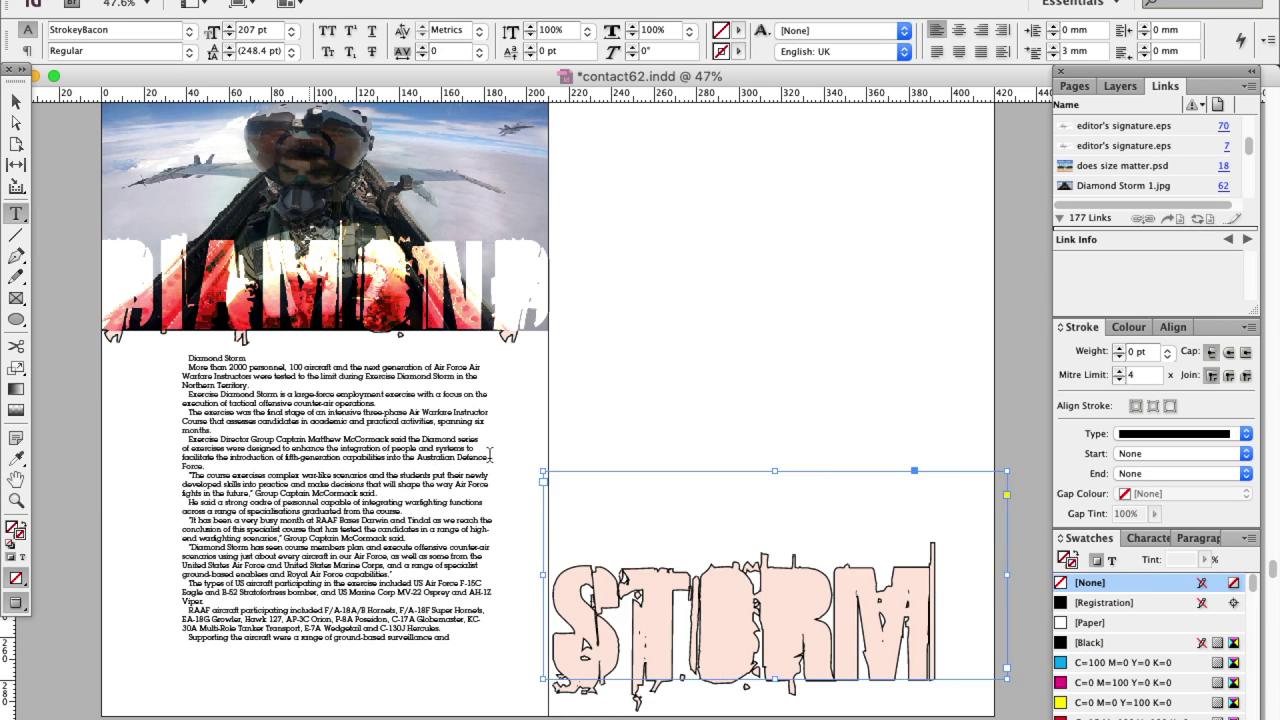
pyautogui.doubleClick(740, 615)
pyautogui.click(229, 27)
pyautogui.click(229, 27)
pyautogui.press('Escape')
# Step: Switch to Photoshop and crop the jet photo to a wide band around the aircraft
pyautogui.click(540, 5)
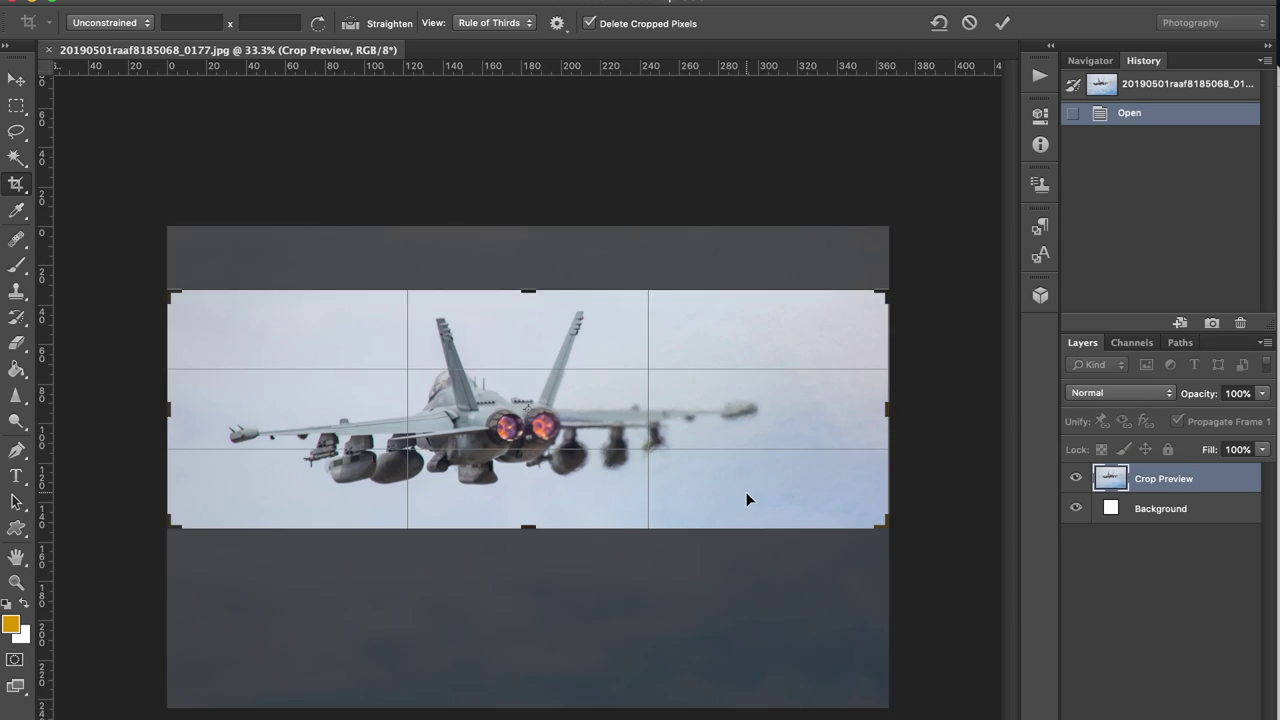
pyautogui.press('Return')
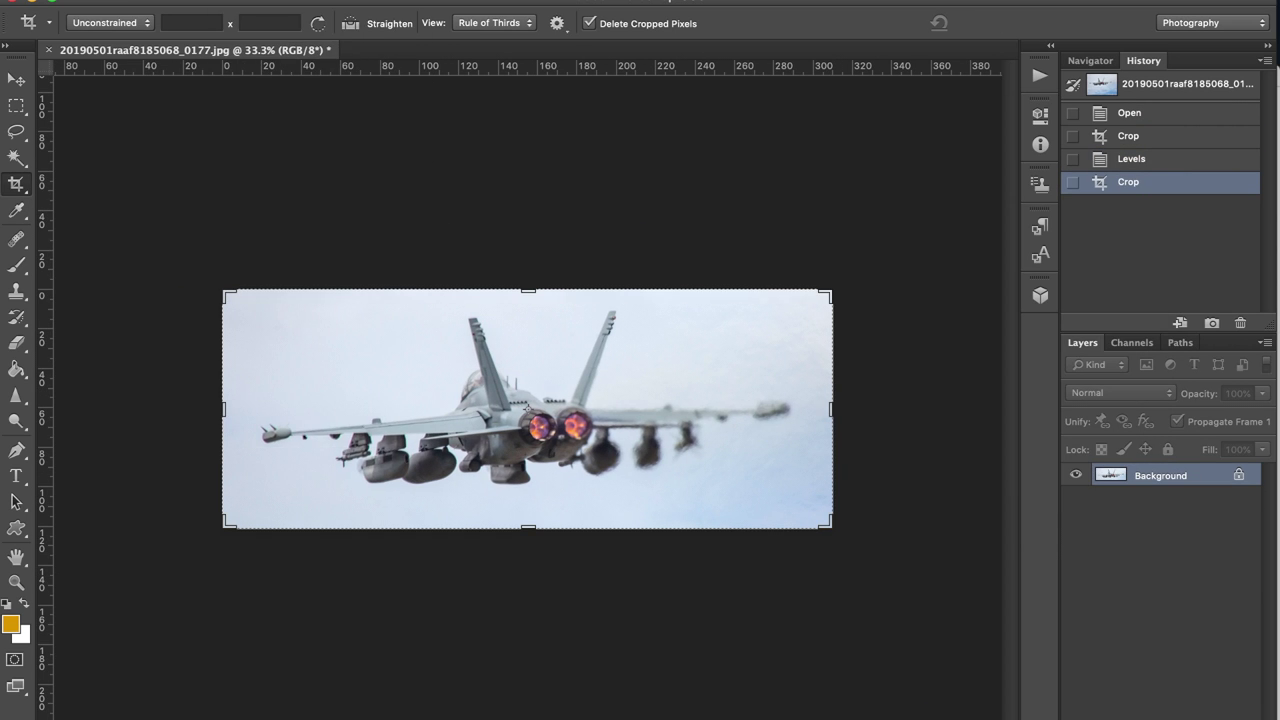
# Step: Separate the jet from the sky on a new layer using Magic Wand selections and save the image as Diamond Storm 2.psd
pyautogui.press('w')
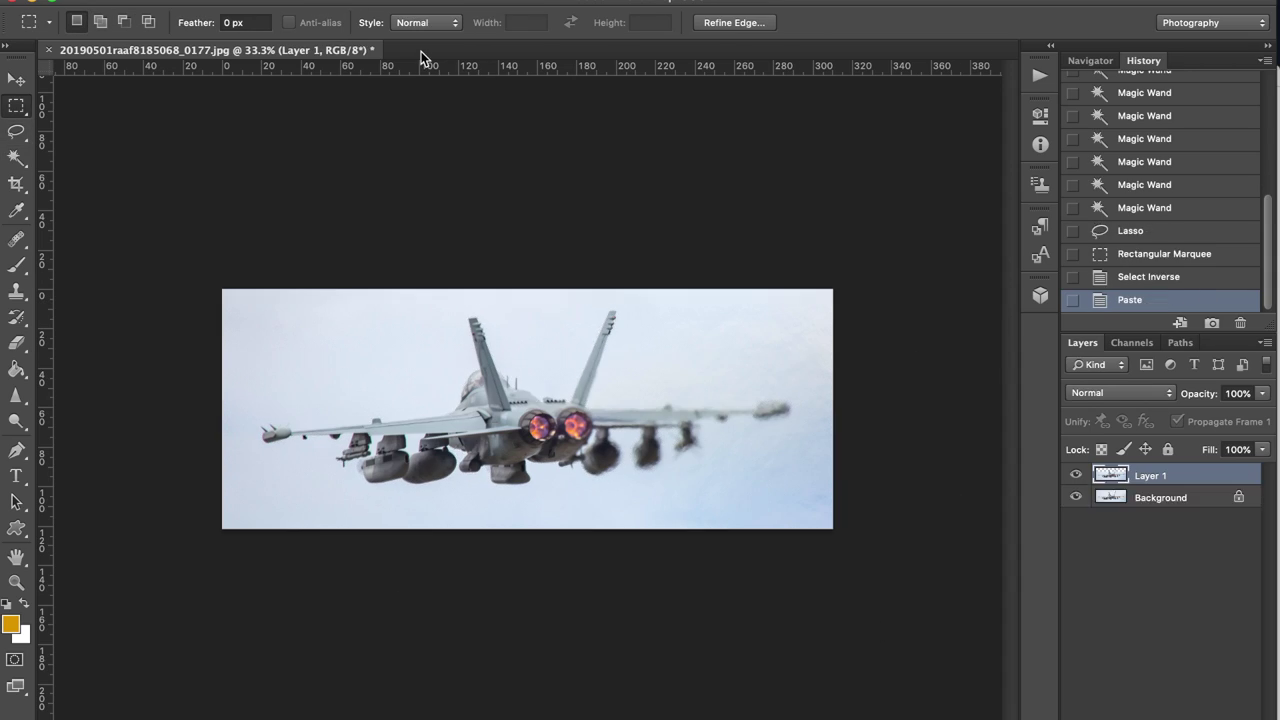
pyautogui.press('super+shift+s')
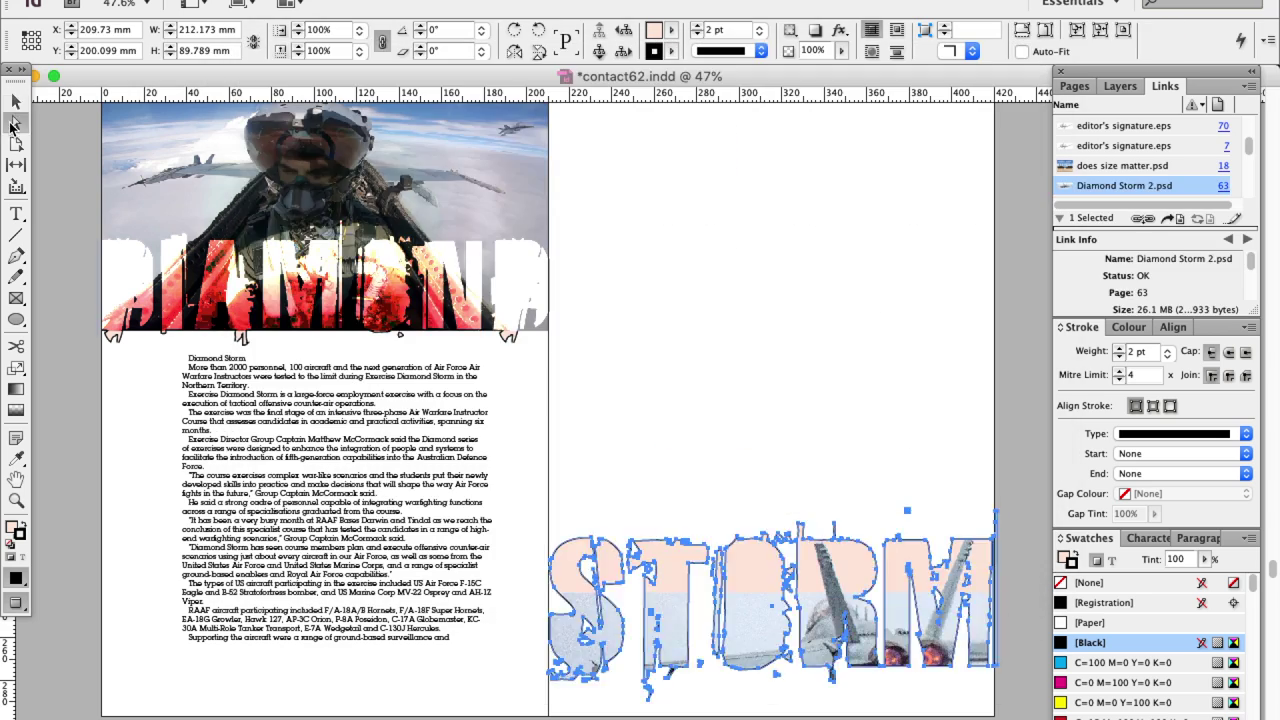
# Step: Reposition the Diamond Storm 2.psd image inside the STORM letters so it fills them completely
pyautogui.moveTo(800, 600); pyautogui.dragTo(742, 630)
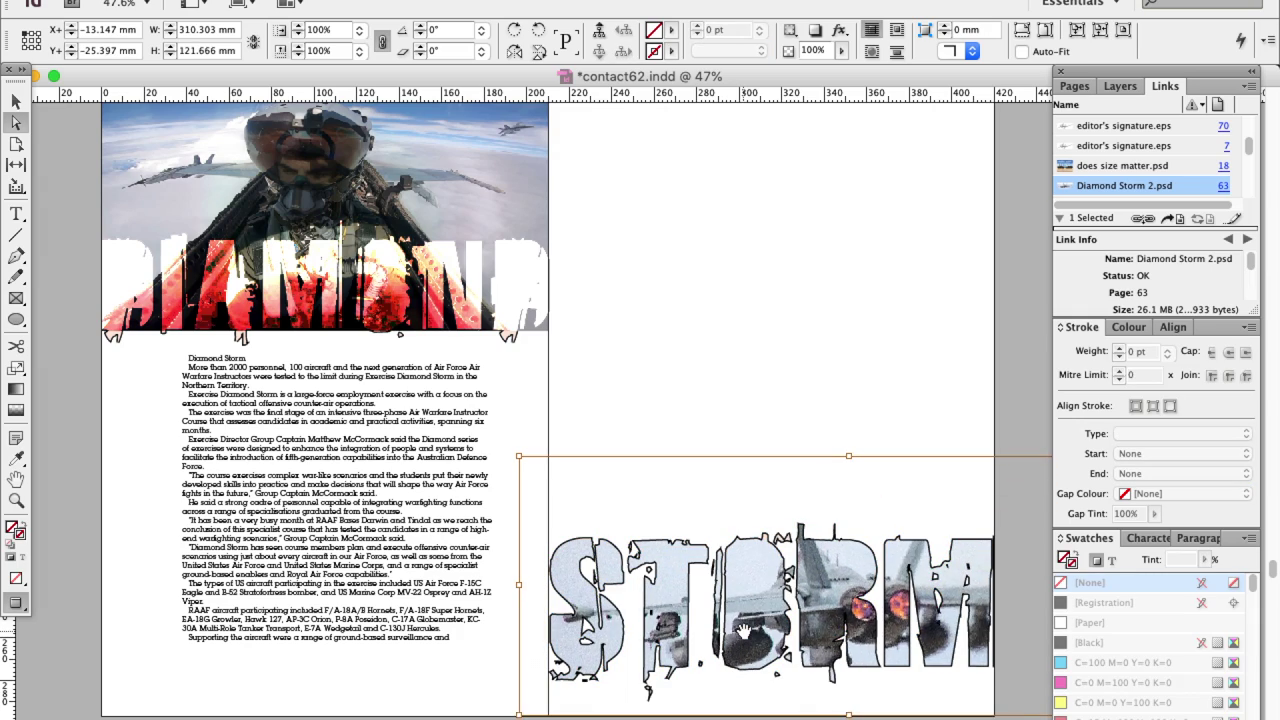
pyautogui.click(700, 480)
# Step: Place Diamond Storm 2.psd in a new frame about 290.5 mm wide and move it over the top of the STORM letters
pyautogui.moveTo(437, 335); pyautogui.dragTo(1056, 514)
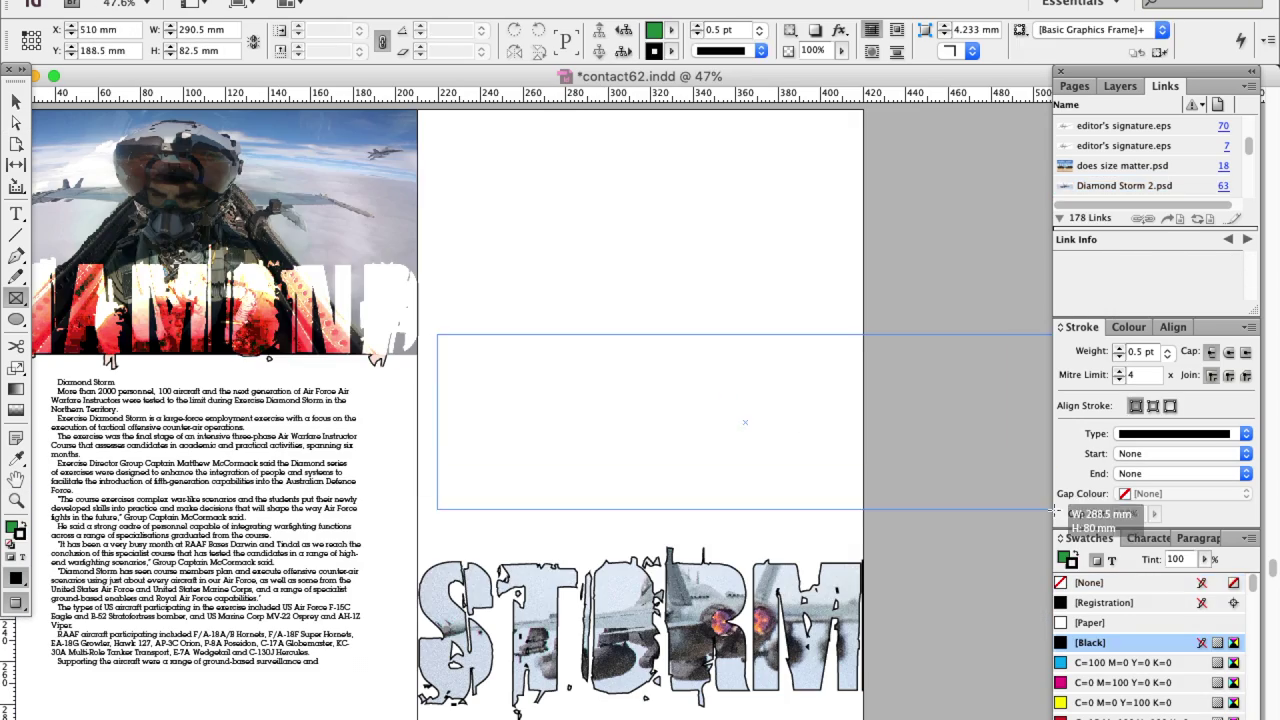
pyautogui.press('super+d')
pyautogui.click(16, 101)
pyautogui.moveTo(700, 430); pyautogui.dragTo(618, 576)
pyautogui.click(350, 2)
pyautogui.moveTo(382, 34)
pyautogui.click(629, 91)
pyautogui.press('super+z')
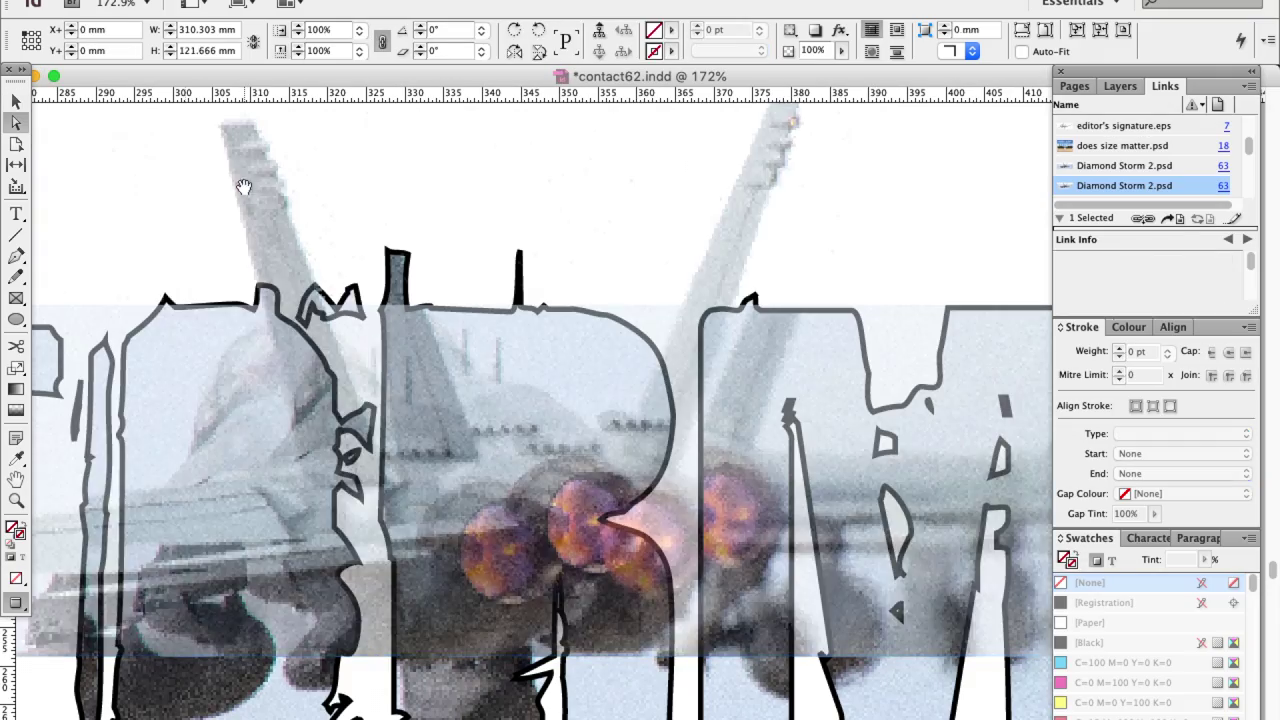
# Step: Shift the overlaid jet image slightly and nudge the jet inside the STORM letters to the right to line them up
pyautogui.moveTo(231, 229); pyautogui.dragTo(229, 232)
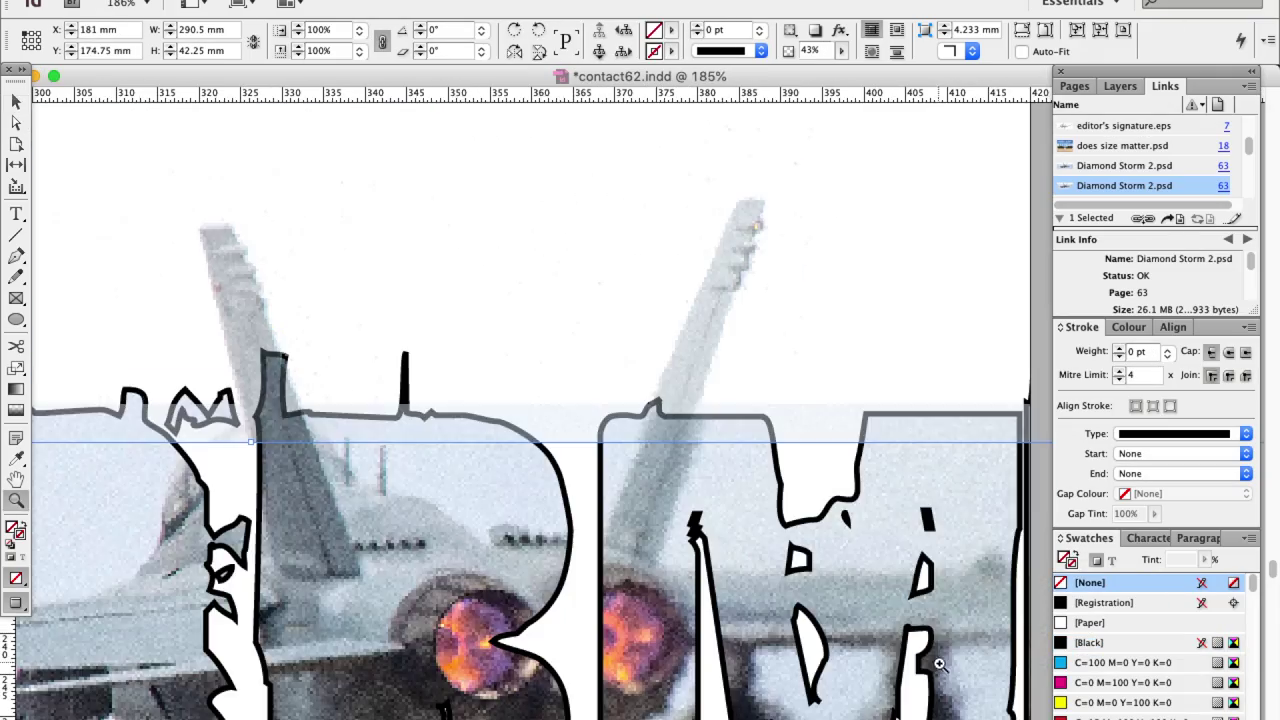
pyautogui.click(16, 123)
pyautogui.click(114, 557)
pyautogui.press('Right')
pyautogui.press('Right')
pyautogui.press('Right')
pyautogui.press('Right')
pyautogui.press('Right')
pyautogui.press('Right')
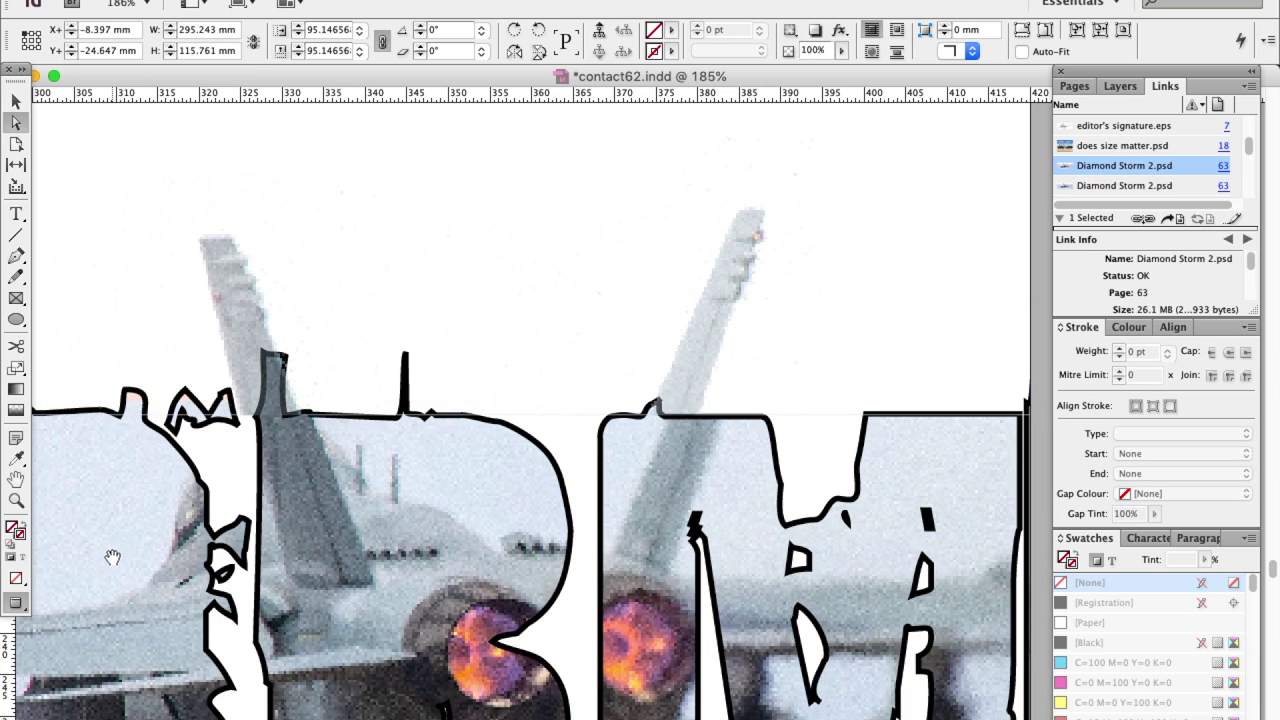
# Step: Nudge the overlaid jet image to the right until its tail fins continue those inside the STORM letters
pyautogui.click(240, 289)
pyautogui.press('Right')
pyautogui.press('Right')
pyautogui.press('Right')
pyautogui.press('Right')
pyautogui.press('Right')
pyautogui.press('Right')
pyautogui.click(178, 470)
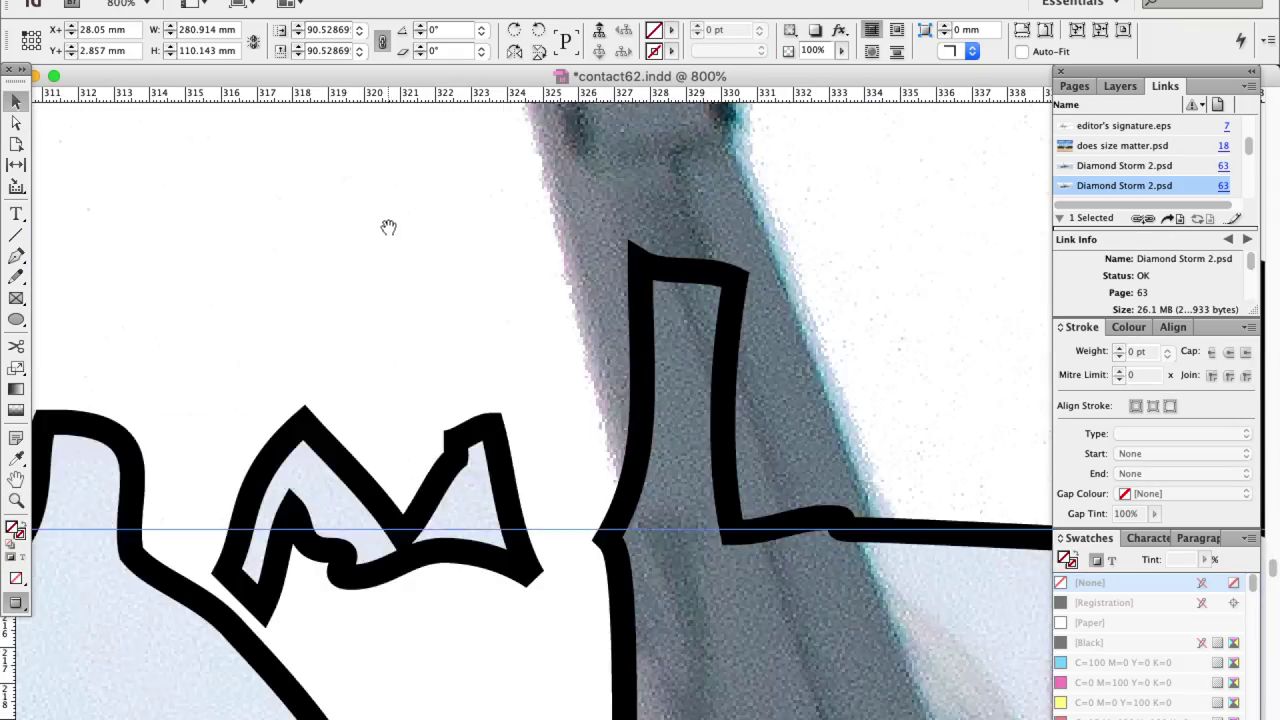
pyautogui.click(634, 421)
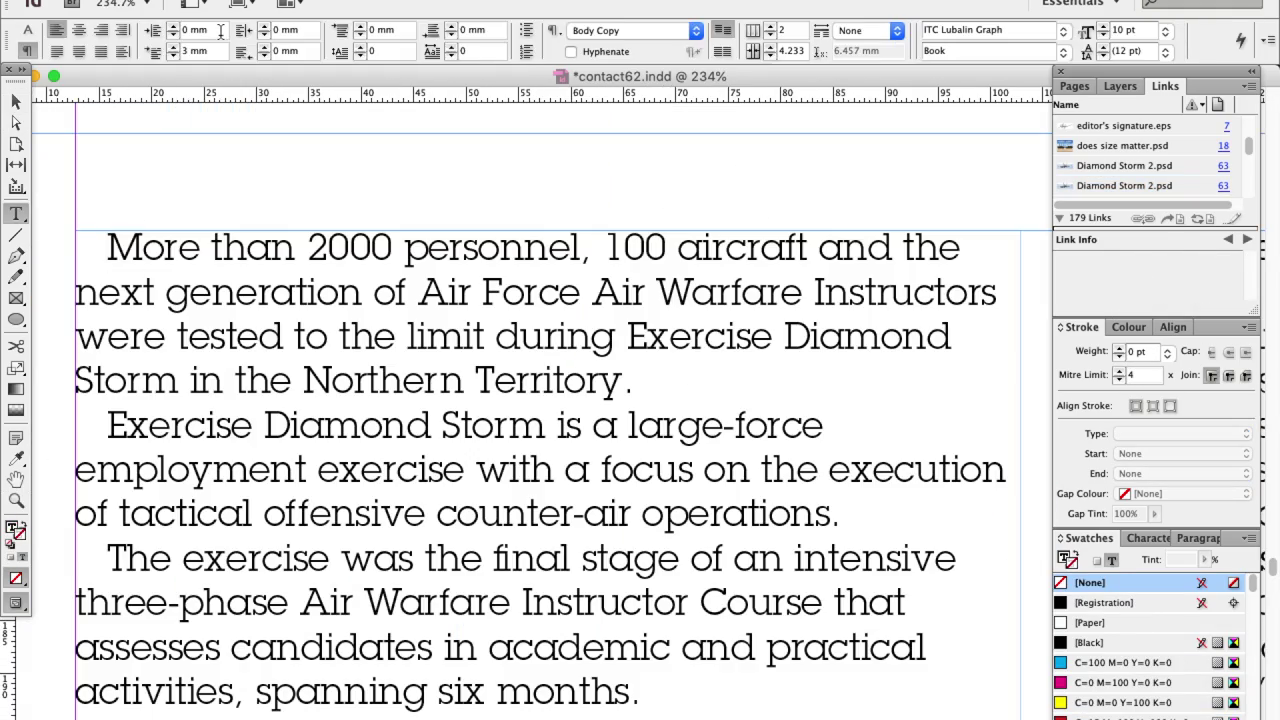
# Step: Make the article's opening paragraph bold and remove its first-line indent
pyautogui.tripleClick(207, 283)
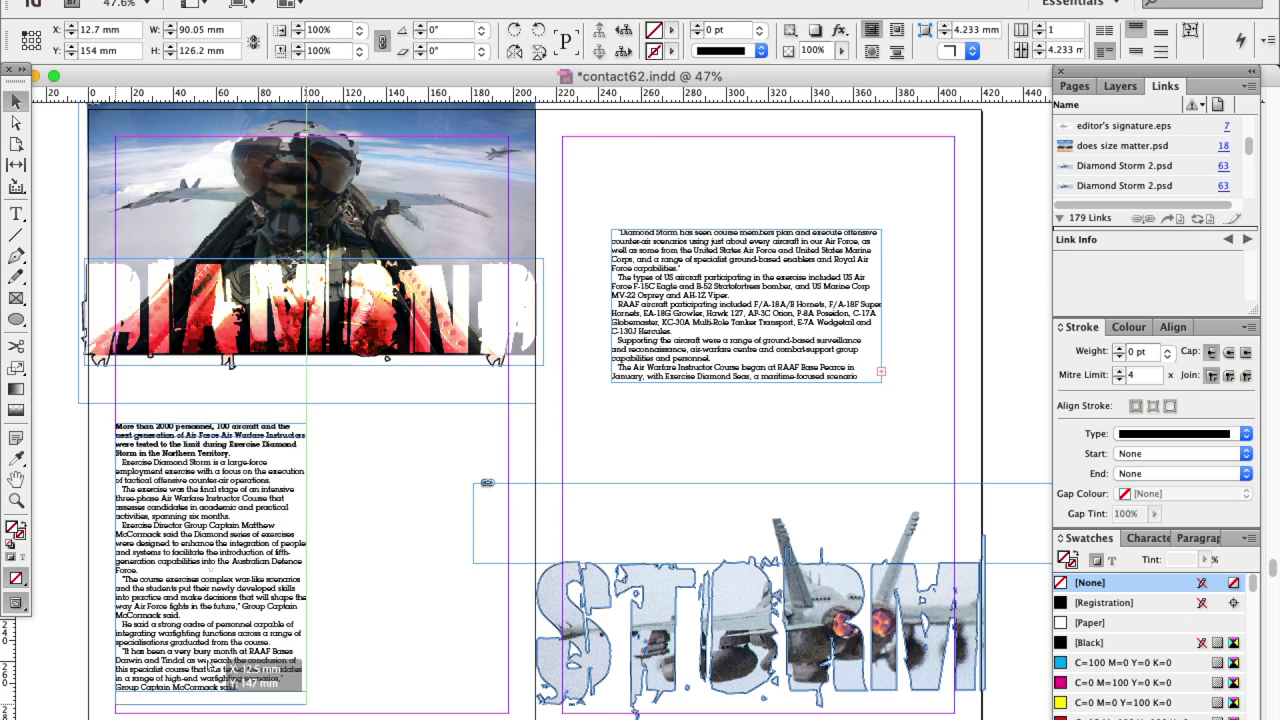
# Step: Fit the right-hand page's two-column text frame between the margins just above STORM, sized about 184.6 × 90.9 mm
pyautogui.moveTo(643, 475); pyautogui.dragTo(648, 472)
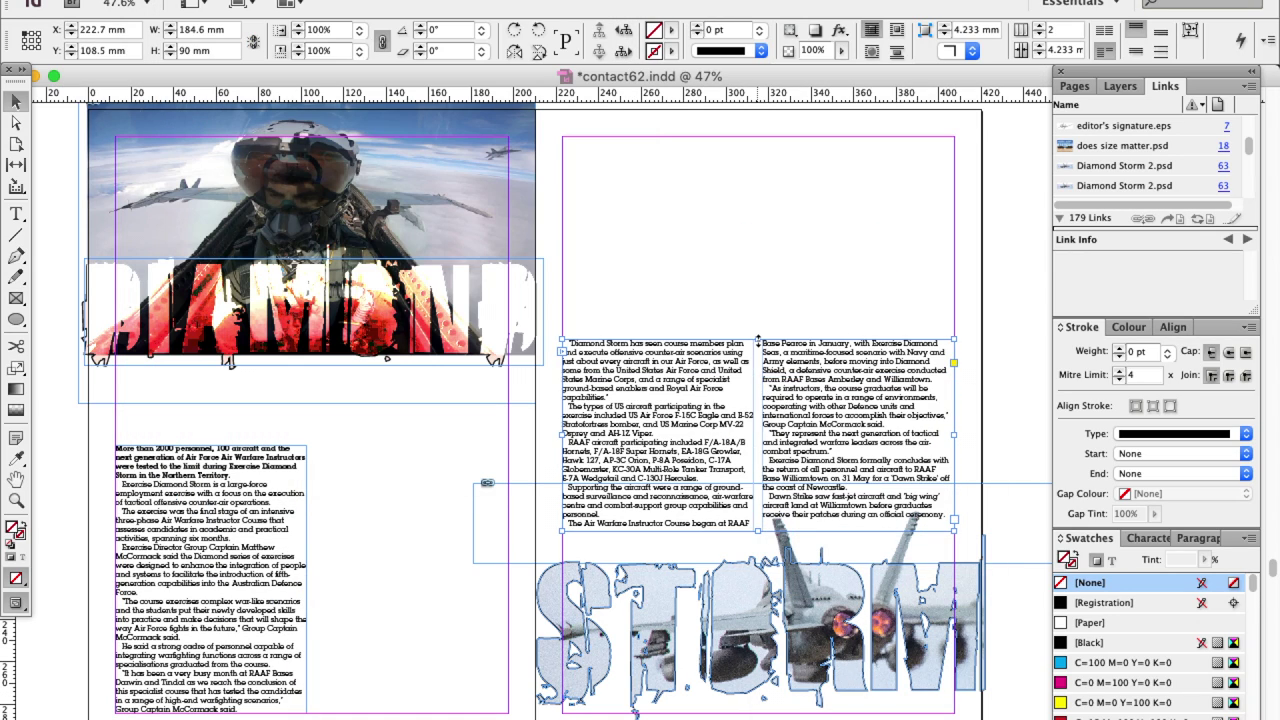
pyautogui.press('t')
pyautogui.click(16, 104)
pyautogui.moveTo(757, 531); pyautogui.dragTo(757, 519)
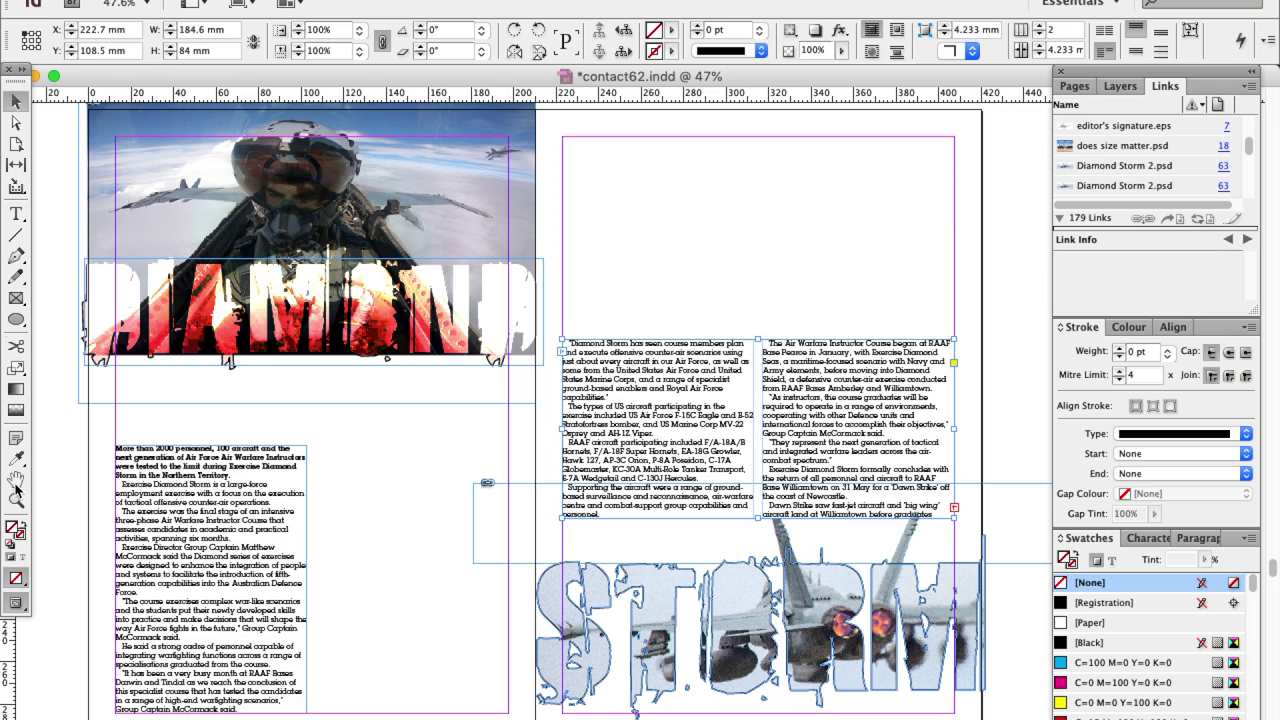
pyautogui.moveTo(679, 415); pyautogui.dragTo(679, 431)
pyautogui.moveTo(758, 536); pyautogui.dragTo(758, 550)
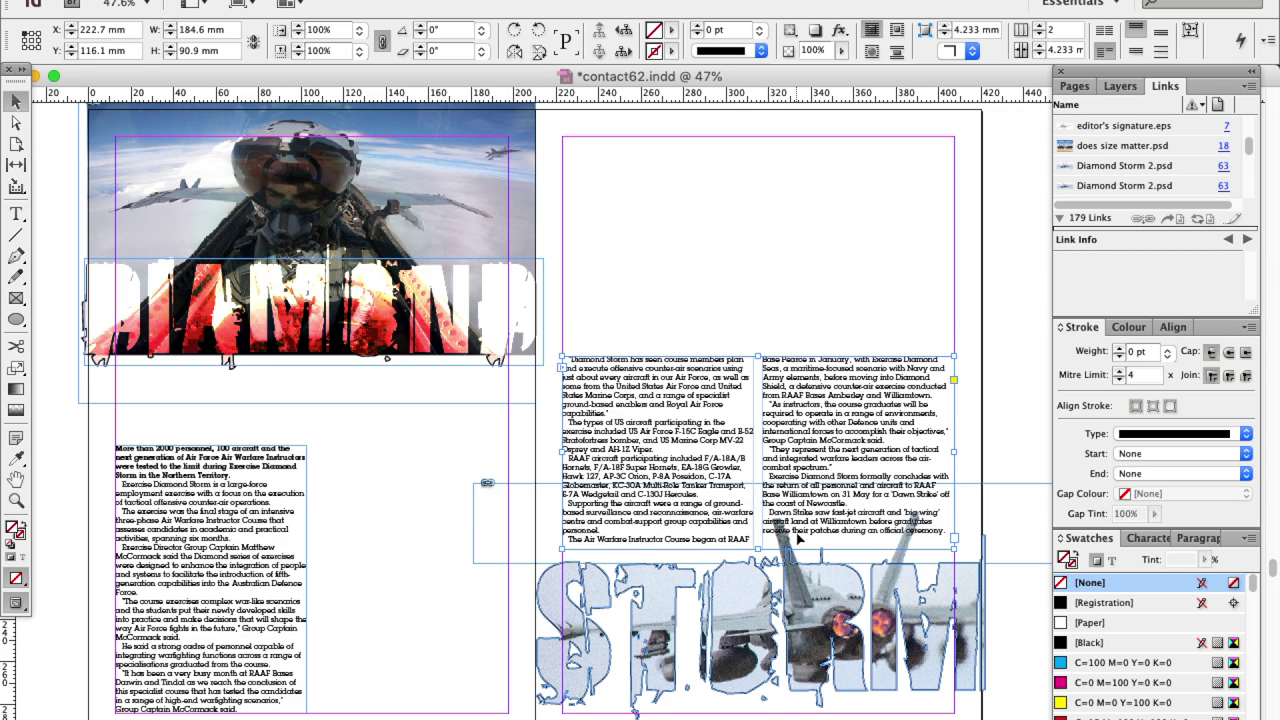
# Step: Try wrapping the body text around the contour of the overlaid jet image
pyautogui.click(995, 670)
pyautogui.click(978, 672)
pyautogui.click(342, 2)
pyautogui.click(372, 103)
pyautogui.click(1010, 445)
pyautogui.click(1004, 518)
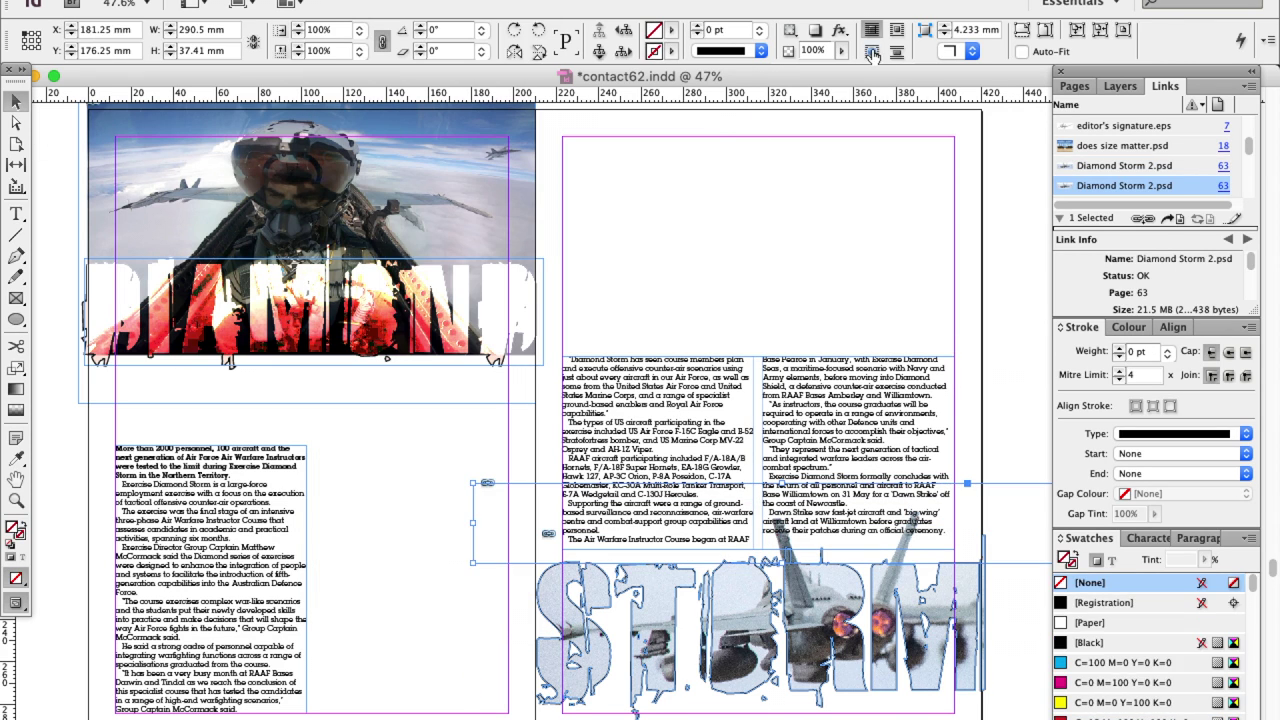
pyautogui.click(872, 51)
pyautogui.press('super+z')
pyautogui.click(1010, 358)
# Step: Try blocking out the jet's left tail fin with a rectangular frame in the text column
pyautogui.click(16, 500)
pyautogui.moveTo(745, 488); pyautogui.dragTo(988, 625)
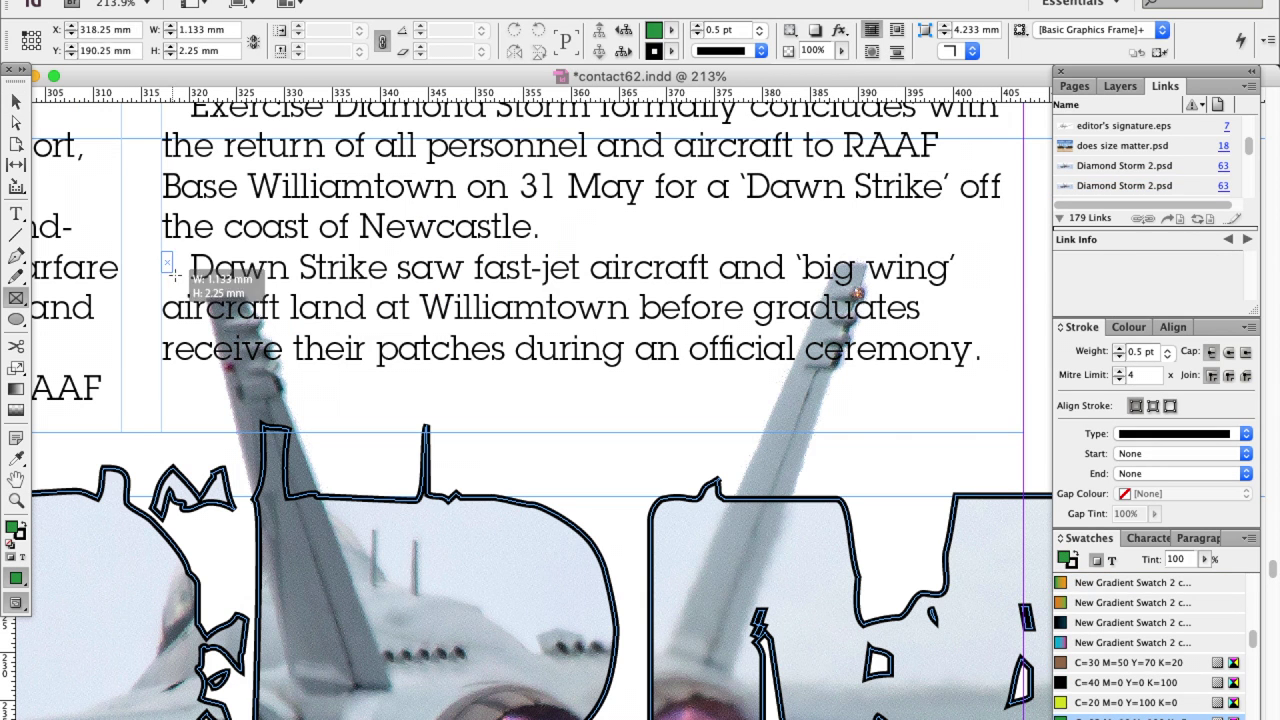
pyautogui.moveTo(347, 435); pyautogui.dragTo(342, 433)
pyautogui.click(16, 102)
pyautogui.press('Delete')
# Step: Draw a shape about 20 × 18.9 mm around the left tail fin, without fill or stroke, and wrap the text around its contour
pyautogui.click(16, 256)
pyautogui.click(148, 432)
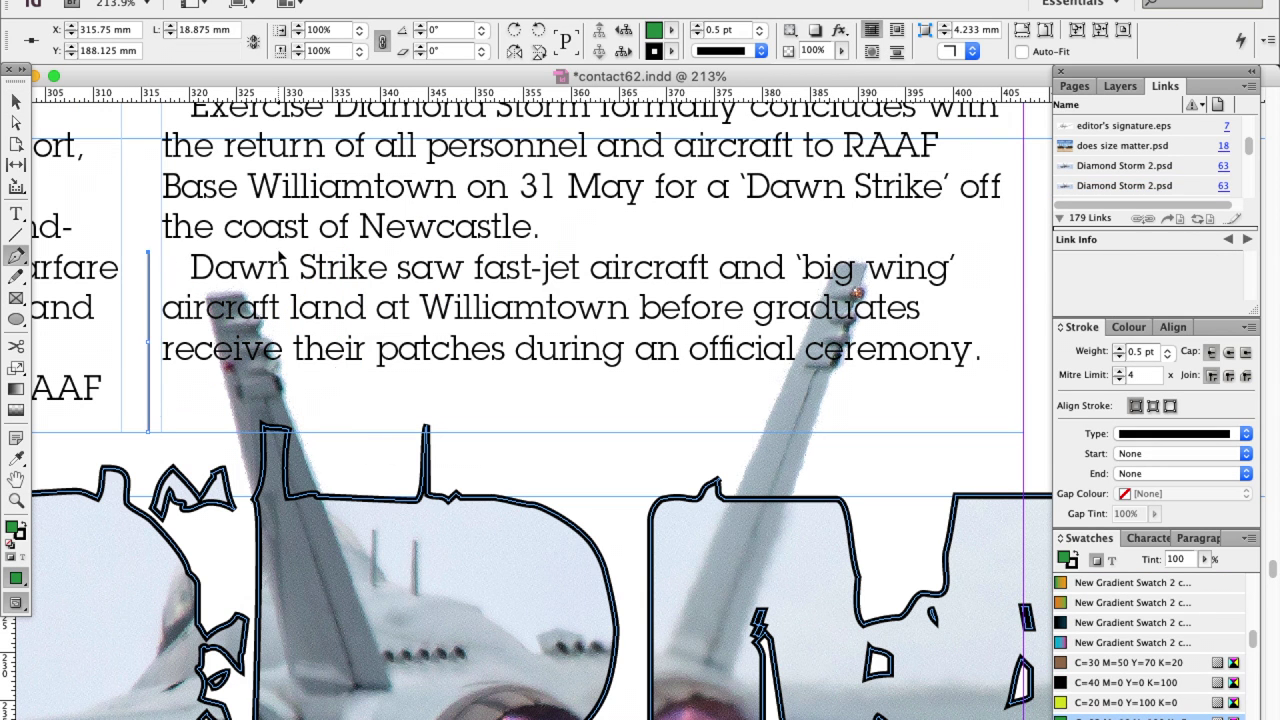
pyautogui.scroll(10, 1105, 599)
pyautogui.click(1098, 584)
pyautogui.click(1073, 564)
pyautogui.click(1098, 584)
pyautogui.click(872, 51)
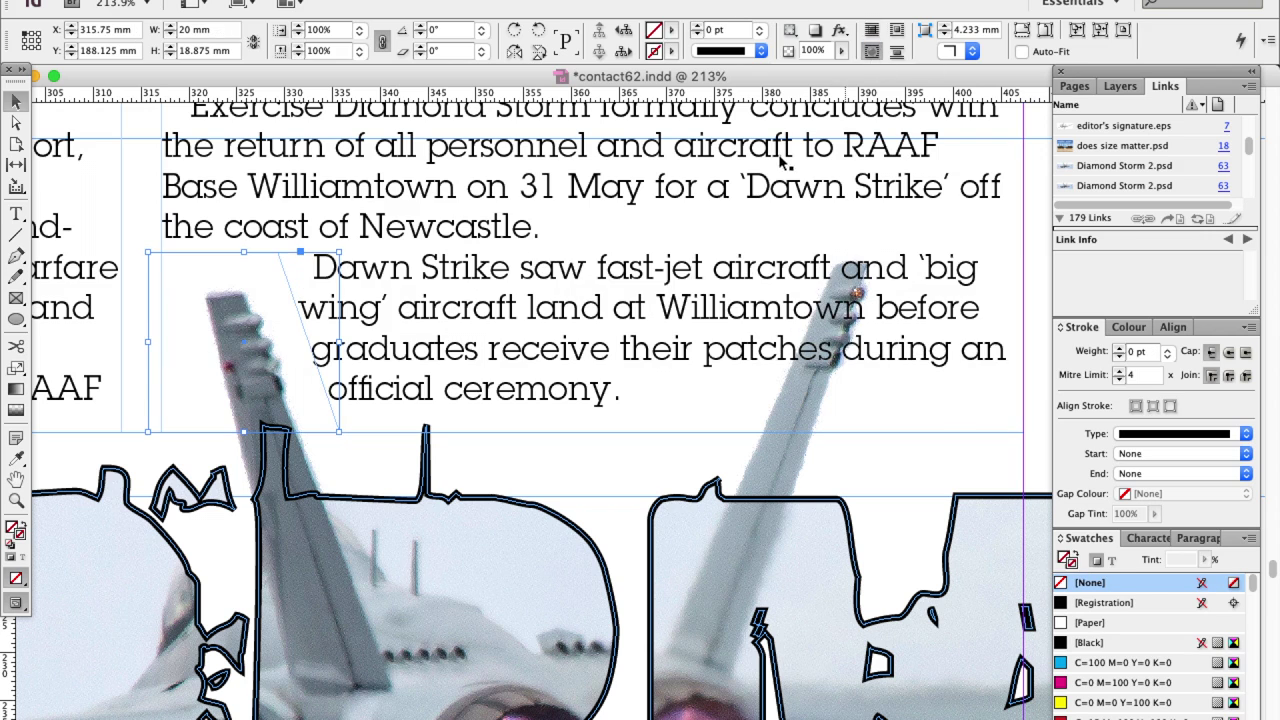
# Step: Remove the first-line indent from the closing Dawn Strike paragraph
pyautogui.click(16, 214)
pyautogui.click(389, 268)
# Step: Draw a shape about 32.8 × 21.1 mm around the right tail fin, without fill or stroke, and wrap the text around its contour
pyautogui.click(16, 255)
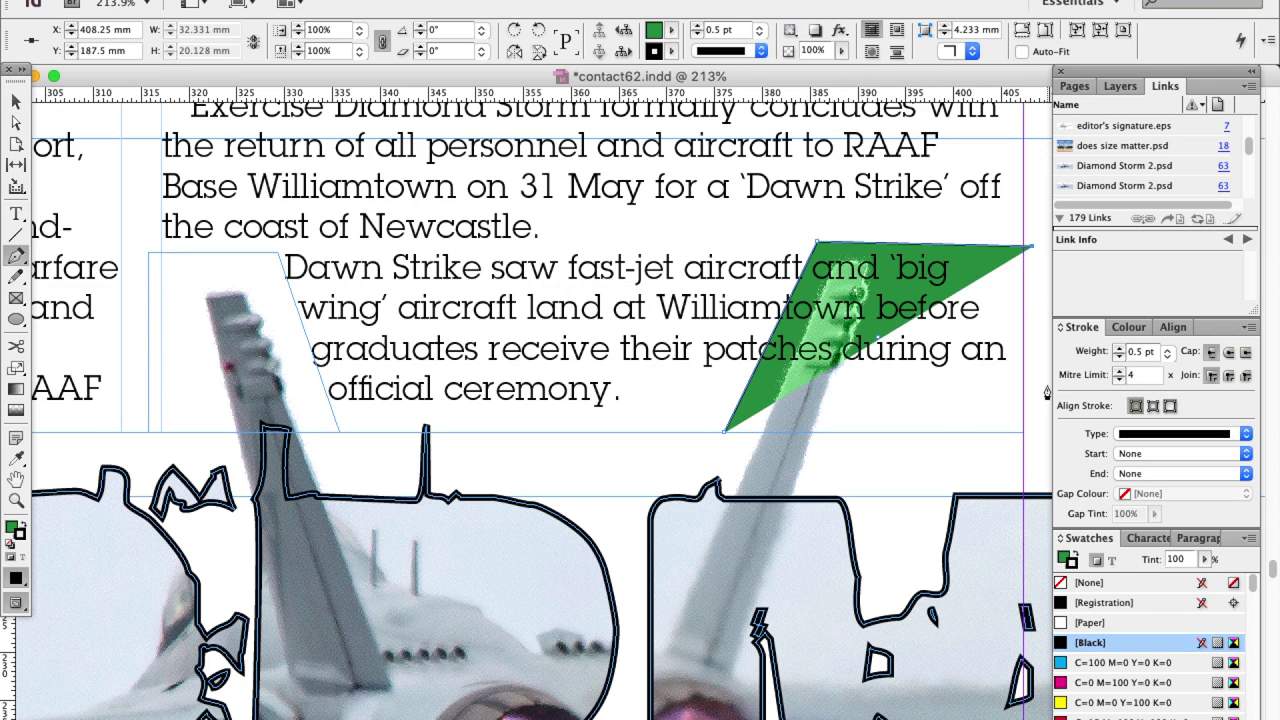
pyautogui.click(1037, 441)
pyautogui.click(725, 432)
pyautogui.click(1066, 562)
pyautogui.click(1087, 583)
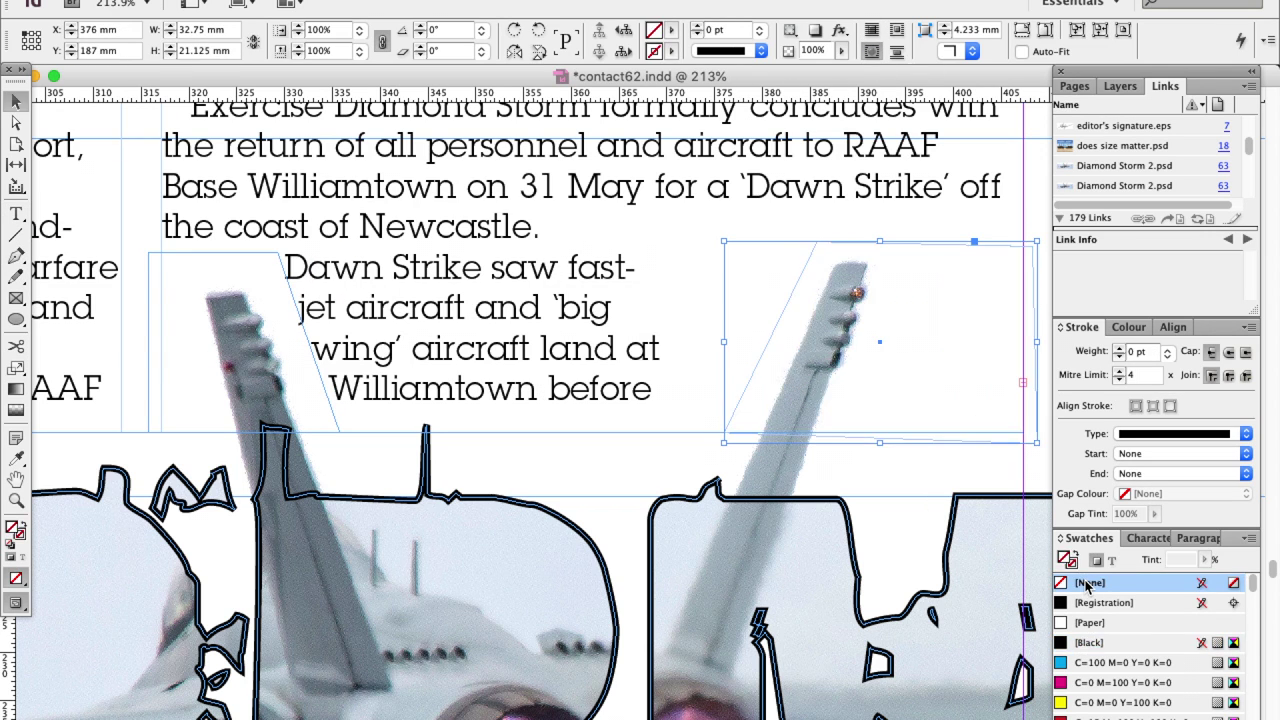
# Step: Extend the left-page text frame upward to 135.8 mm high and lower the right-page text frame's upper edge slightly
pyautogui.press('super+0')
pyautogui.hscroll(-4, 234, 688)
pyautogui.click(194, 512)
pyautogui.moveTo(193, 445); pyautogui.dragTo(194, 426)
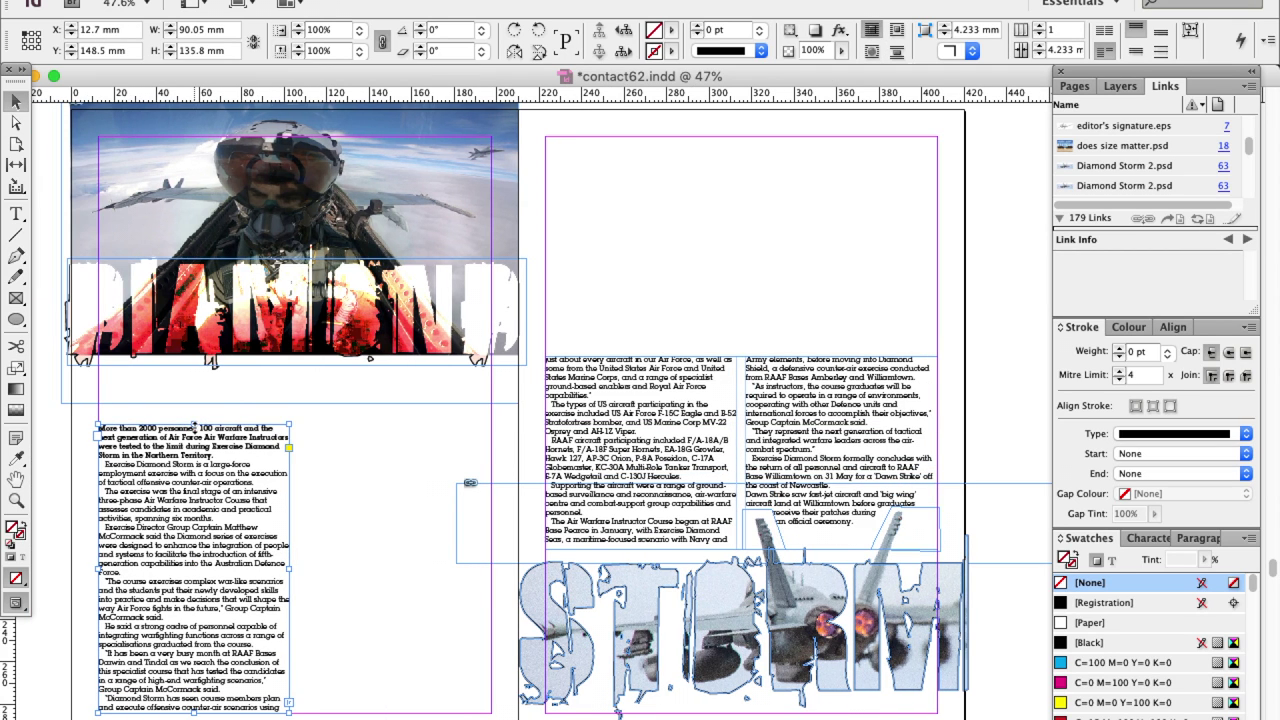
pyautogui.moveTo(740, 355); pyautogui.dragTo(740, 361)
pyautogui.click(997, 352)
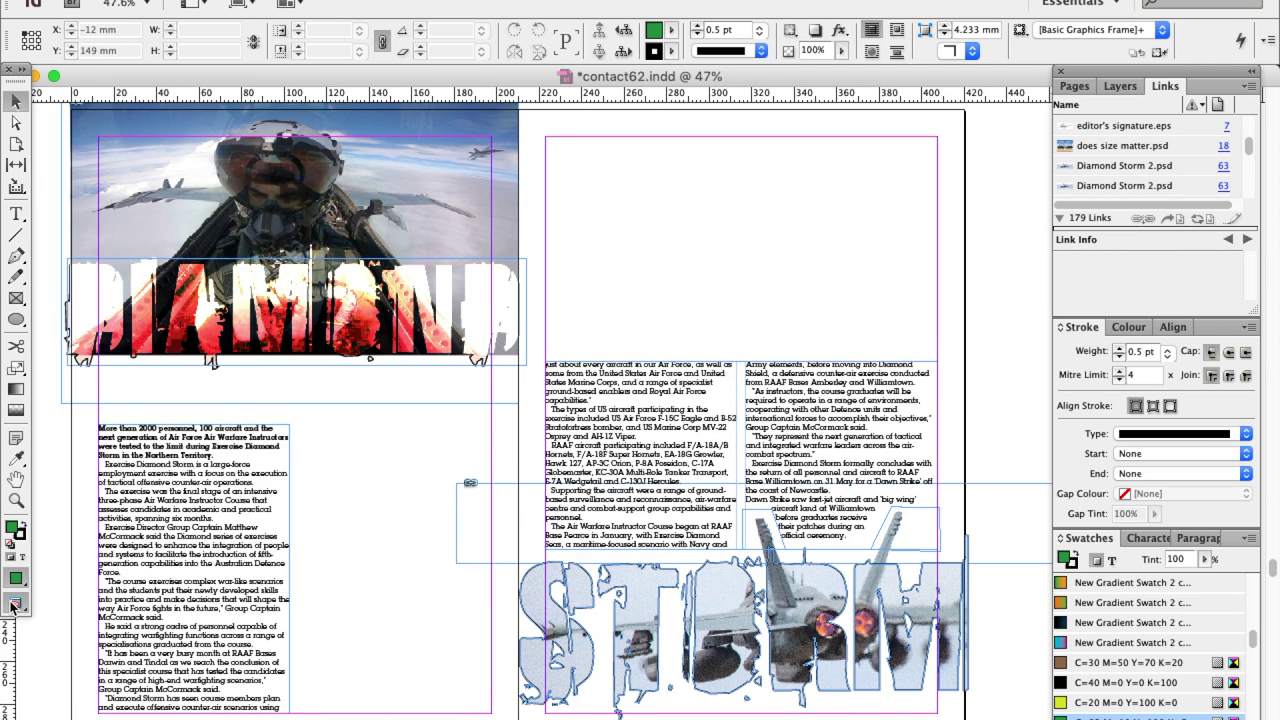
# Step: Preview the spread without guides and convert the DIAMOND headline text to outlines
pyautogui.click(16, 603)
pyautogui.click(16, 123)
pyautogui.click(390, 190)
pyautogui.click(212, 358)
pyautogui.click(16, 101)
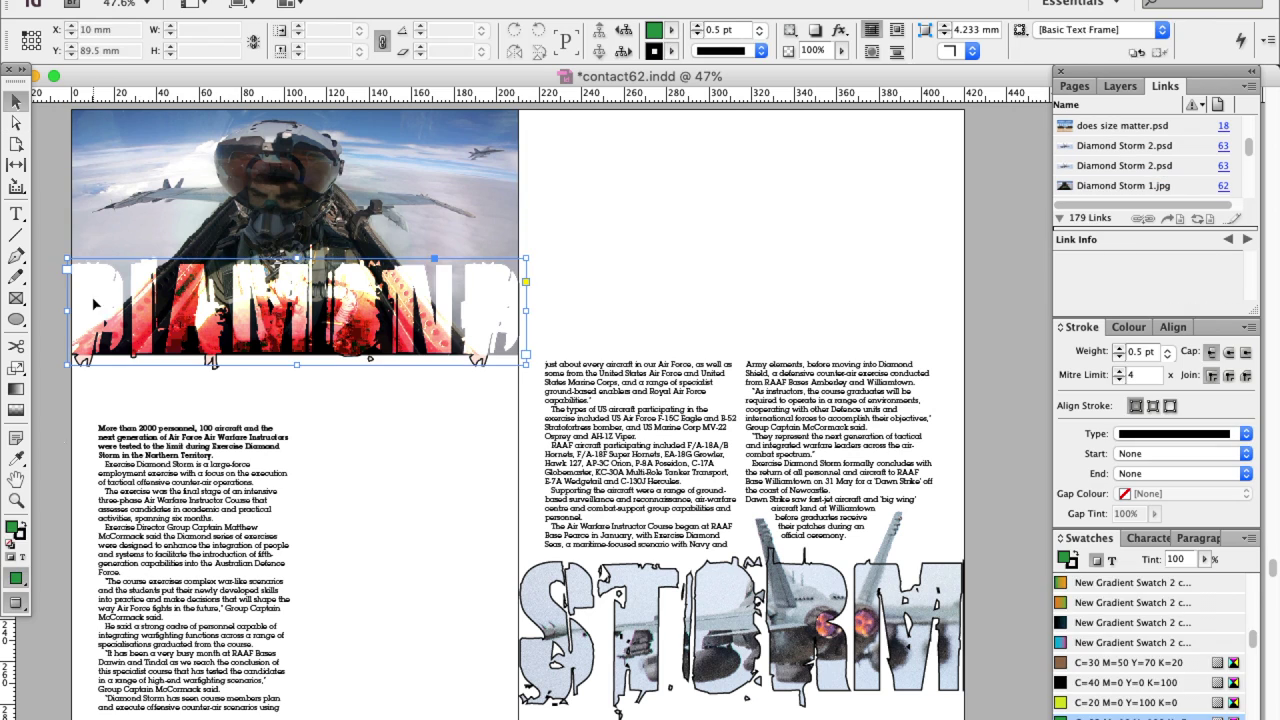
pyautogui.click(250, 320)
pyautogui.click(310, 2)
pyautogui.click(355, 203)
pyautogui.click(43, 680)
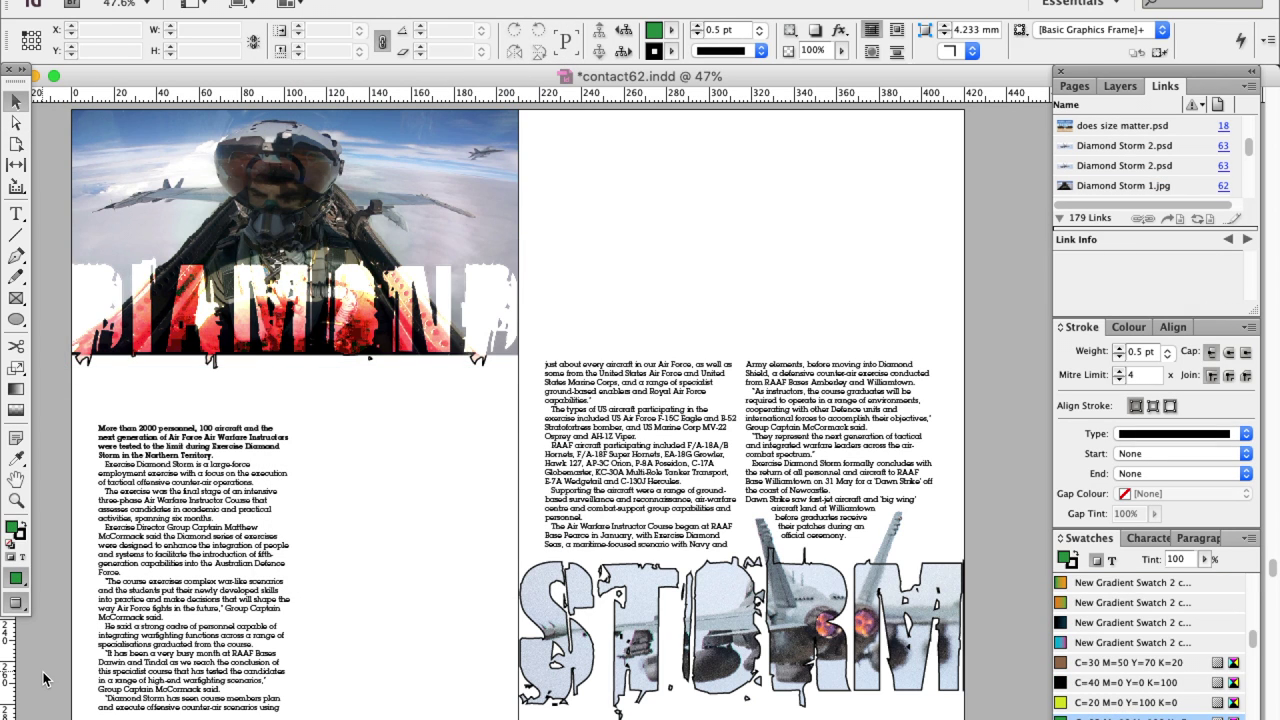
# Step: Switch to Photoshop and crop 20190510raaf8185068_0354.jpg to a portrait format around the fighter and the bomber
pyautogui.click(150, 195)
pyautogui.click(76, 489)
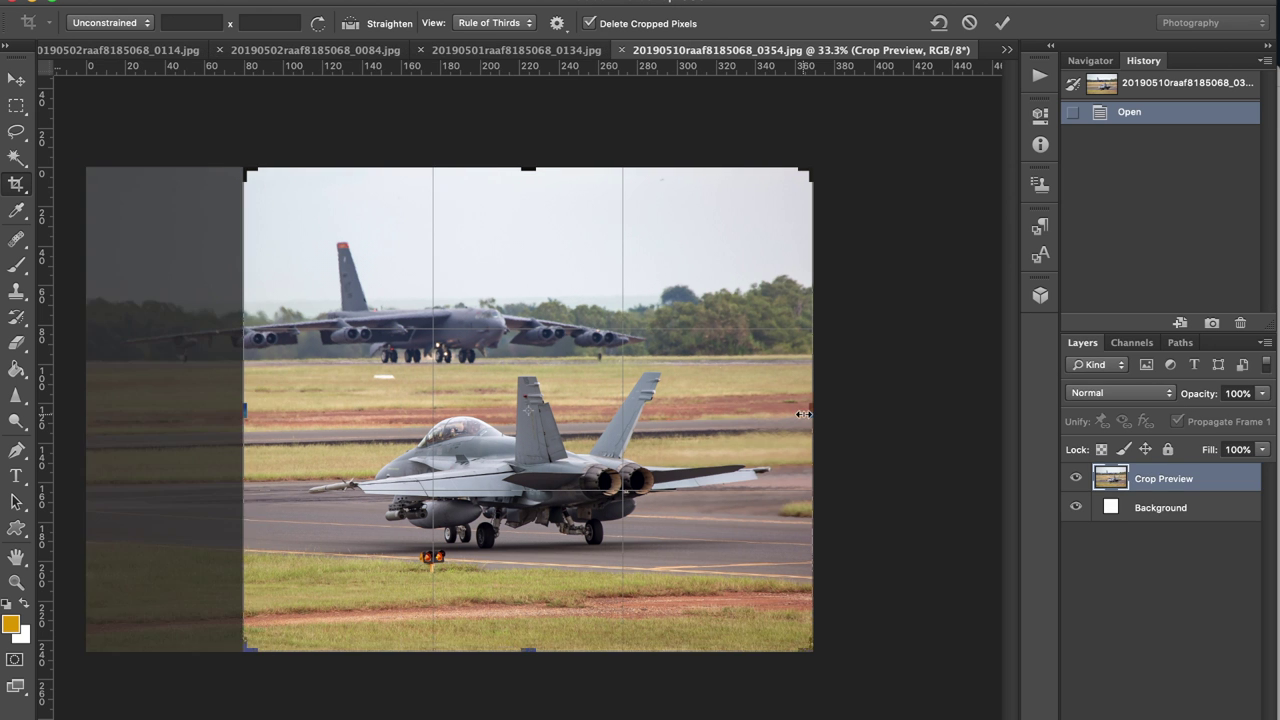
pyautogui.press('Return')
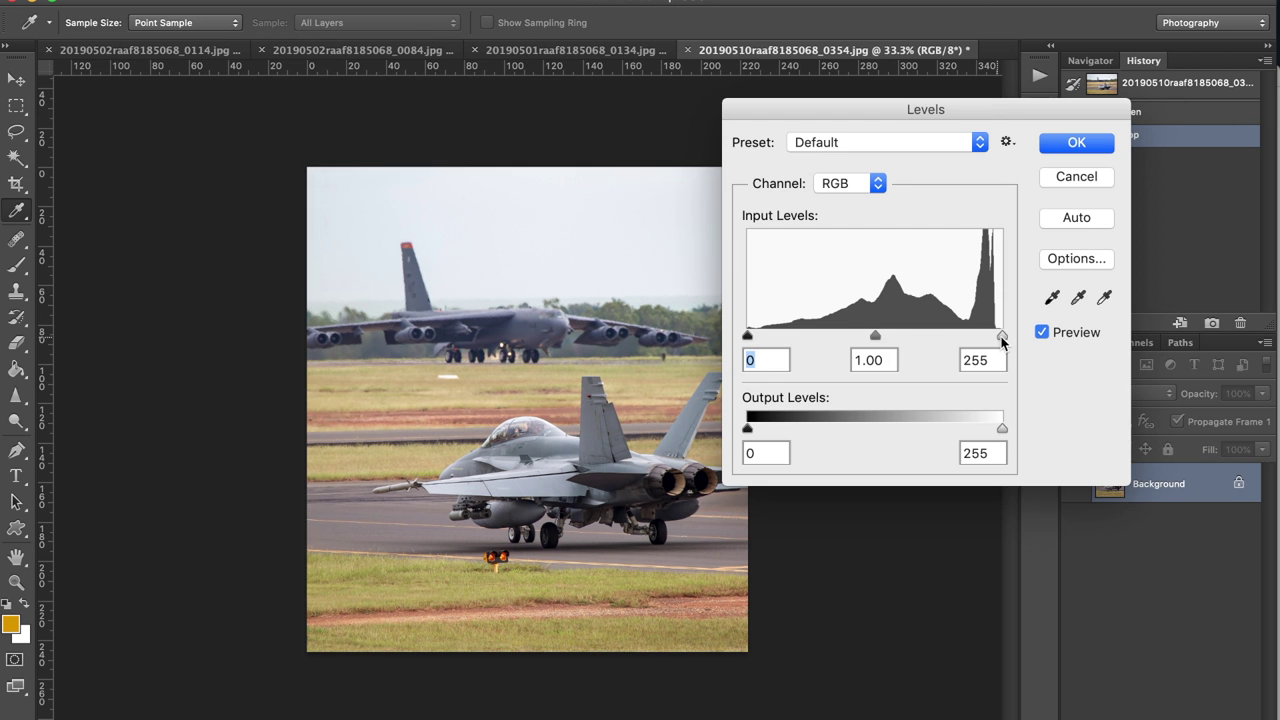
# Step: Increase the photo's contrast with Levels by moving the RGB black and white input points slightly inward
pyautogui.moveTo(1002, 338); pyautogui.dragTo(993, 339)
pyautogui.moveTo(748, 337); pyautogui.dragTo(758, 339)
pyautogui.press('Return')
# Step: Convert the photo to CMYK and reduce its magenta cast by lowering the Magenta channel's white input level
pyautogui.press('super+l')
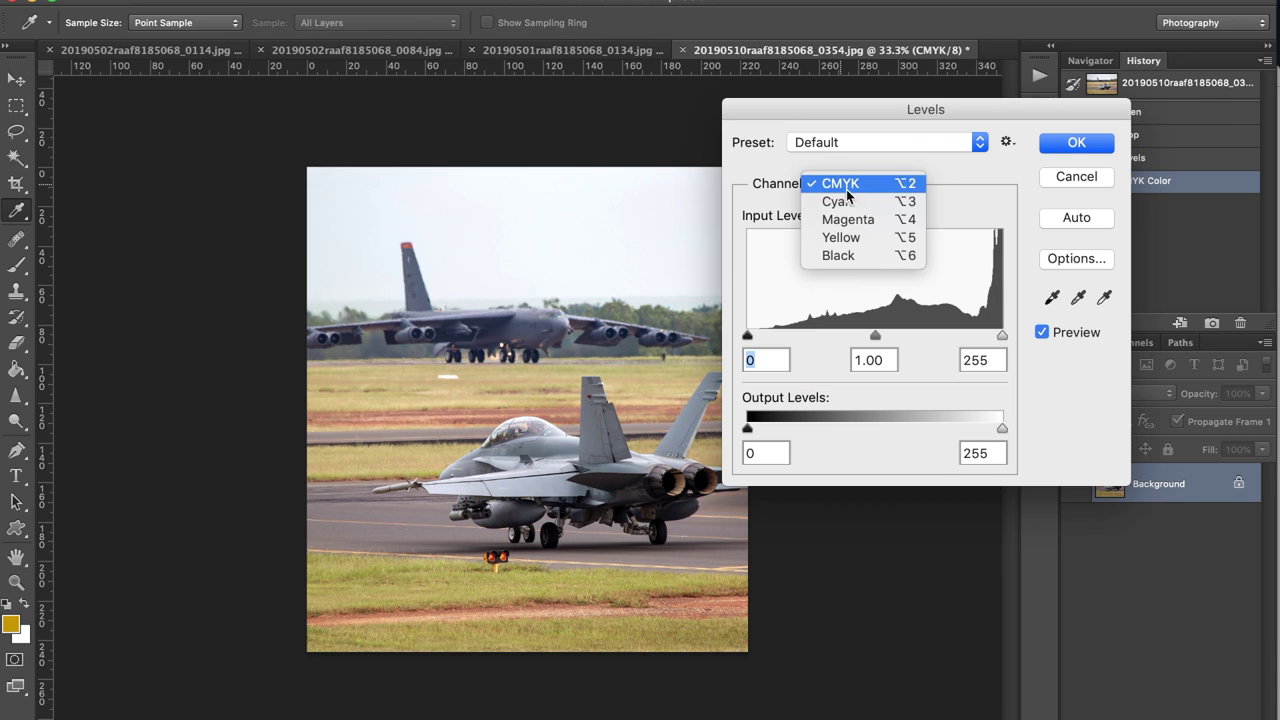
pyautogui.click(852, 217)
pyautogui.moveTo(1002, 336); pyautogui.dragTo(979, 336)
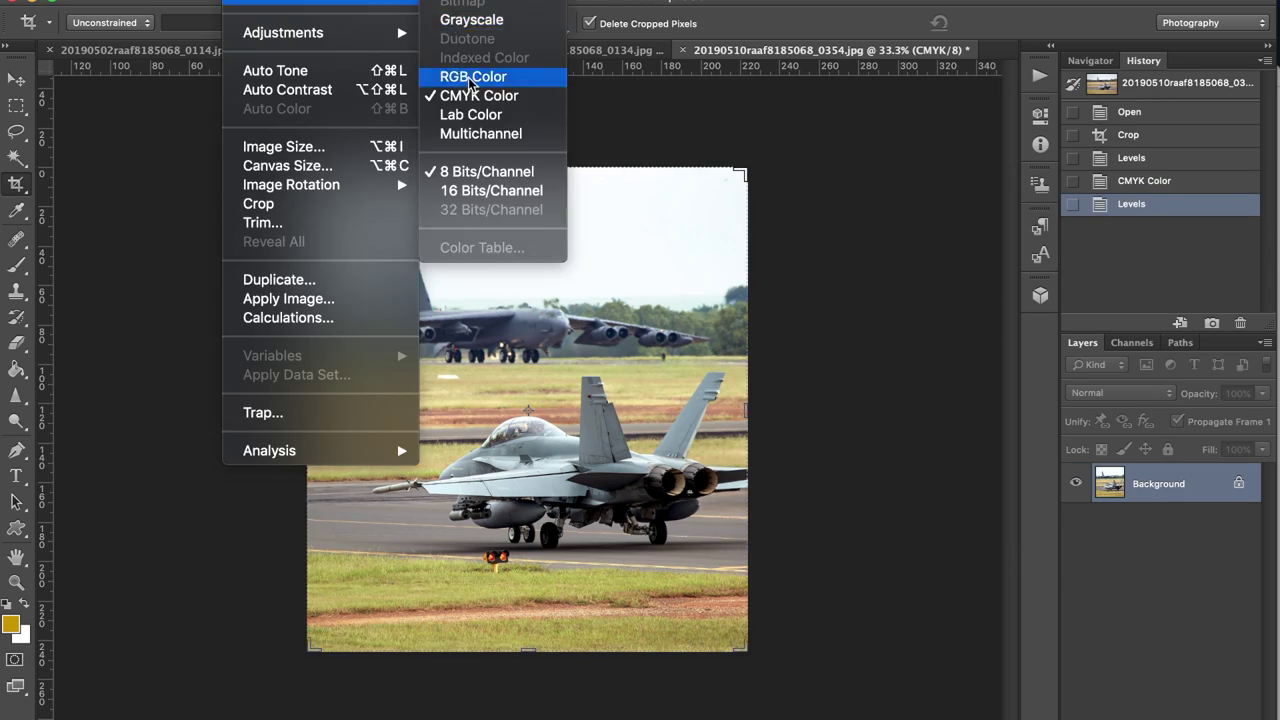
# Step: Convert the photo back to RGB and save it as the JPEG Diamond Storm 3
pyautogui.click(530, 77)
pyautogui.press('super+shift+s')
pyautogui.write('Diamon')
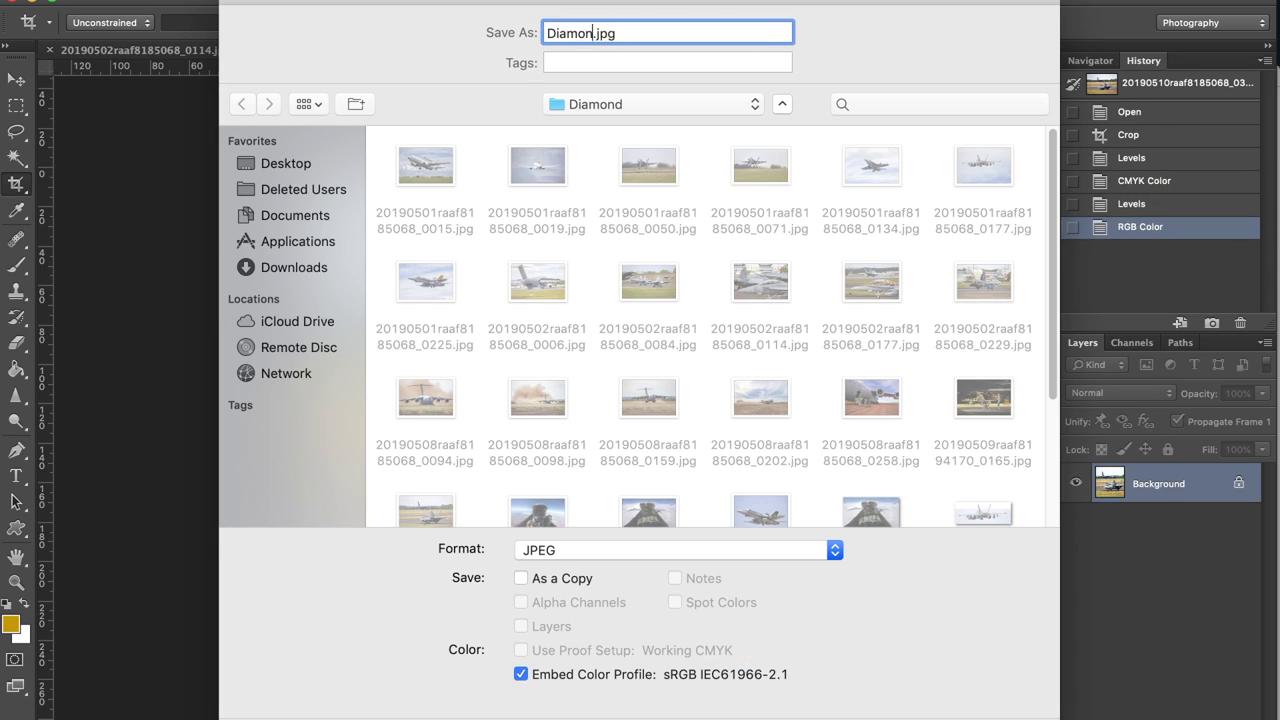
# Step: Switch to InDesign and place Diamond Storm 3.jpg in a new 90.05 × 135.8 mm frame beside the left-page text
pyautogui.press('super+Tab')
pyautogui.press('super+Tab')
pyautogui.press('super+Tab')
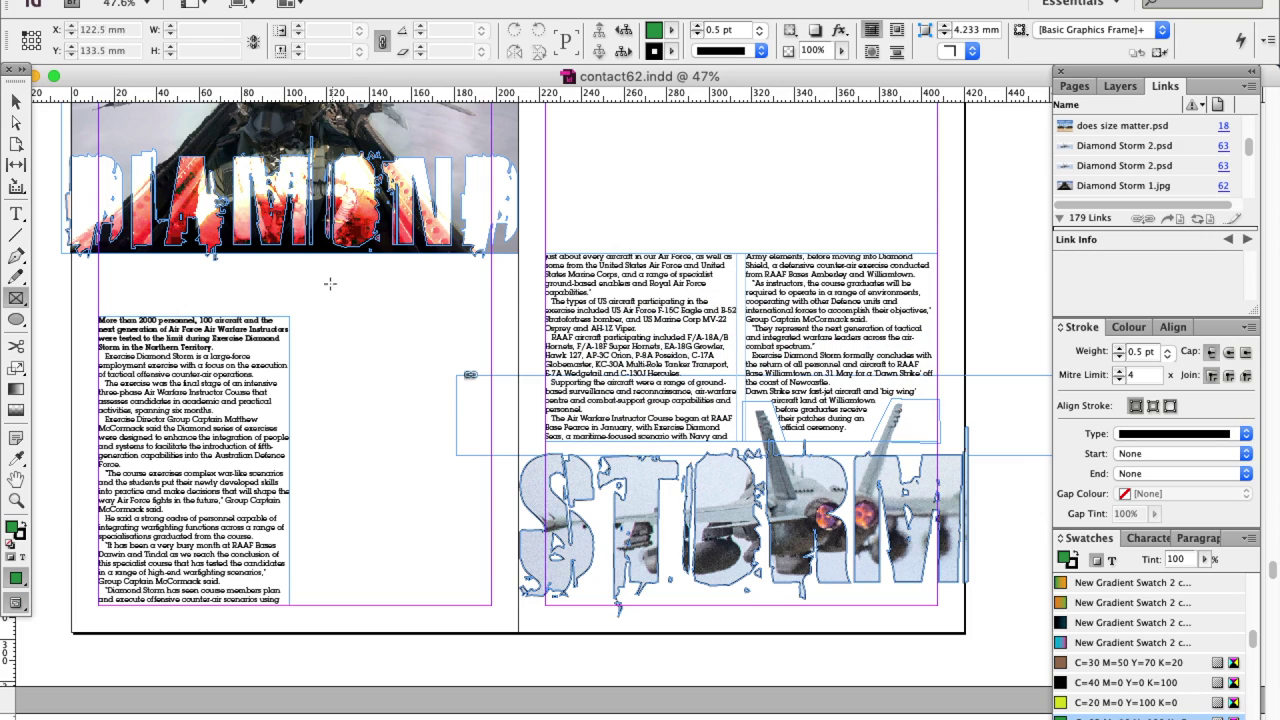
pyautogui.moveTo(317, 461); pyautogui.dragTo(300, 461)
pyautogui.press('super+d')
pyautogui.scroll(-10, 620, 386)
pyautogui.doubleClick(950, 270)
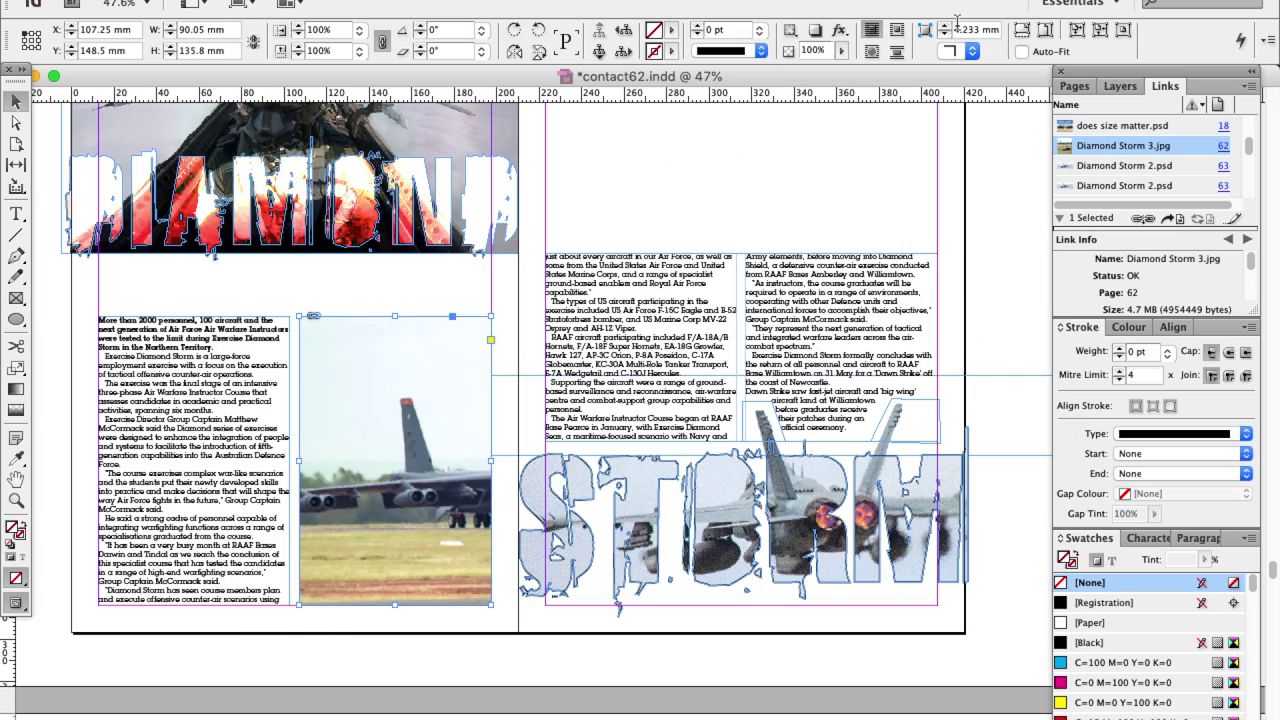
# Step: Auto-fit the placed photo to its frame and nudge the image to the left inside it
pyautogui.click(1021, 31)
pyautogui.click(16, 123)
pyautogui.moveTo(332, 542); pyautogui.dragTo(328, 542)
pyautogui.press('Left')
pyautogui.press('Left')
pyautogui.press('Left')
pyautogui.press('Left')
pyautogui.press('Left')
pyautogui.press('Left')
pyautogui.press('Left')
pyautogui.press('Left')
pyautogui.press('Left')
pyautogui.press('Left')
pyautogui.press('Left')
pyautogui.press('Left')
pyautogui.press('Left')
pyautogui.press('Left')
pyautogui.press('Left')
pyautogui.press('Left')
pyautogui.press('Left')
pyautogui.press('Left')
pyautogui.press('Left')
pyautogui.press('Left')
# Step: Enlarge the photo to 62% inside its frame and nudge it further left to a horizontal offset of about −30.5 mm
pyautogui.click(299, 26)
pyautogui.click(299, 26)
pyautogui.click(299, 26)
pyautogui.click(299, 26)
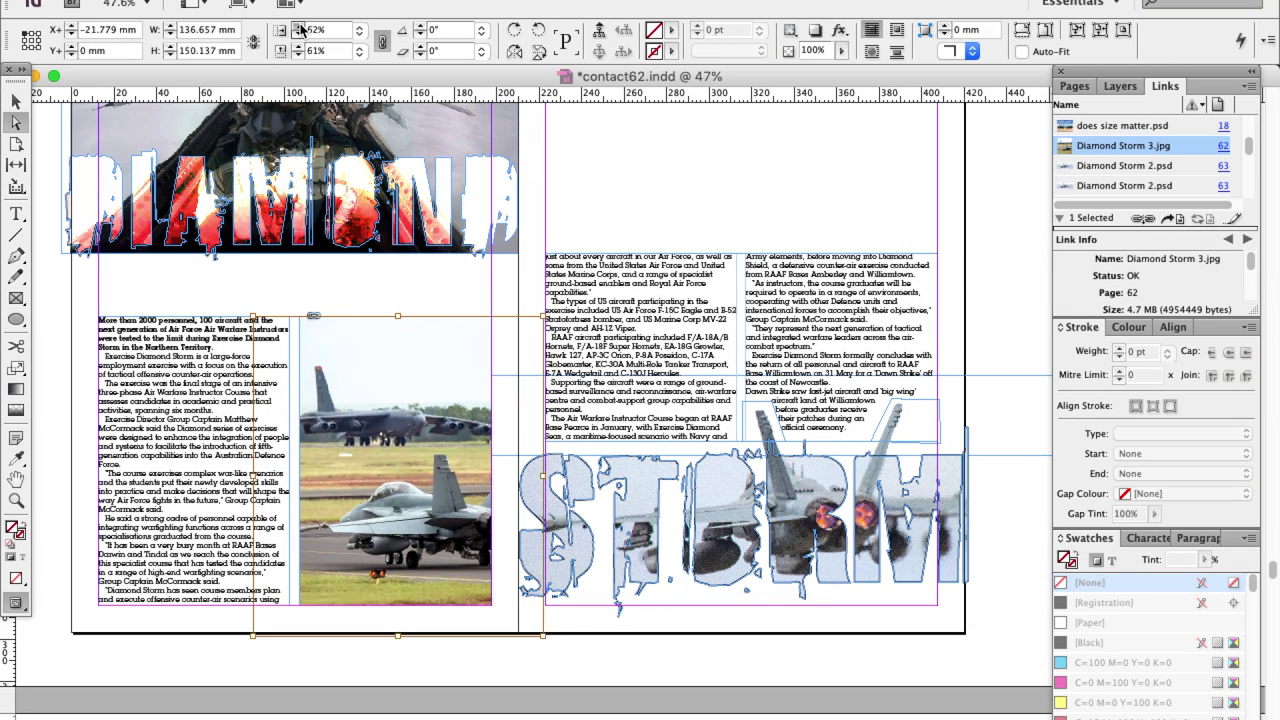
pyautogui.click(299, 26)
pyautogui.click(299, 26)
pyautogui.press('Left')
pyautogui.press('Left')
pyautogui.press('Left')
pyautogui.press('Left')
pyautogui.press('Left')
pyautogui.press('Left')
pyautogui.press('Left')
pyautogui.press('Left')
pyautogui.press('Left')
pyautogui.press('Left')
pyautogui.press('Left')
pyautogui.press('Left')
pyautogui.press('Left')
pyautogui.press('Left')
pyautogui.press('Left')
pyautogui.press('Left')
pyautogui.press('Left')
pyautogui.press('Left')
pyautogui.press('Left')
pyautogui.press('Left')
pyautogui.click(297, 34)
pyautogui.click(297, 35)
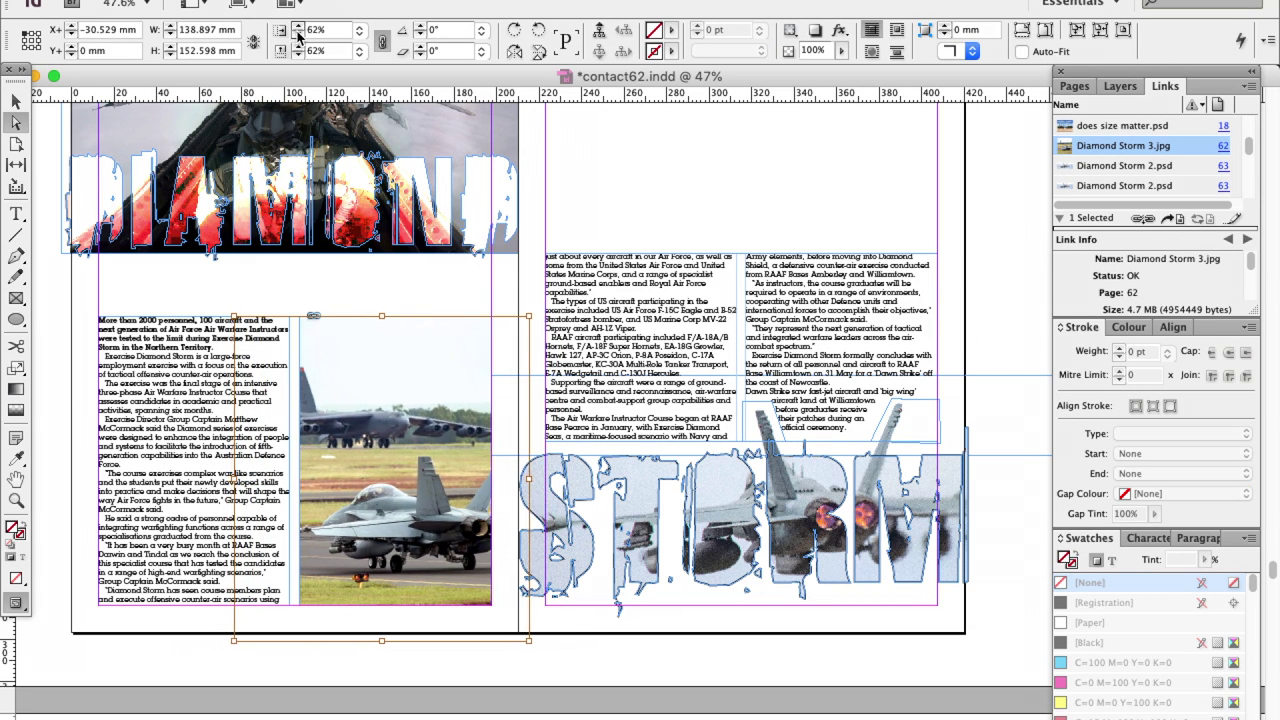
pyautogui.press('v')
pyautogui.click(530, 688)
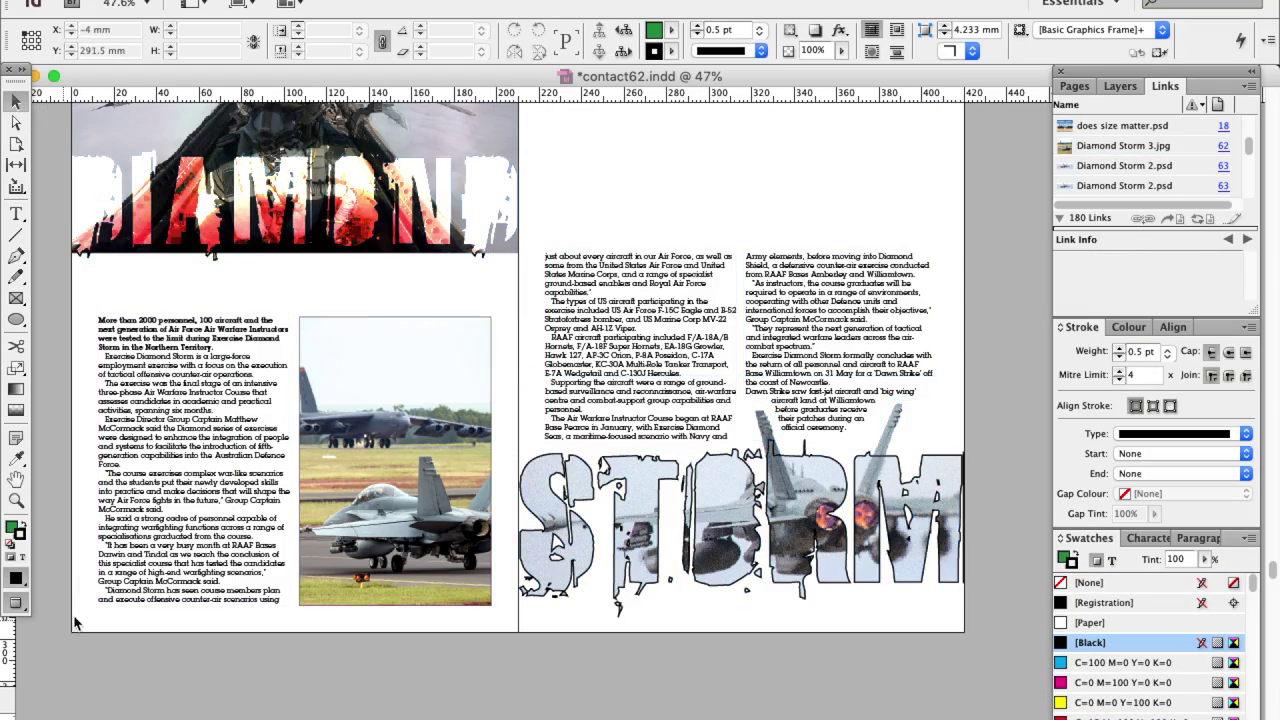
# Step: Switch to Photoshop and cut out the lower part of 20190502raaf8185068_0114.jpg together with the protruding 218 tail fin, traced with the lasso
pyautogui.scroll(5, 530, 688)
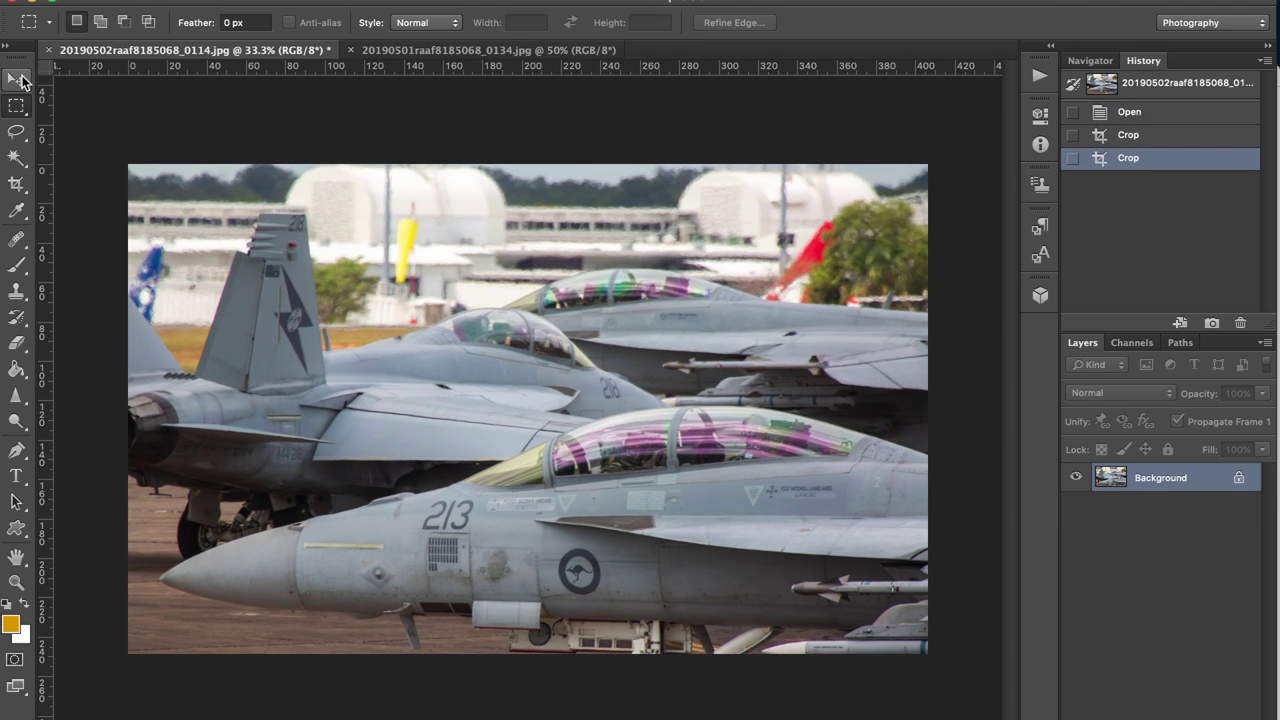
pyautogui.moveTo(995, 247); pyautogui.dragTo(995, 247)
pyautogui.press('z')
pyautogui.click(280, 234)
pyautogui.click(280, 234)
pyautogui.click(280, 234)
pyautogui.click(280, 234)
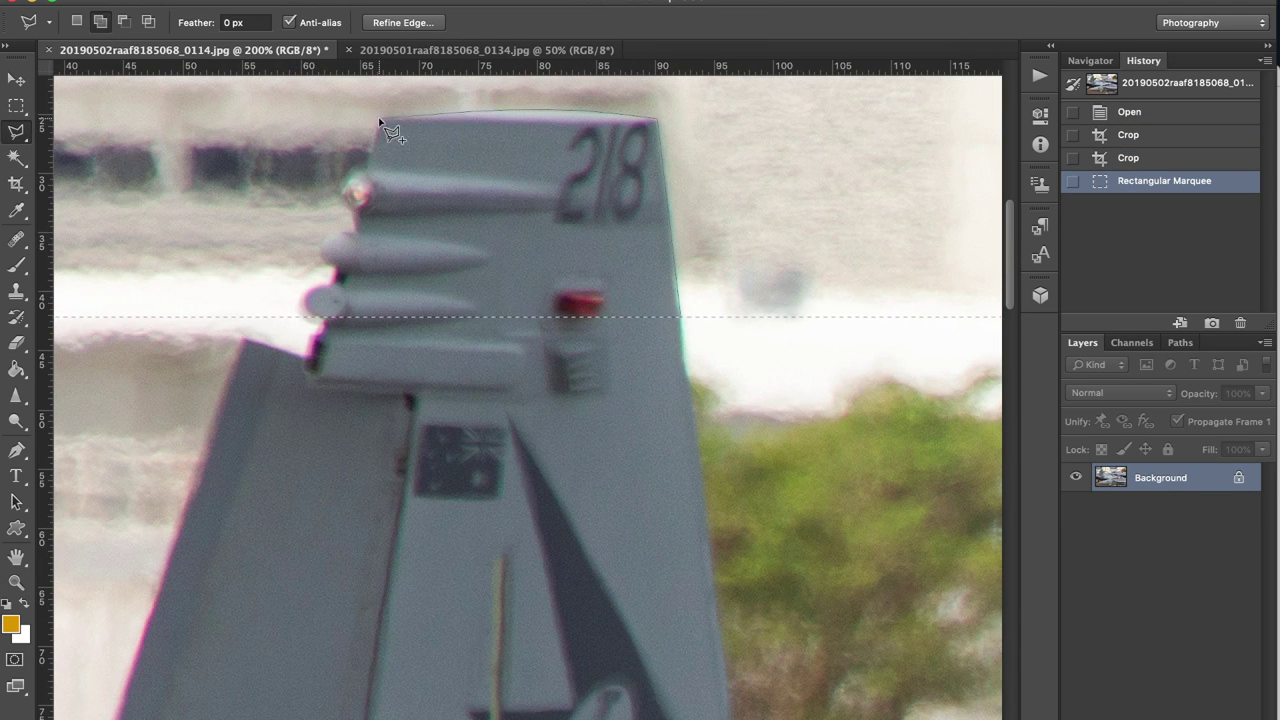
pyautogui.press('z')
pyautogui.click(293, 218)
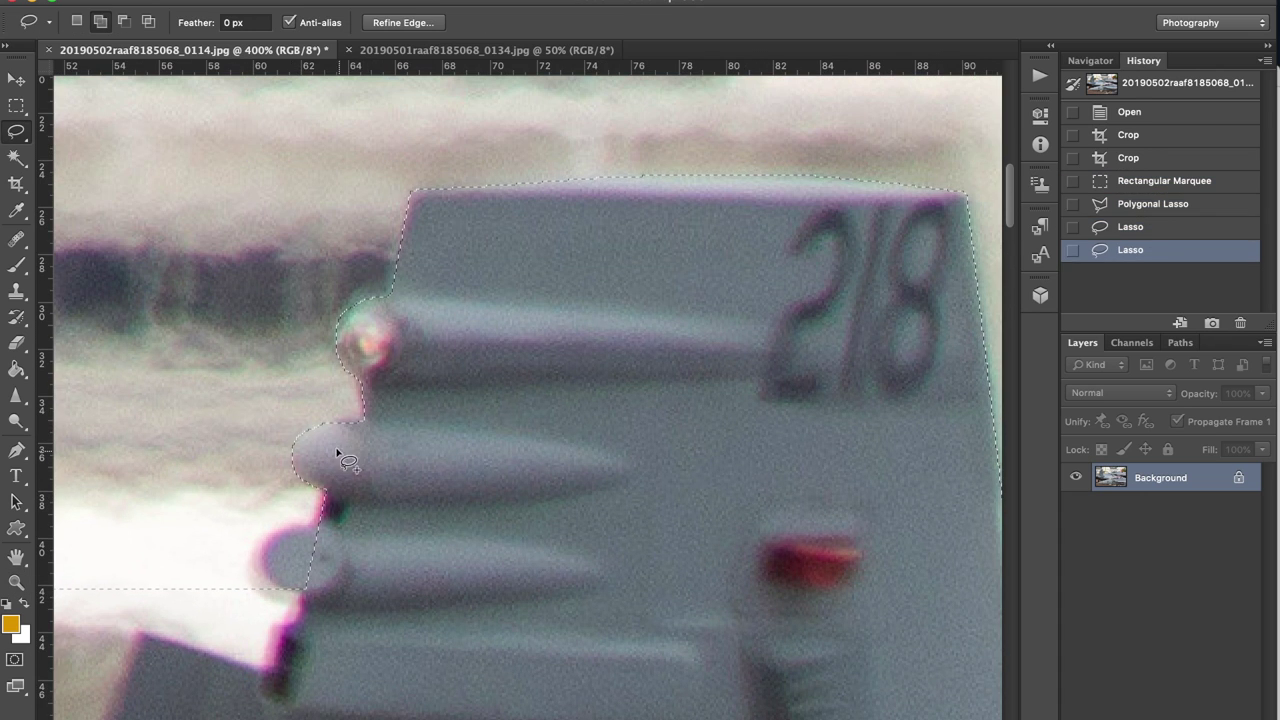
pyautogui.press('super+0')
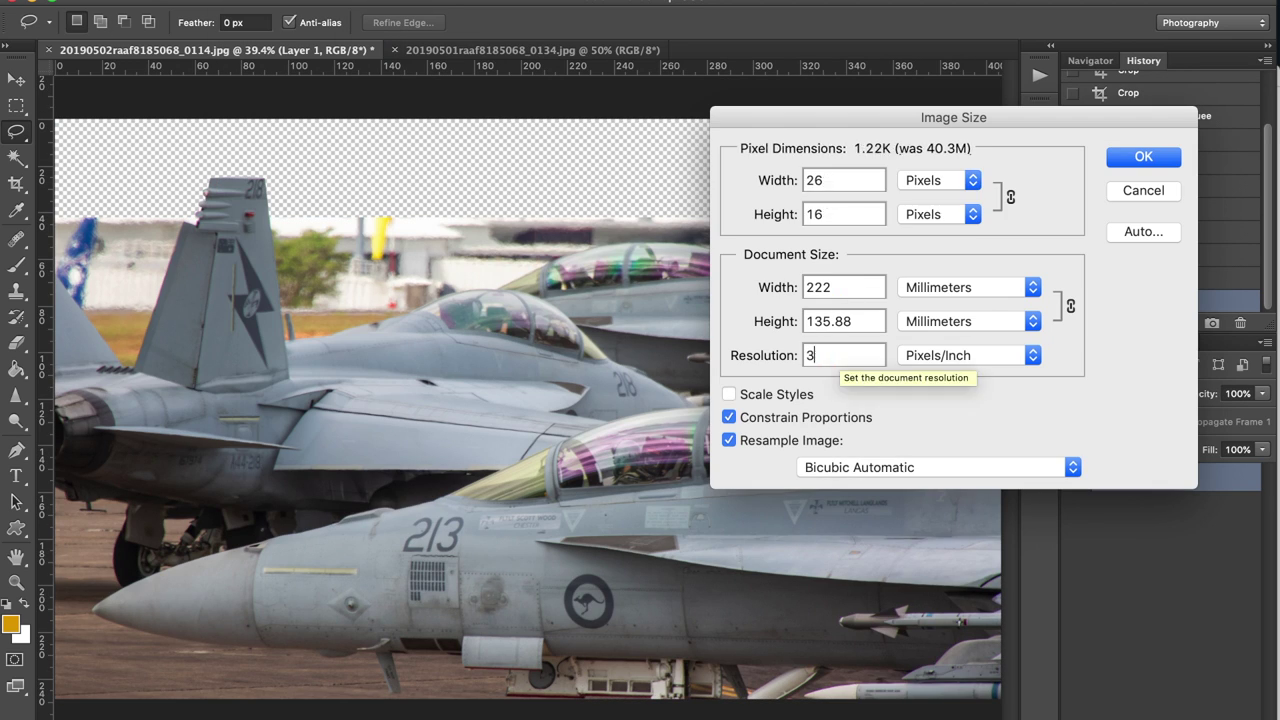
# Step: Resize the cutout image to 222 × 135.88 mm and save it as the Photoshop file Diamond Strike 4
pyautogui.press('Return')
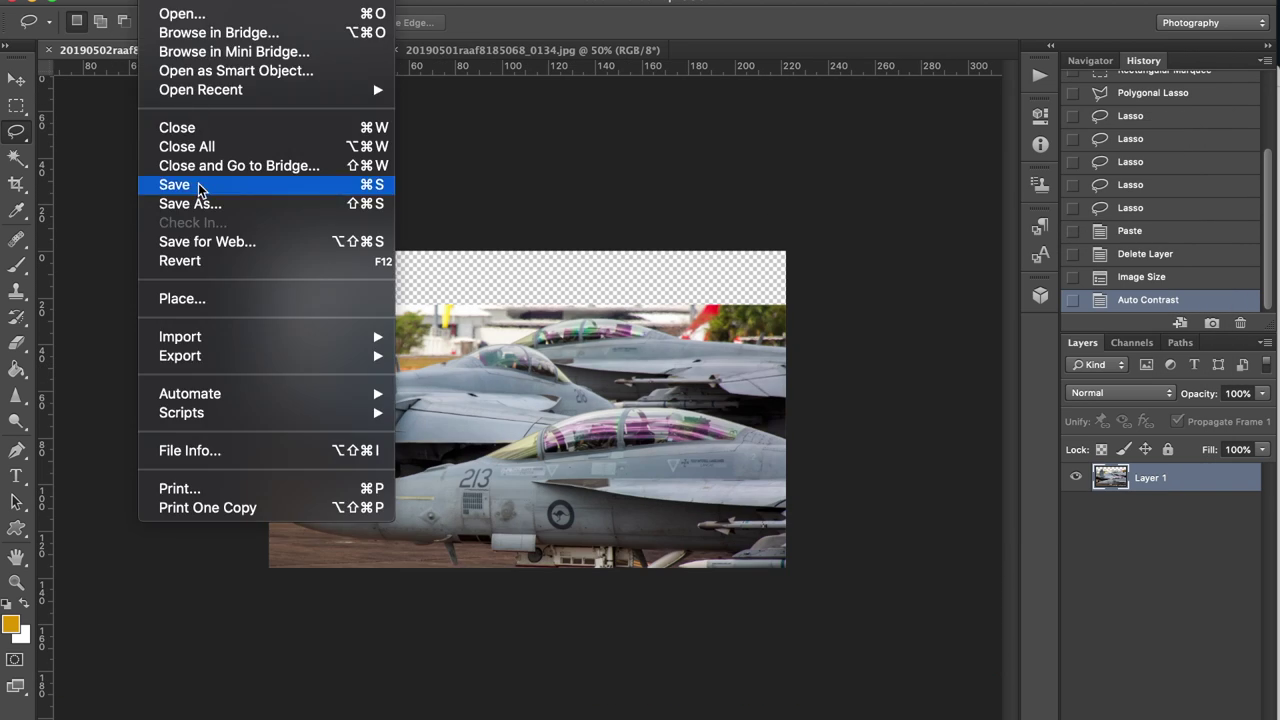
pyautogui.click(175, 182)
pyautogui.write('Diamo')
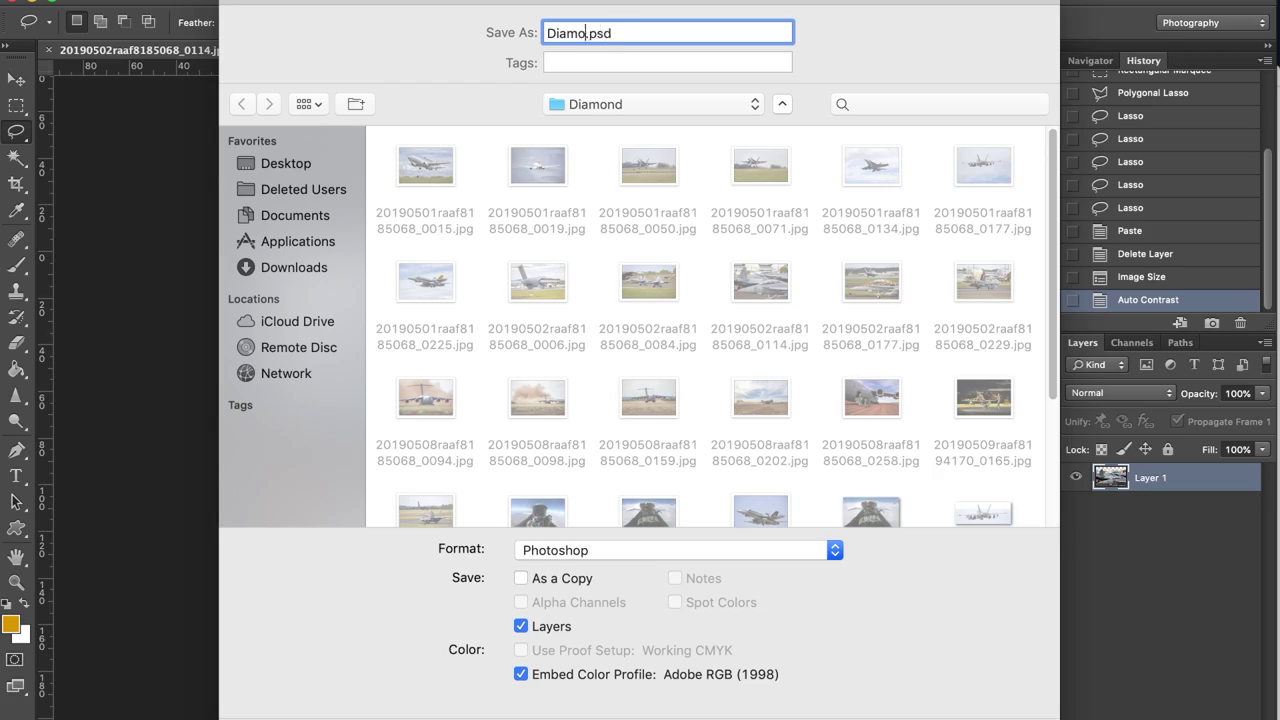
pyautogui.write('nd Strike 4')
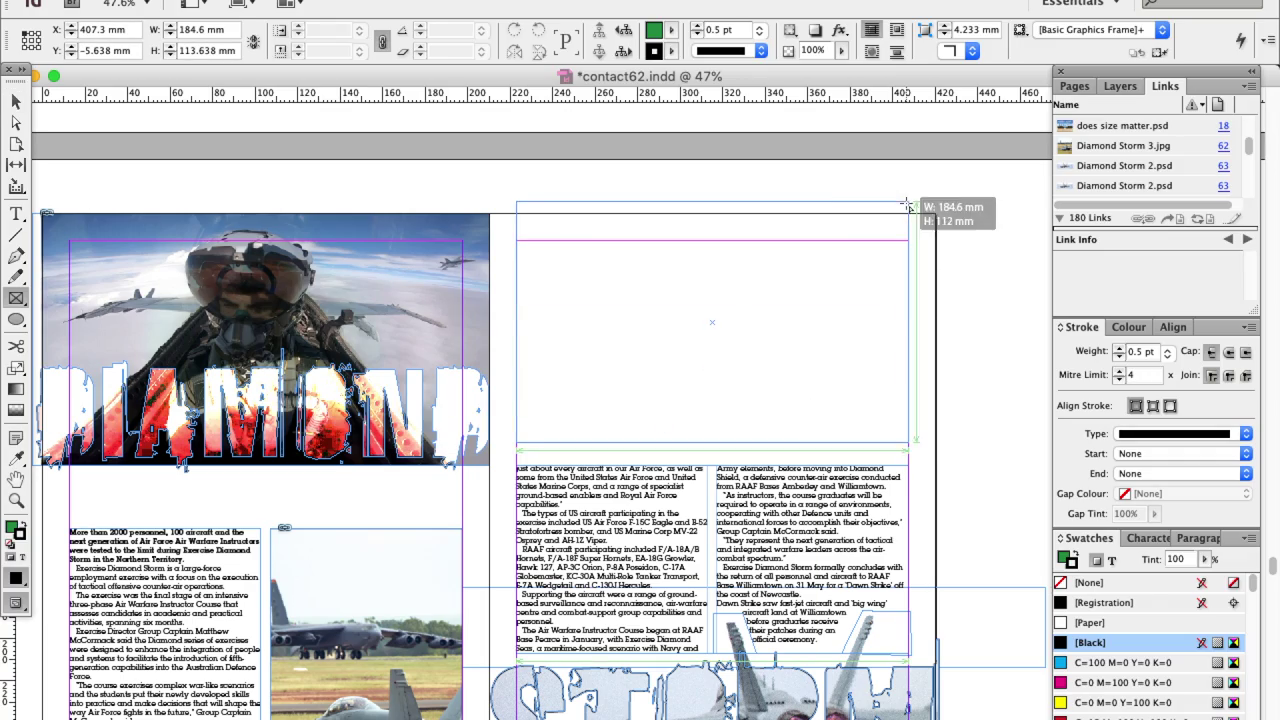
# Step: Place Diamond Strike 4.psd auto-fitted in a new InDesign frame, 184.6 × 113.638 mm, above the right-page text
pyautogui.moveTo(907, 205); pyautogui.dragTo(908, 202)
pyautogui.click(16, 102)
pyautogui.press('super+d')
pyautogui.scroll(-10, 757, 374)
pyautogui.doubleClick(703, 385)
pyautogui.click(1022, 31)
# Step: Check the cutout tail fin up close and nudge the jet photo's frame up slightly
pyautogui.click(16, 502)
pyautogui.moveTo(525, 197); pyautogui.dragTo(675, 282)
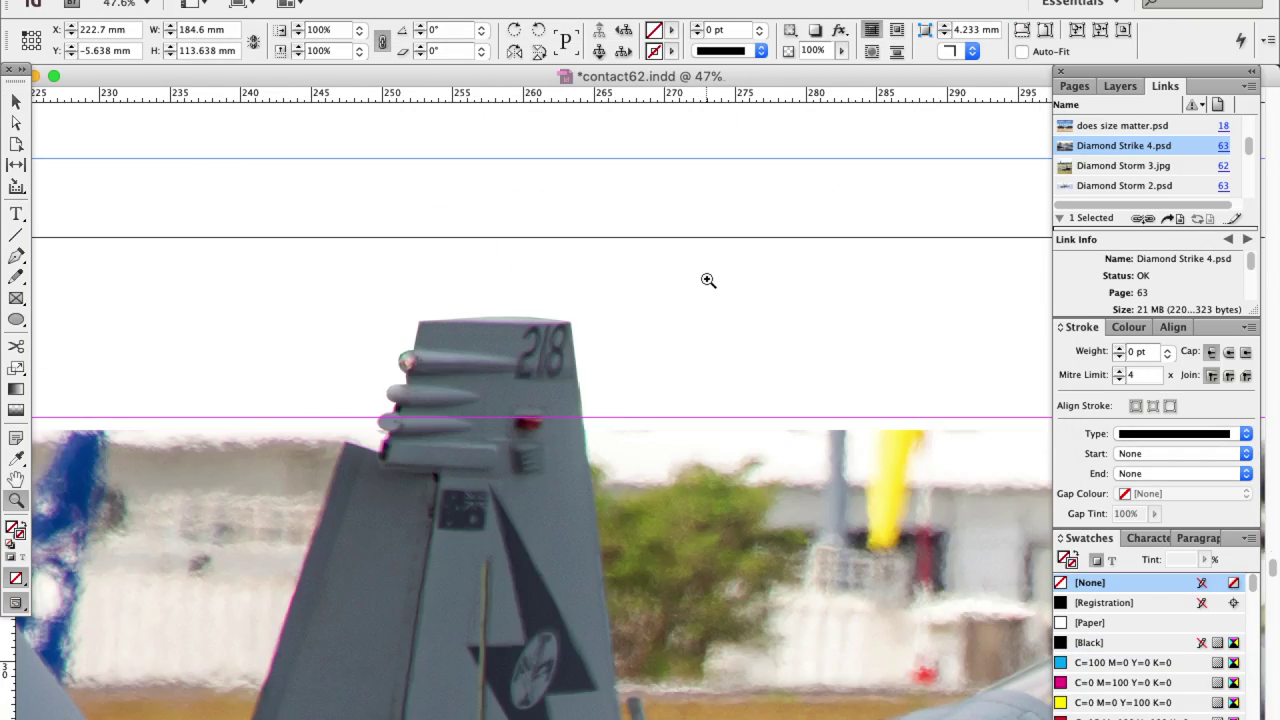
pyautogui.press('super+0')
pyautogui.click(16, 102)
pyautogui.click(897, 310)
pyautogui.click(774, 315)
pyautogui.press('Up')
pyautogui.press('Up')
pyautogui.click(1001, 254)
# Step: Draw a 184.6 × 94.4 mm rectangular frame over the jet photo, starting just at the right-hand page's upper margin
pyautogui.click(16, 298)
pyautogui.moveTo(444, 337)
pyautogui.mouseDown()
pyautogui.moveTo(806, 134)
pyautogui.moveTo(852, 150)
pyautogui.mouseUp()
pyautogui.moveTo(695, 373); pyautogui.dragTo(695, 366)
pyautogui.click(98, 130)
pyautogui.press('Up')
pyautogui.click(663, 409)
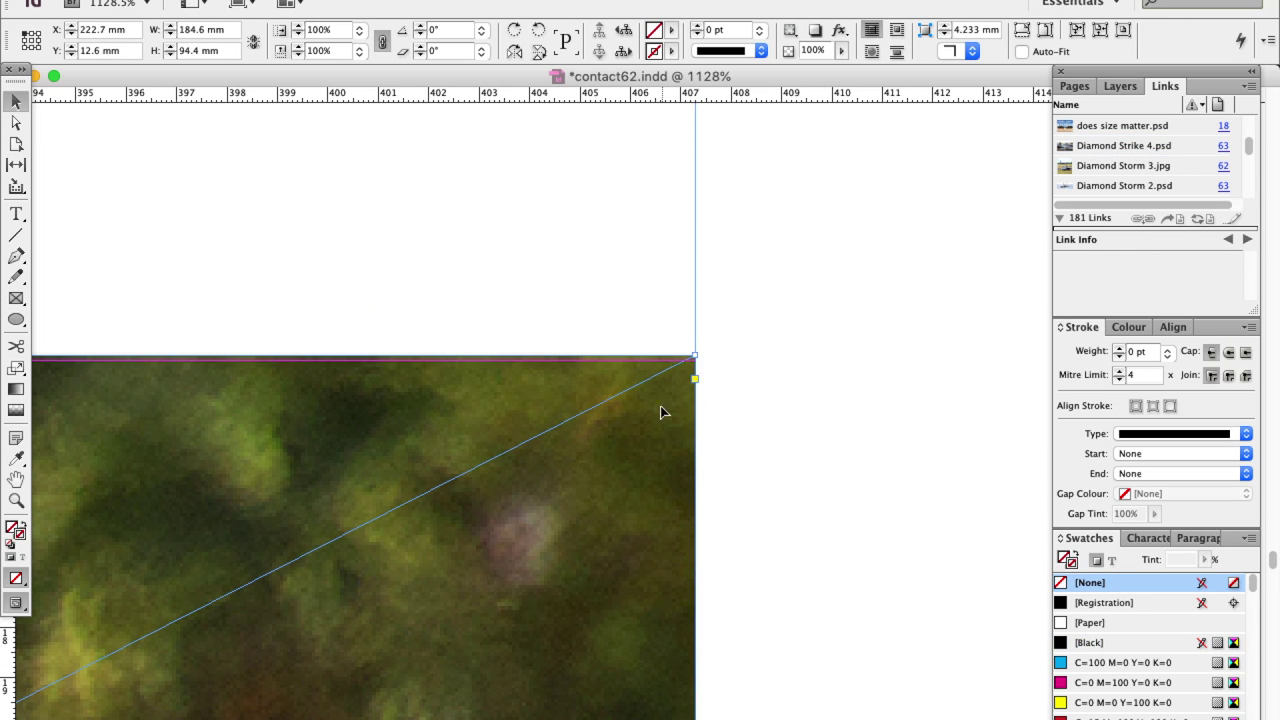
# Step: Give the rectangle a thin black stroke, send it behind the jet photo, and preview the resulting border
pyautogui.click(1119, 348)
pyautogui.click(336, 1)
pyautogui.click(600, 93)
pyautogui.click(16, 123)
pyautogui.click(130, 480)
pyautogui.click(16, 603)
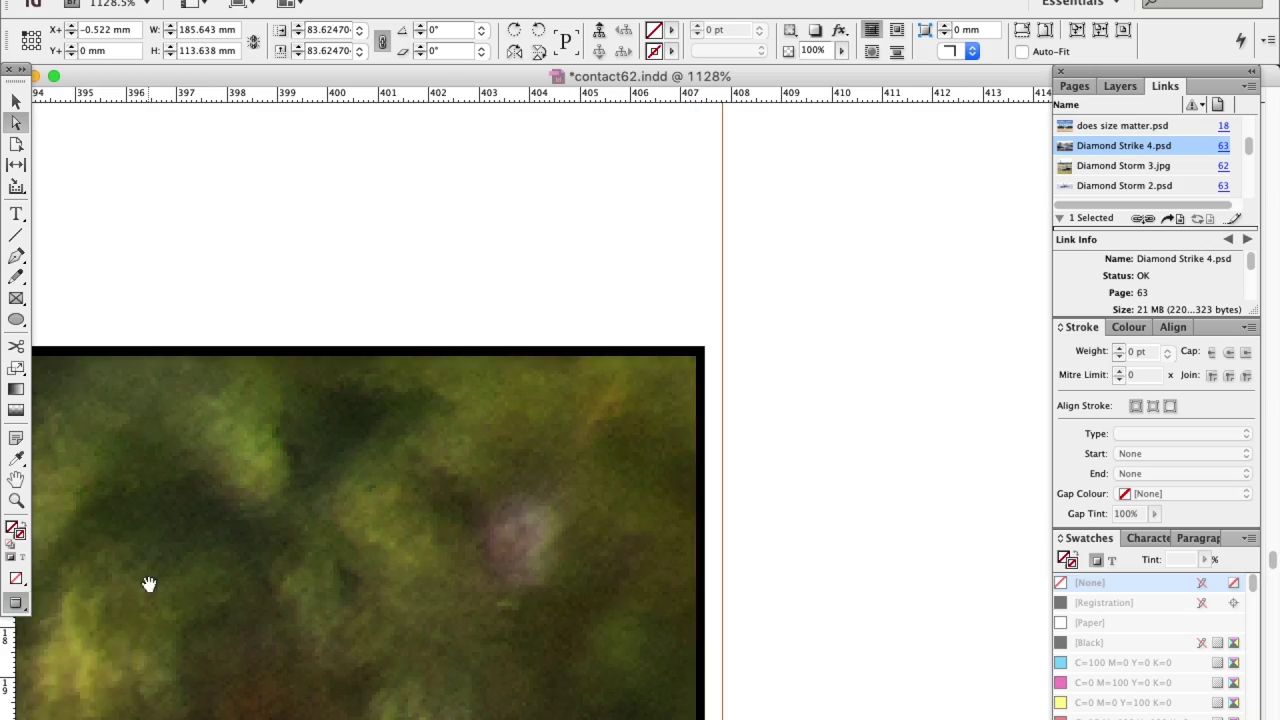
# Step: Clear the selection, return to a view of the whole spread, and save the document
pyautogui.hscroll(-20, 633, 360)
pyautogui.scroll(-4, 650, 400)
pyautogui.press('super+minus')
pyautogui.press('super+minus')
pyautogui.press('super+minus')
pyautogui.press('super+minus')
pyautogui.press('super+minus')
pyautogui.press('super+minus')
pyautogui.press('super+shift+a')
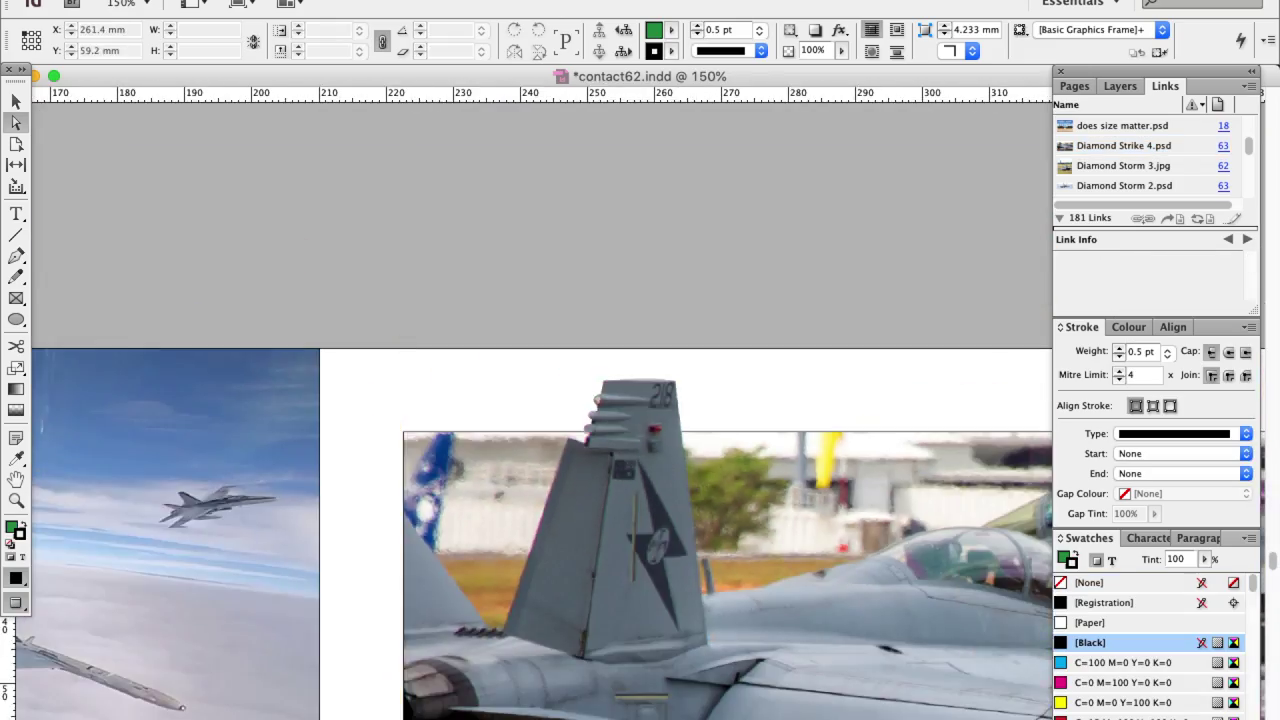
pyautogui.press('super+minus')
pyautogui.press('super+minus')
pyautogui.press('super+minus')
pyautogui.press('super+minus')
pyautogui.press('super+minus')
pyautogui.click(16, 102)
pyautogui.scroll(-5, 640, 480)
pyautogui.press('super+0')
pyautogui.hscroll(-5, 560, 414)
pyautogui.press('super+s')
# Step: Copy the phrase "Air Warfare Instructors" from the article's bold opening paragraph
pyautogui.click(16, 500)
pyautogui.moveTo(126, 414); pyautogui.dragTo(384, 602)
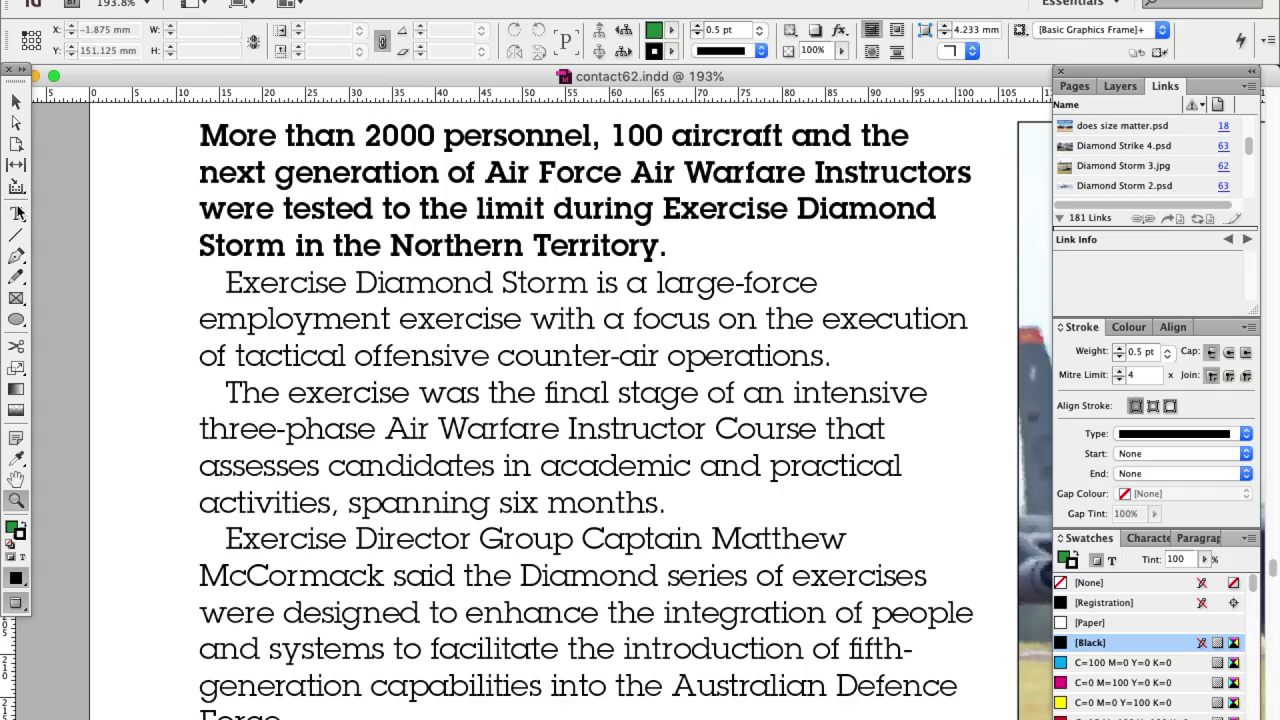
pyautogui.click(16, 214)
pyautogui.moveTo(631, 171); pyautogui.dragTo(972, 171)
pyautogui.press('super+c')
# Step: Draw a 184.688 × 18.5 mm text frame above the opening paragraph, aligned with the text column's left edge and the photo's right edge
pyautogui.press('super+minus')
pyautogui.press('super+minus')
pyautogui.press('super+minus')
pyautogui.hscroll(5, 778, 273)
pyautogui.moveTo(60, 206); pyautogui.dragTo(923, 289)
pyautogui.click(16, 102)
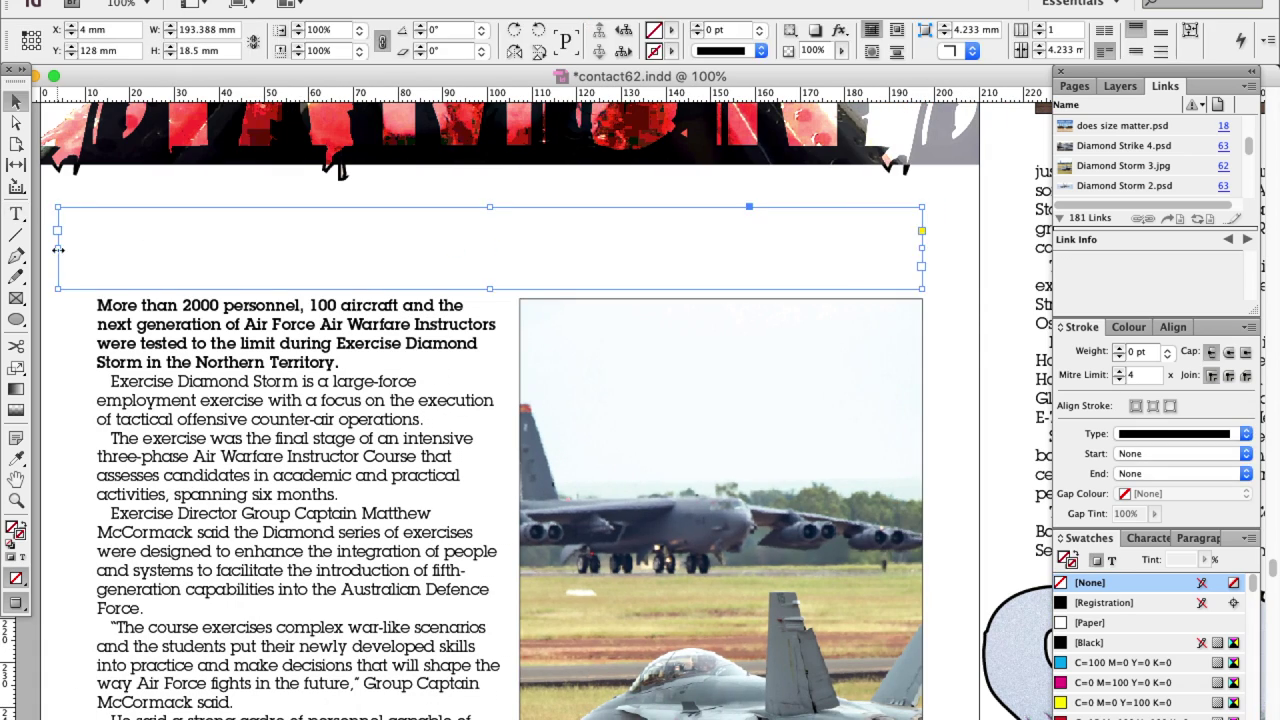
pyautogui.moveTo(59, 247); pyautogui.dragTo(97, 247)
# Step: Fill the new frame with the subheading "Air Warfare Instructors' Course" in ITC Lubalin Graph Demi
pyautogui.doubleClick(145, 240)
pyautogui.press('super+v')
pyautogui.press('super+a')
pyautogui.click(28, 30)
pyautogui.click(28, 51)
pyautogui.click(126, 215)
pyautogui.click(28, 30)
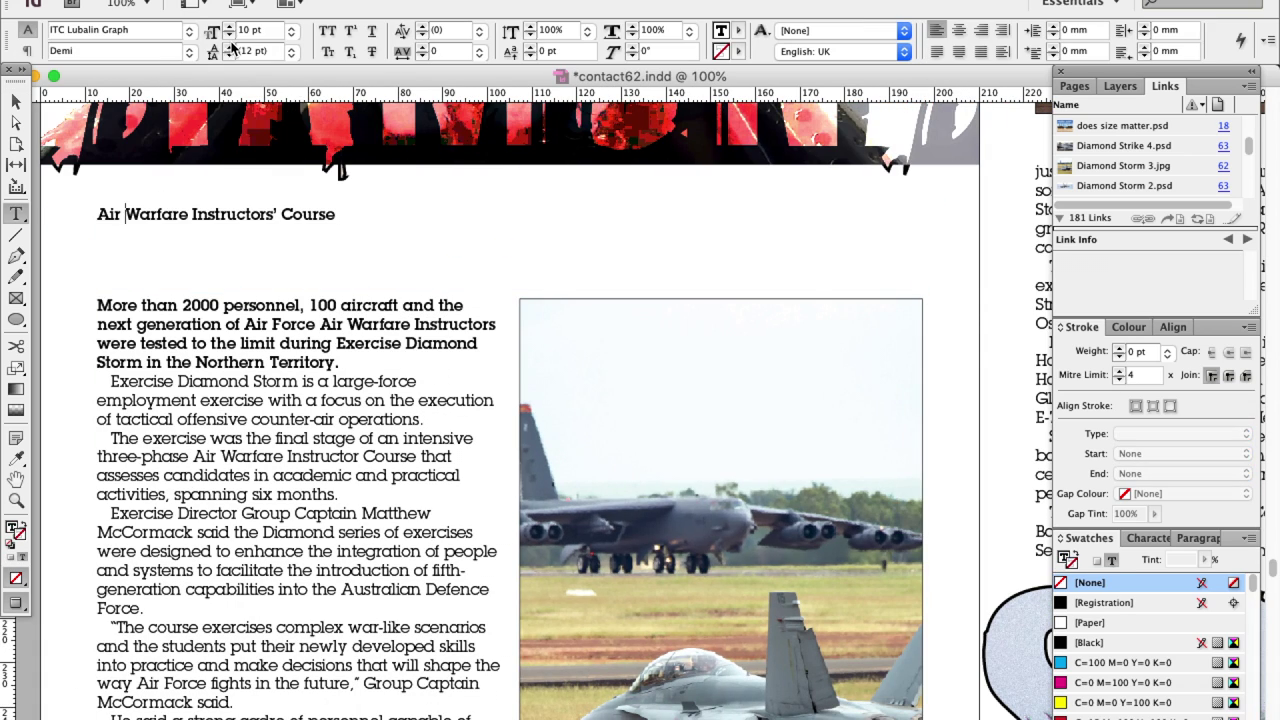
# Step: Set the subheading to 28 pt all caps with Metrics kerning and justify all lines across the frame
pyautogui.press('super+shift+period')
pyautogui.press('super+shift+period')
pyautogui.press('super+shift+period')
pyautogui.press('super+shift+period')
pyautogui.press('super+shift+period')
pyautogui.press('super+shift+period')
pyautogui.press('super+shift+period')
pyautogui.press('super+shift+period')
pyautogui.press('super+shift+period')
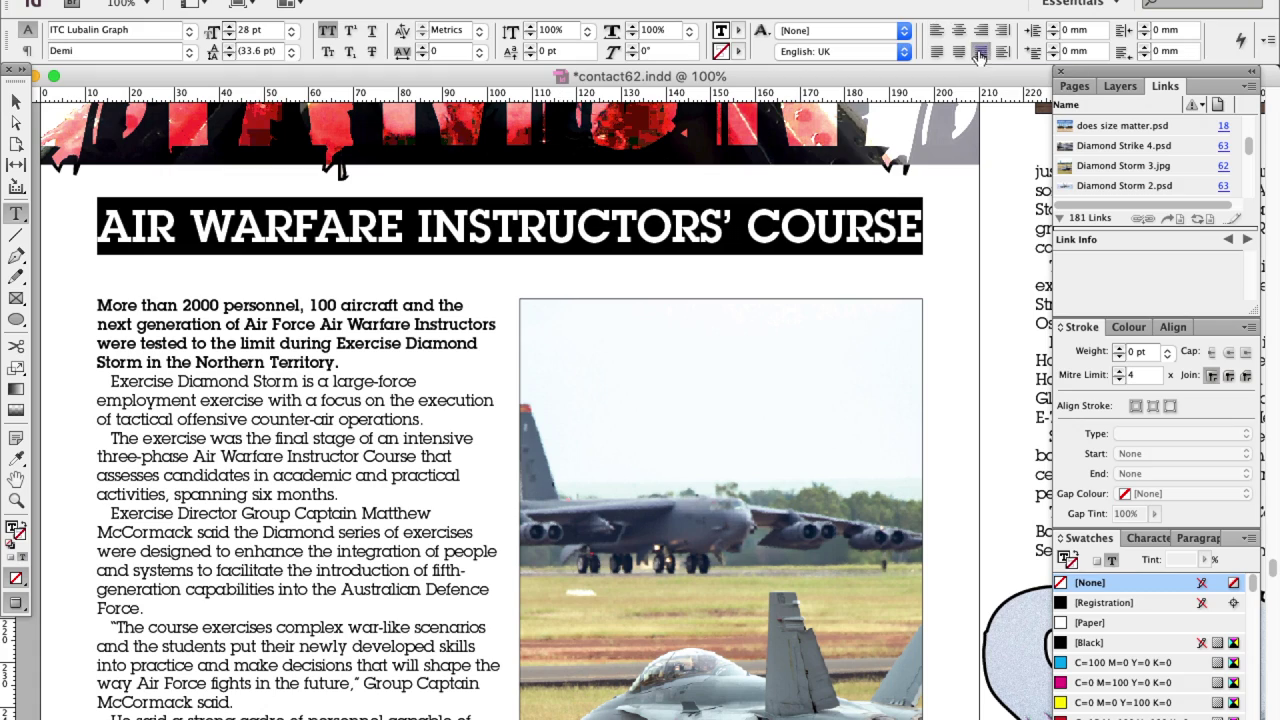
pyautogui.press('Escape')
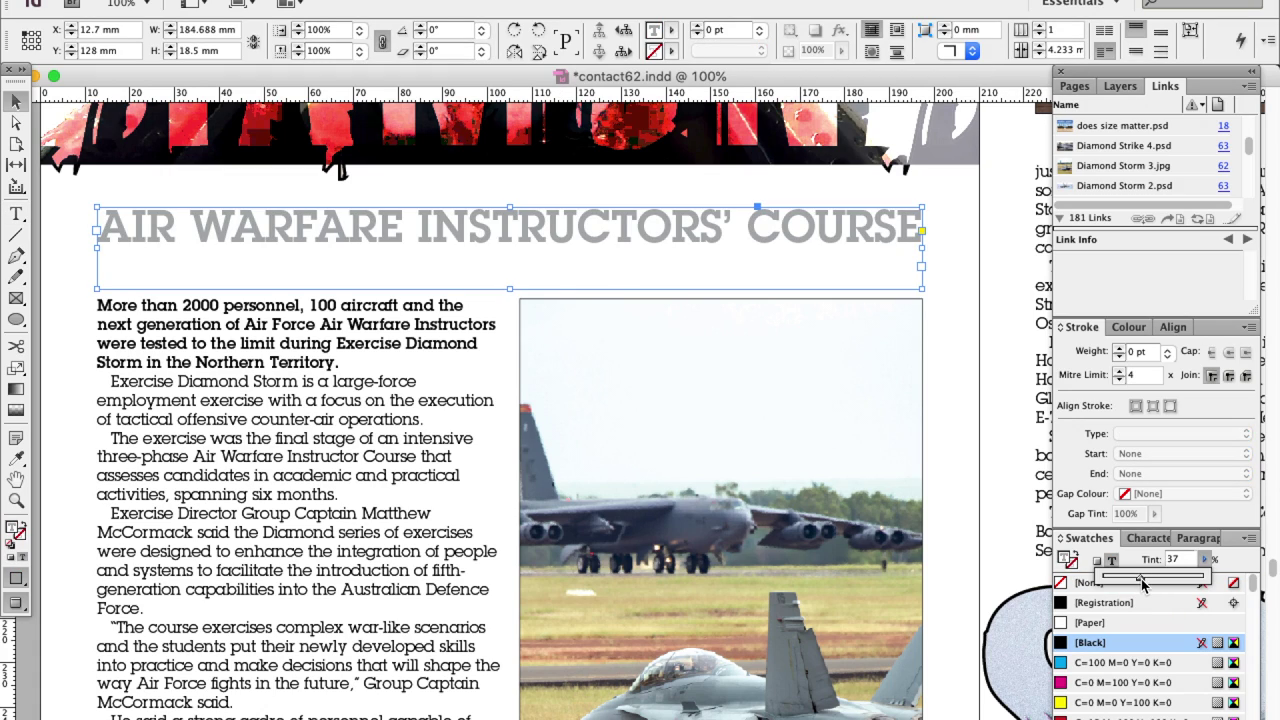
# Step: Colour the subheading with a grey tint of black, deselect it, and view the whole spread
pyautogui.moveTo(1143, 585); pyautogui.dragTo(1146, 585)
pyautogui.press('super+0')
pyautogui.press('super+shift+a')
pyautogui.hscroll(5, 540, 400)
# Step: Switch to the Defence image library in Safari and read the caption and file information for photo 20190501raaf8185068_0177
pyautogui.click(225, 405)
pyautogui.press('Down')
pyautogui.press('Down')
pyautogui.press('Down')
pyautogui.press('Down')
pyautogui.press('Down')
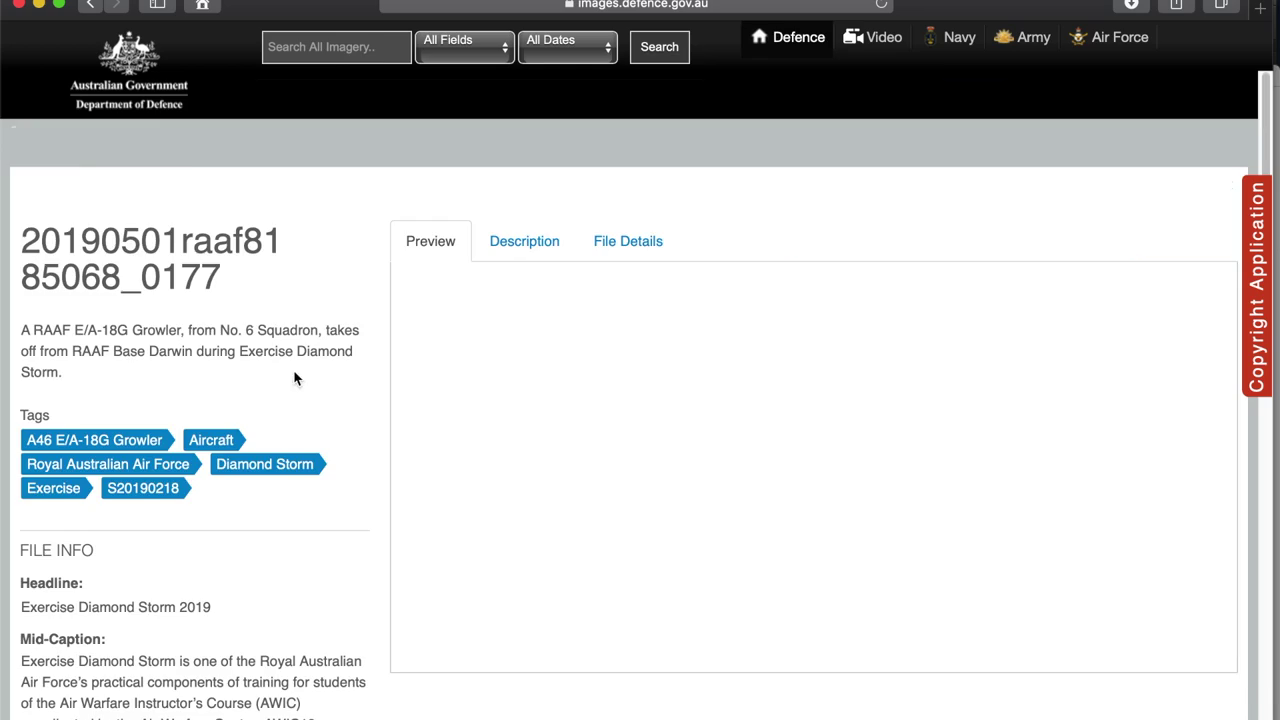
pyautogui.scroll(-5, 294, 374)
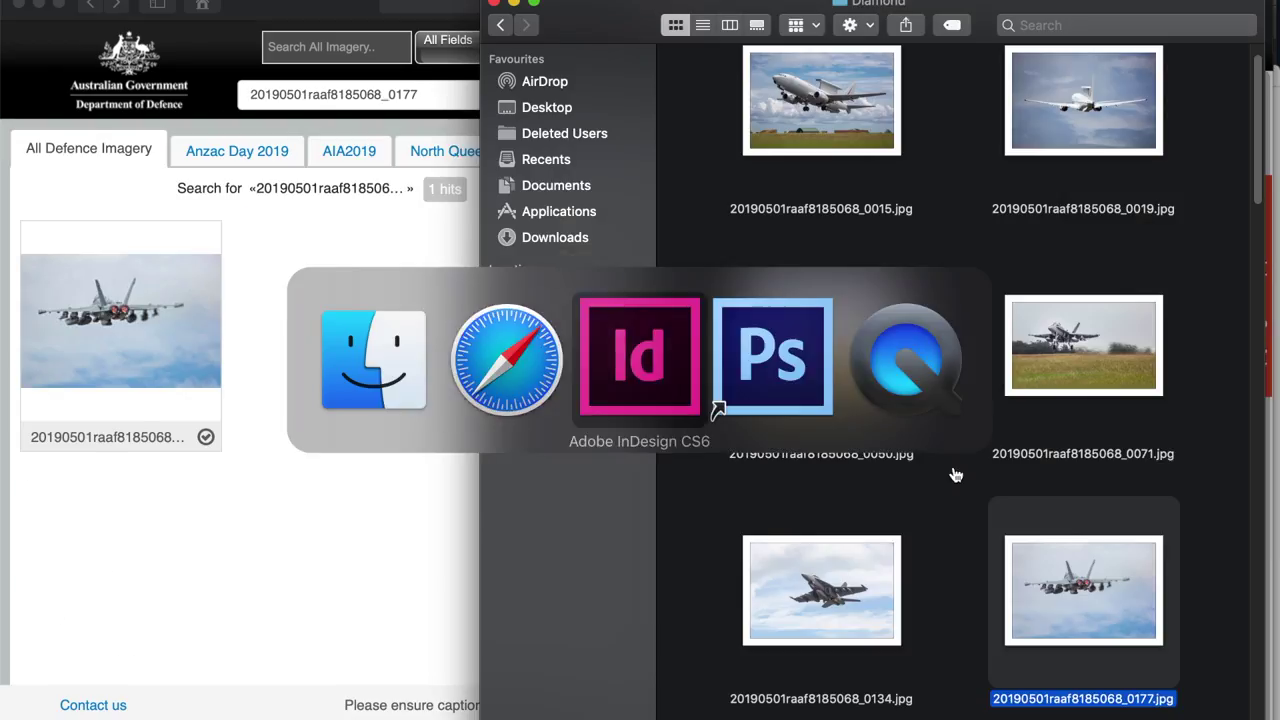
# Step: Search the Defence image library for 20190502raaf8185068_0114 and check the photo's details
pyautogui.press('super+Tab')
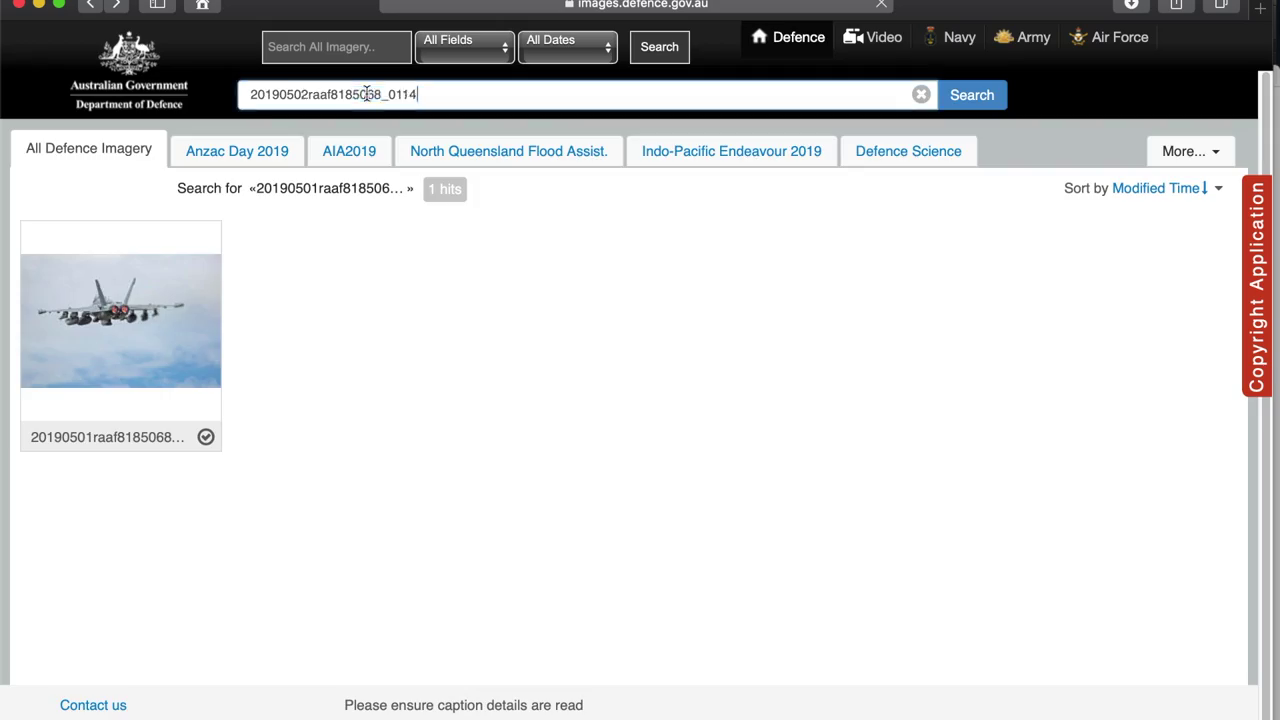
pyautogui.press('Return')
pyautogui.moveTo(139, 331)
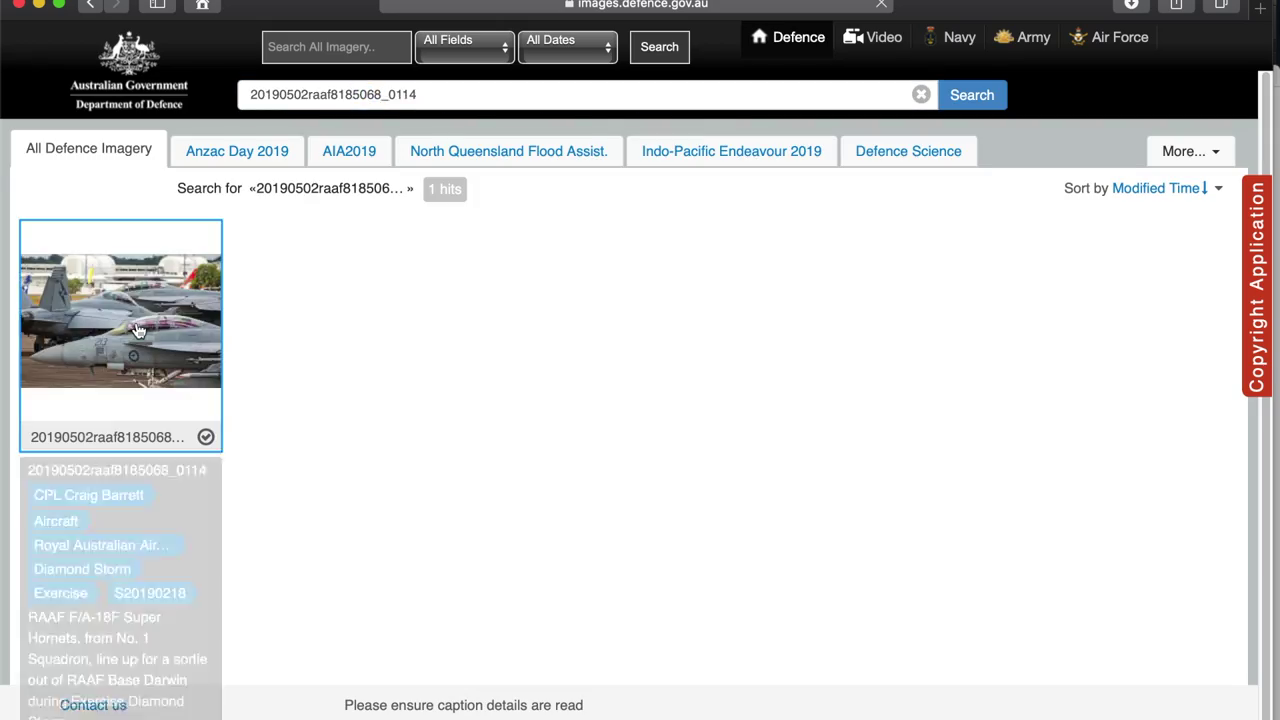
# Step: Locate the B-52 photo's file name in the Diamond folder and search the image library for 20190510raaf8185068_0354
pyautogui.press('super+Tab')
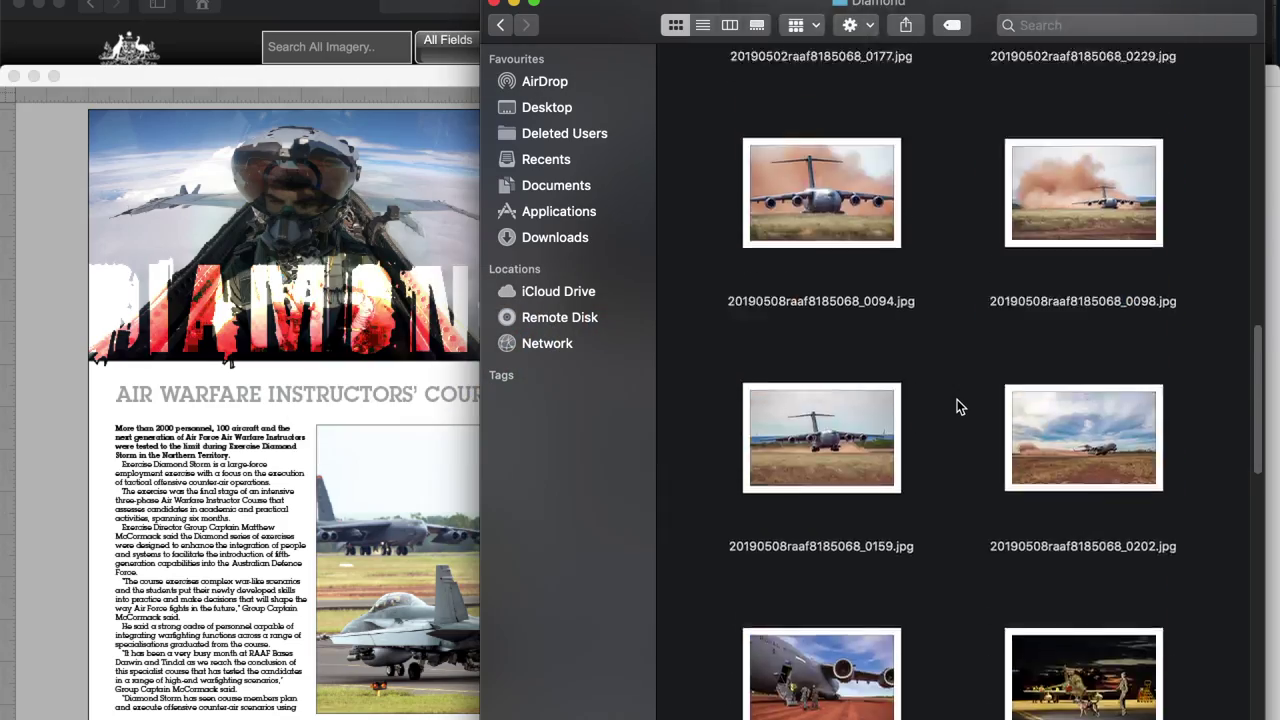
pyautogui.scroll(-10, 957, 399)
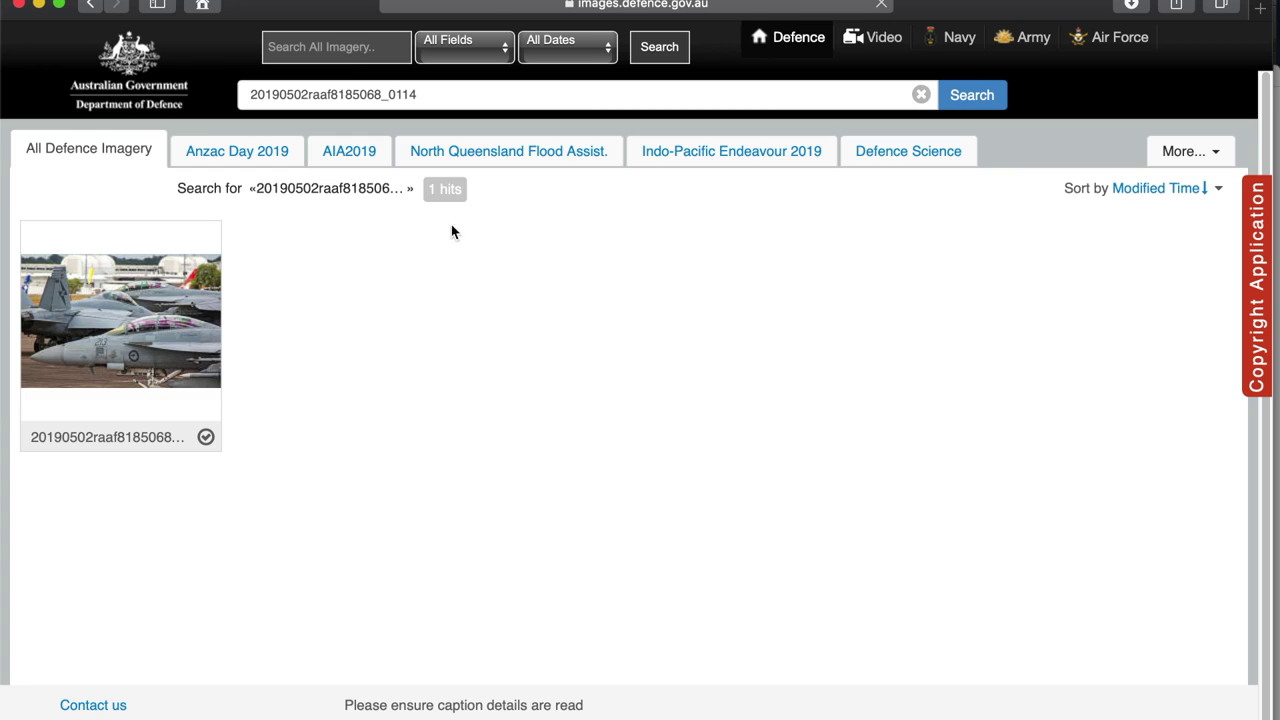
pyautogui.write('20190510raaf8185068_0354')
pyautogui.press('Return')
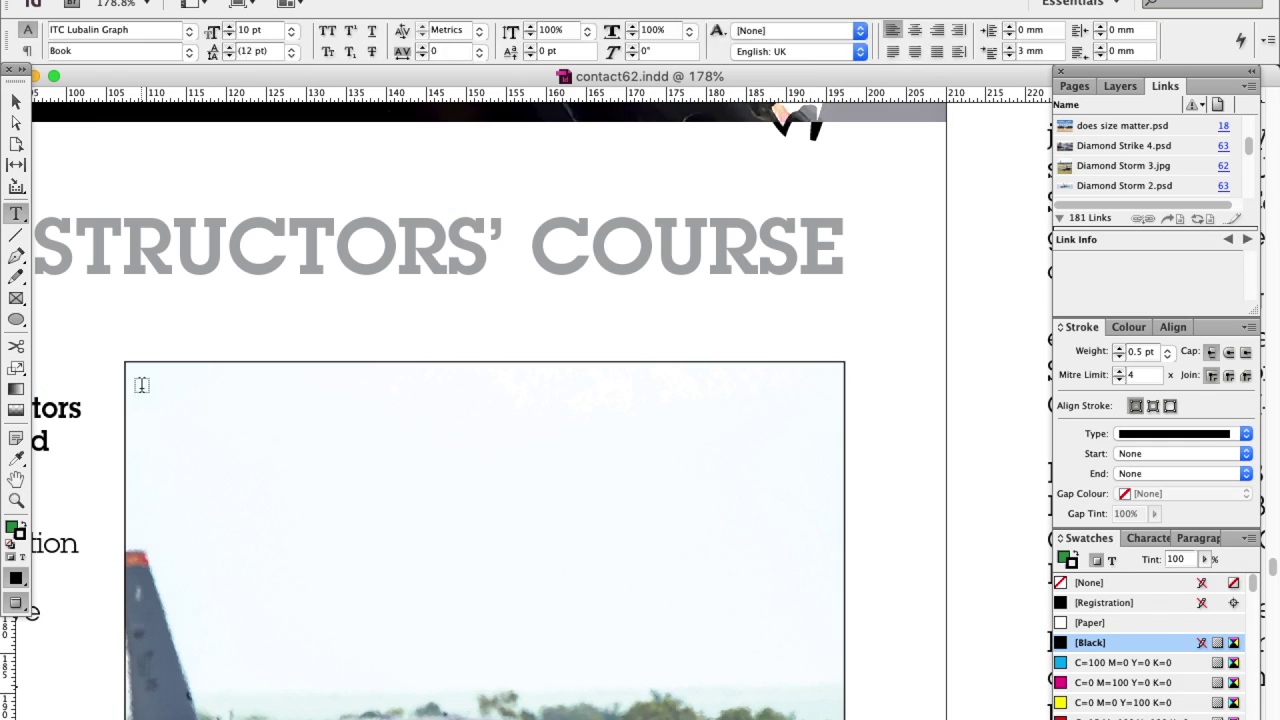
# Step: Add a photographer credit over the B-52 photo's sky in an 85 × 7.4 mm text frame, in black italics aligned right
pyautogui.write('Photos by Corporal')
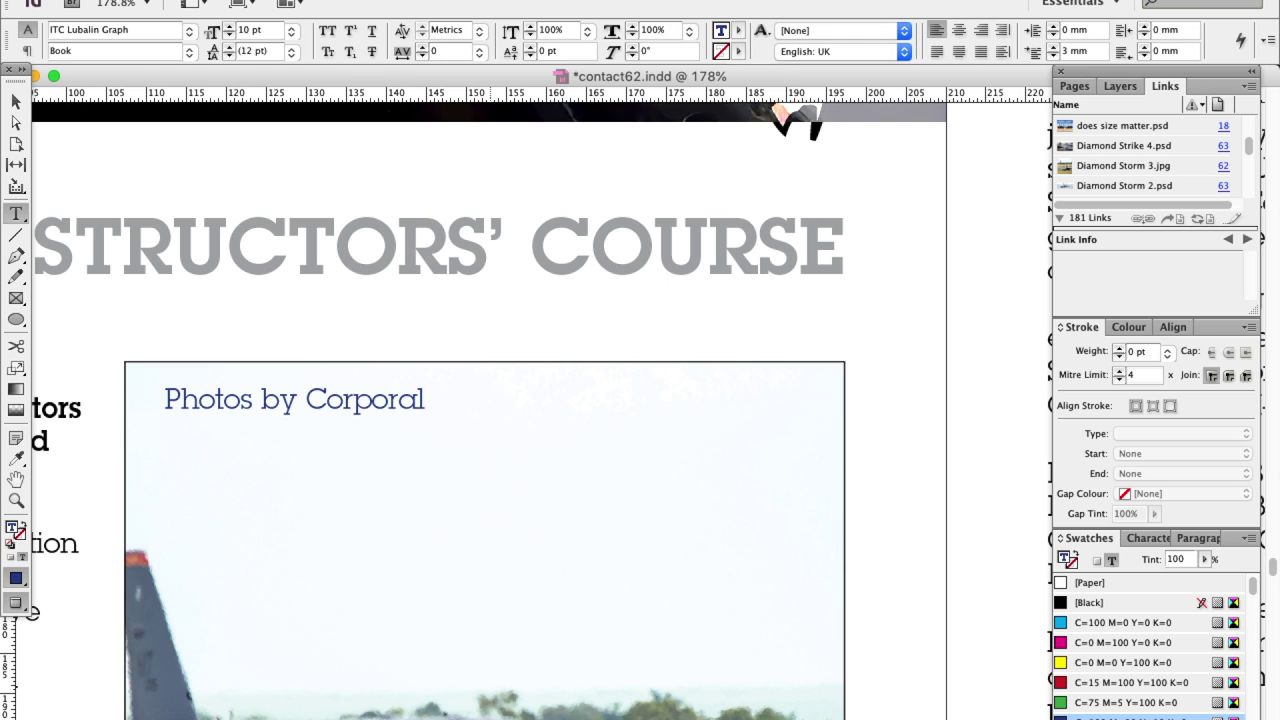
pyautogui.press('Escape')
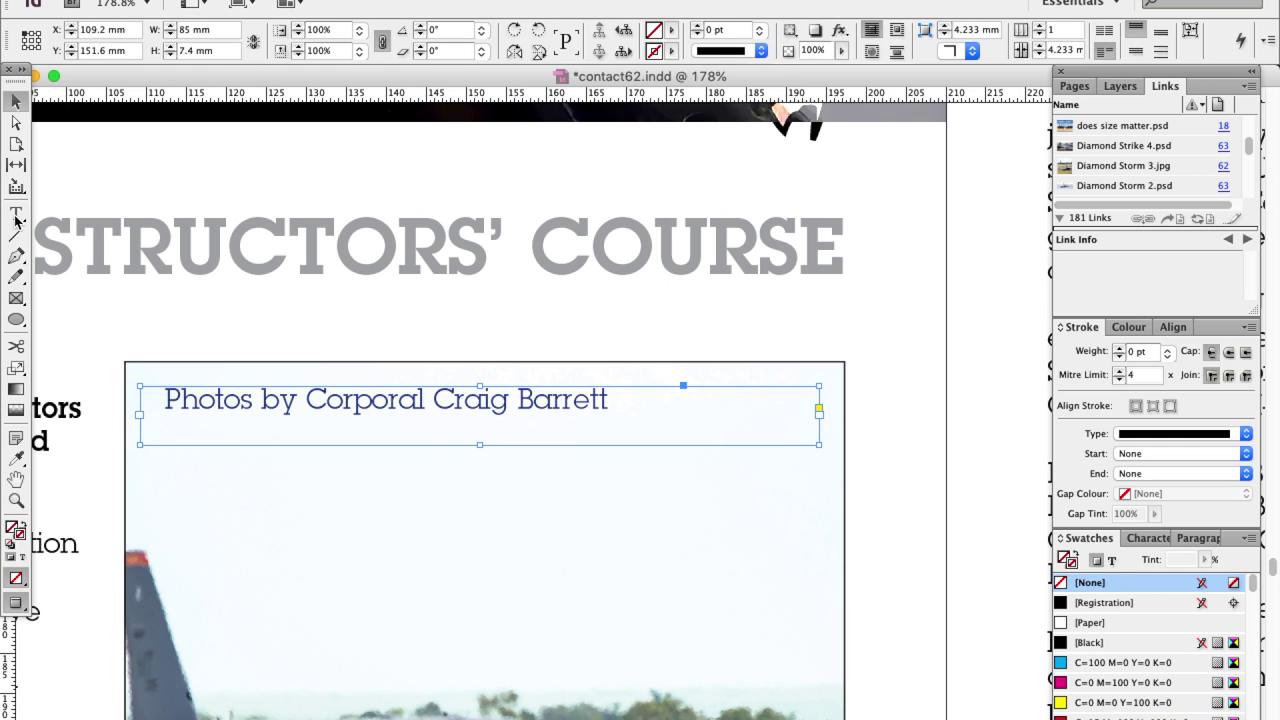
pyautogui.click(16, 214)
pyautogui.press('super+a')
pyautogui.press('super+shift+r')
pyautogui.press('Escape')
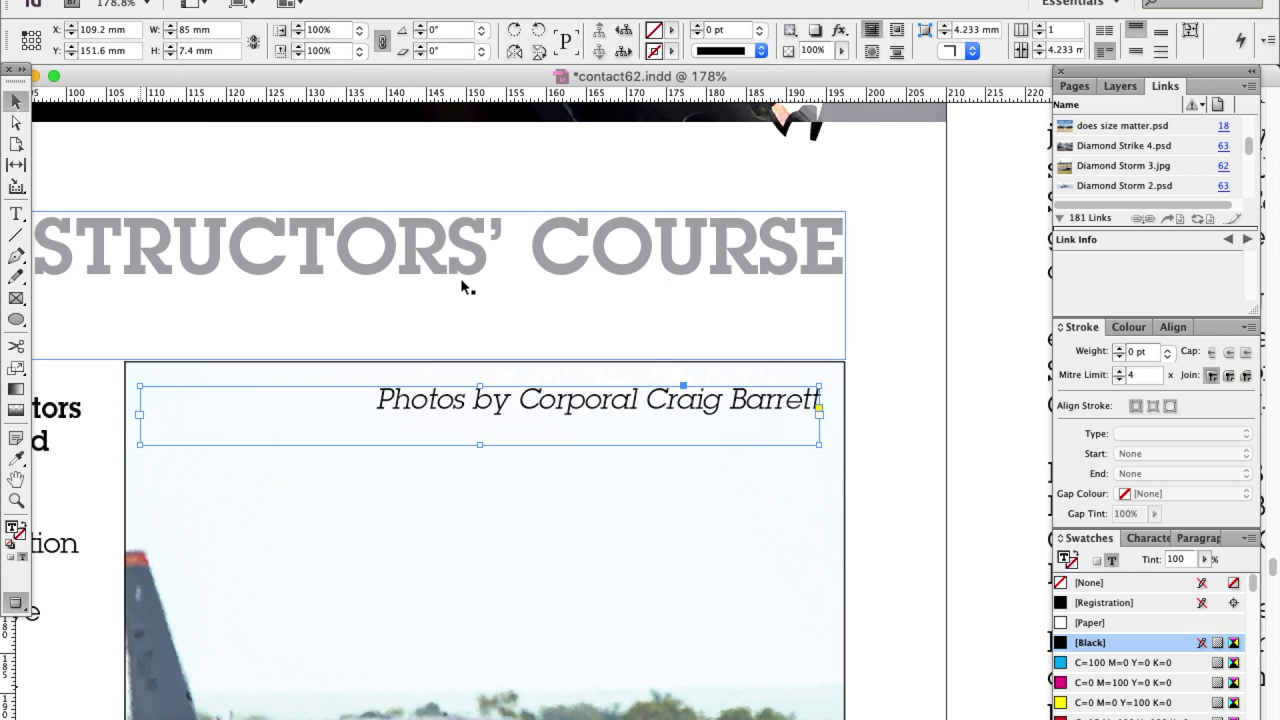
# Step: Move to the following blank spread and open 20190508raaf8185068_0094.jpg from the Diamond folder in Photoshop
pyautogui.click(997, 426)
pyautogui.press('super+alt+0')
pyautogui.scroll(-10, 1012, 498)
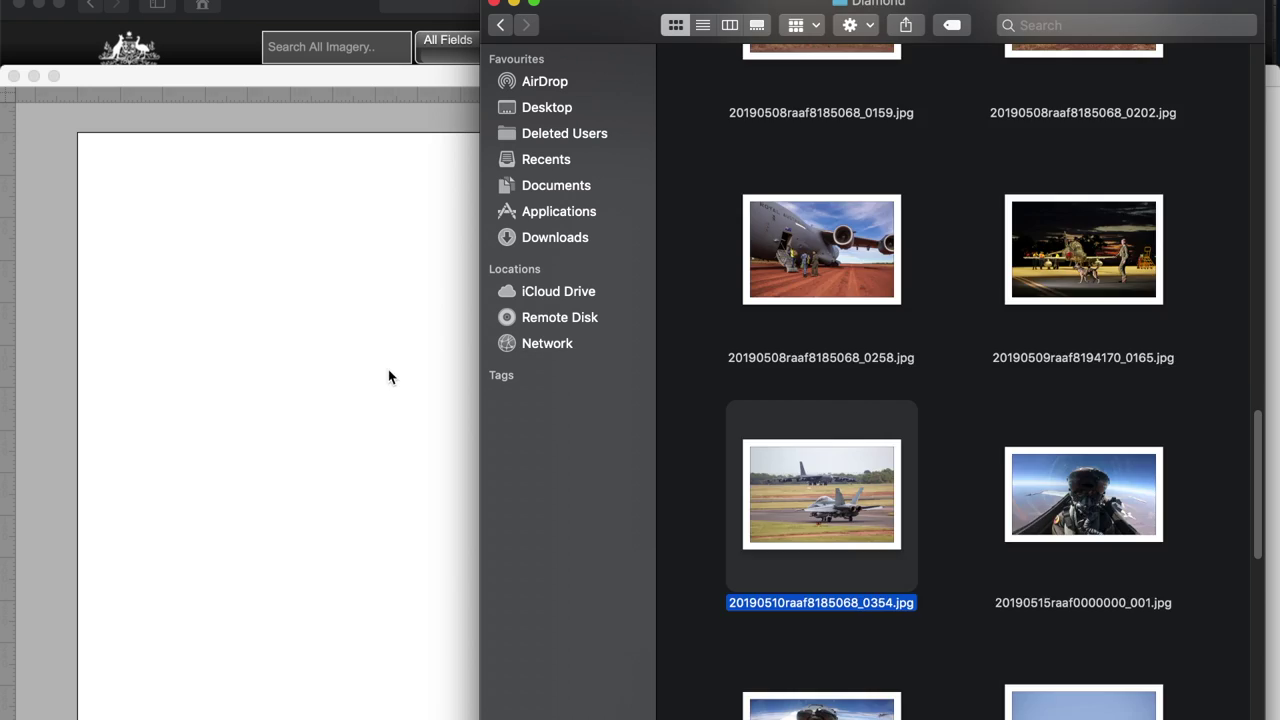
pyautogui.scroll(-5, 939, 427)
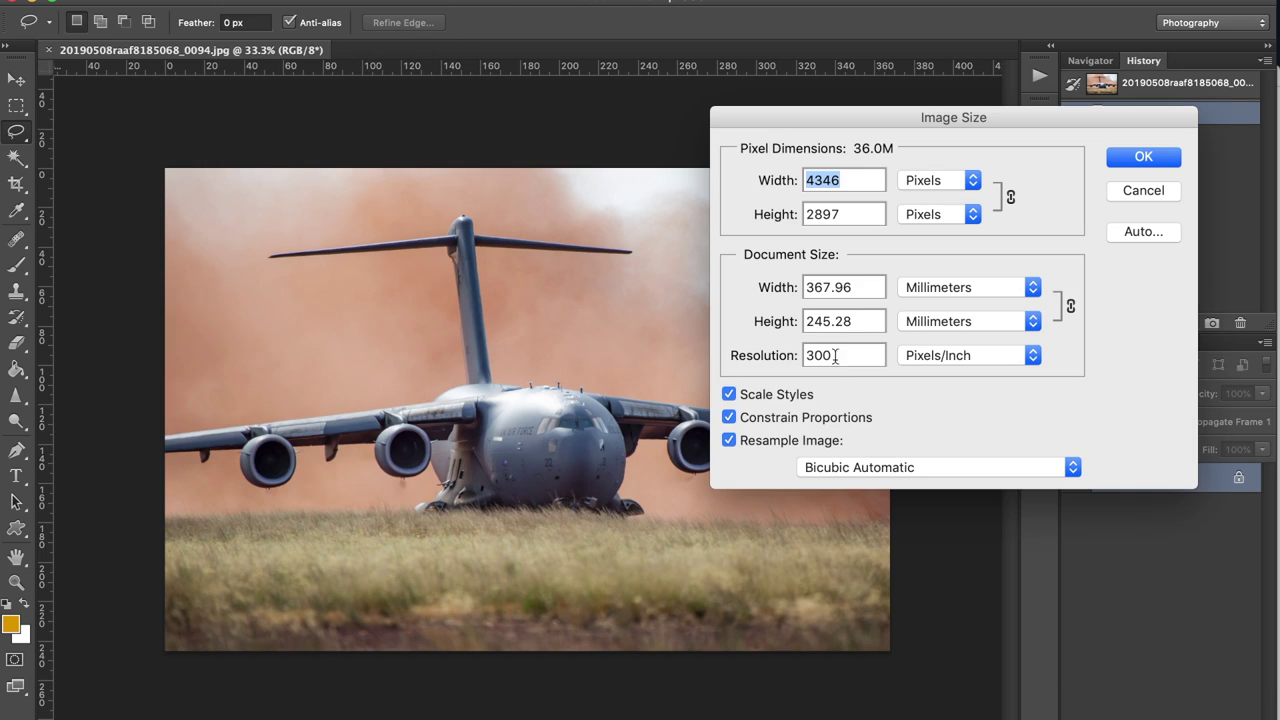
# Step: Turn off resampling and set the C-17 photo's document height to 299 mm
pyautogui.click(729, 440)
pyautogui.doubleClick(845, 321)
pyautogui.write('2')
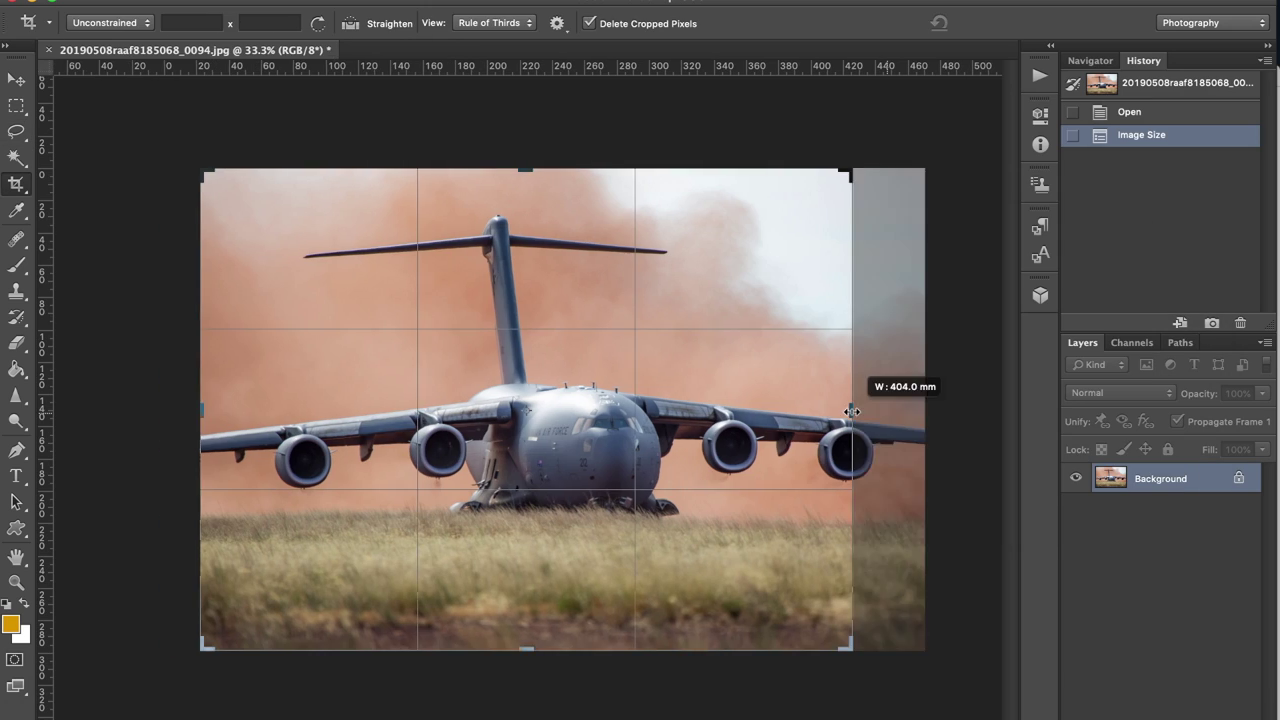
# Step: Crop the C-17 photo to about 255 mm wide, keeping its full height, and trim the right side further with Canvas Size
pyautogui.press('Return')
pyautogui.click(300, 166)
pyautogui.press('Return')
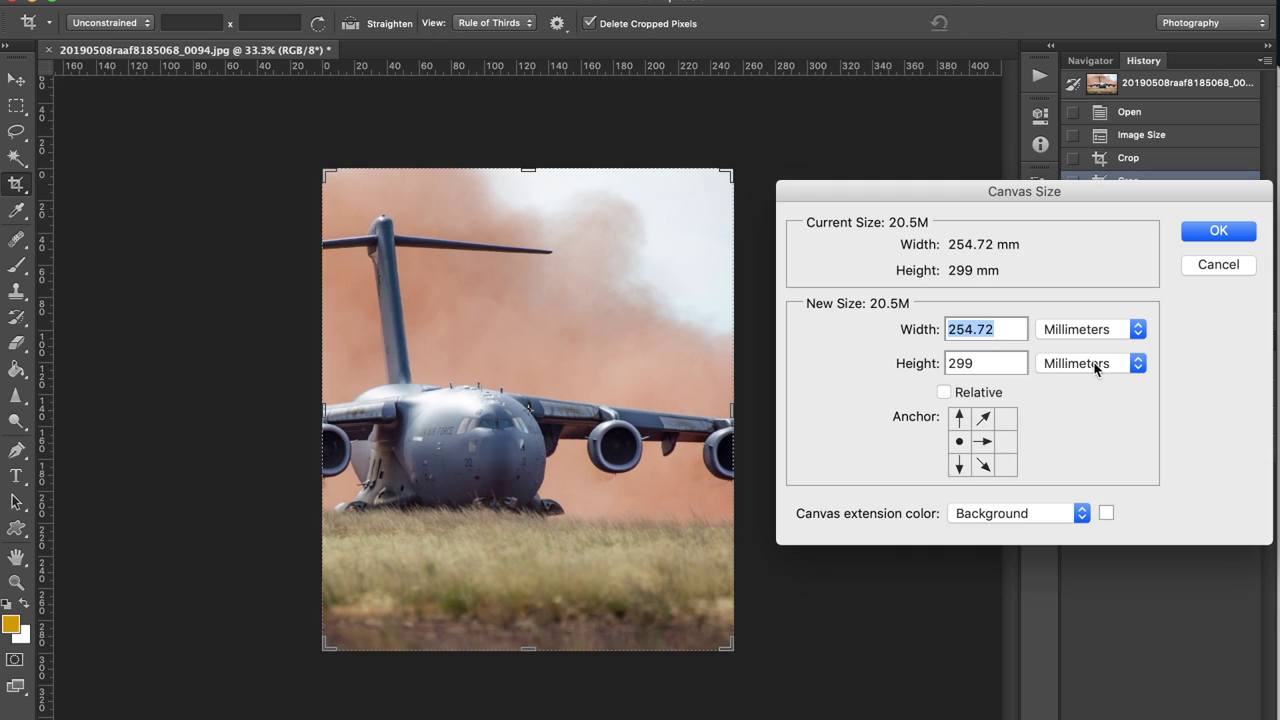
pyautogui.press('Return')
# Step: Save the cropped photo as Diamond Storm 5.jpg and apply Auto Contrast
pyautogui.press('super+shift+s')
pyautogui.press('Return')
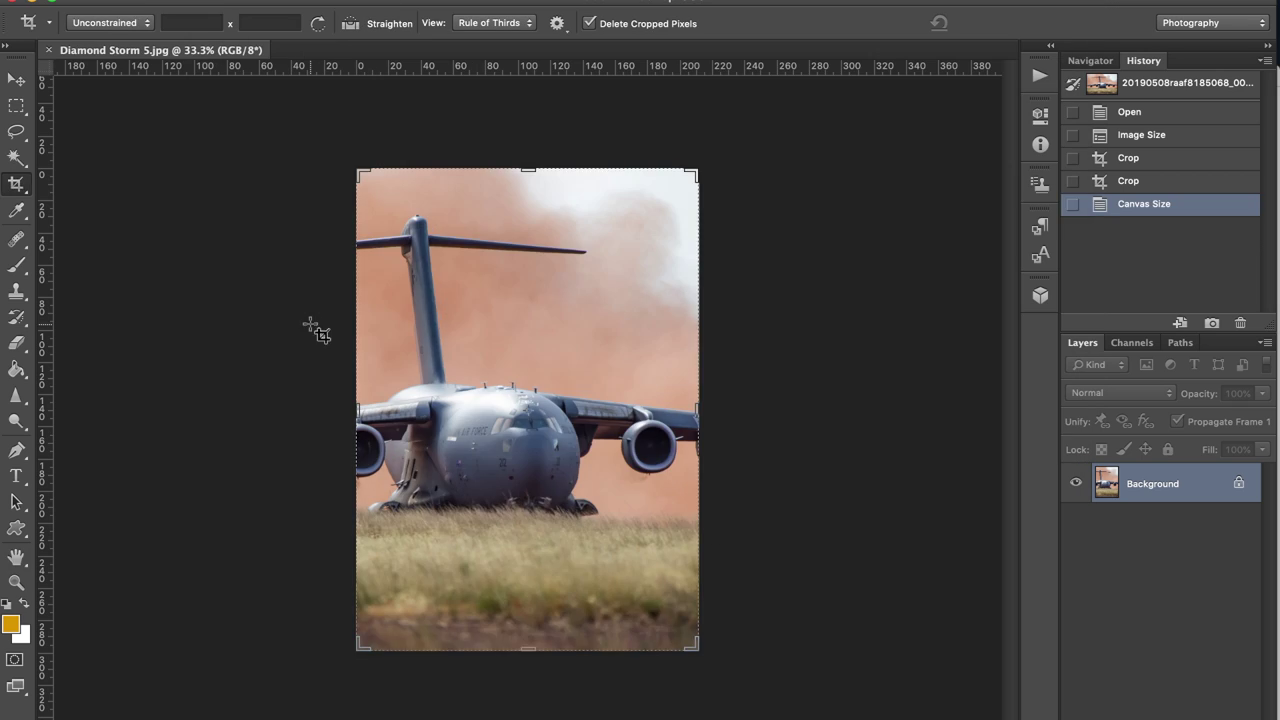
pyautogui.press('super+alt+shift+l')
# Step: Close the photo and place Diamond Storm 5.jpg in a 210 × 297 mm InDesign frame covering the blank spread's left page
pyautogui.press('super+w')
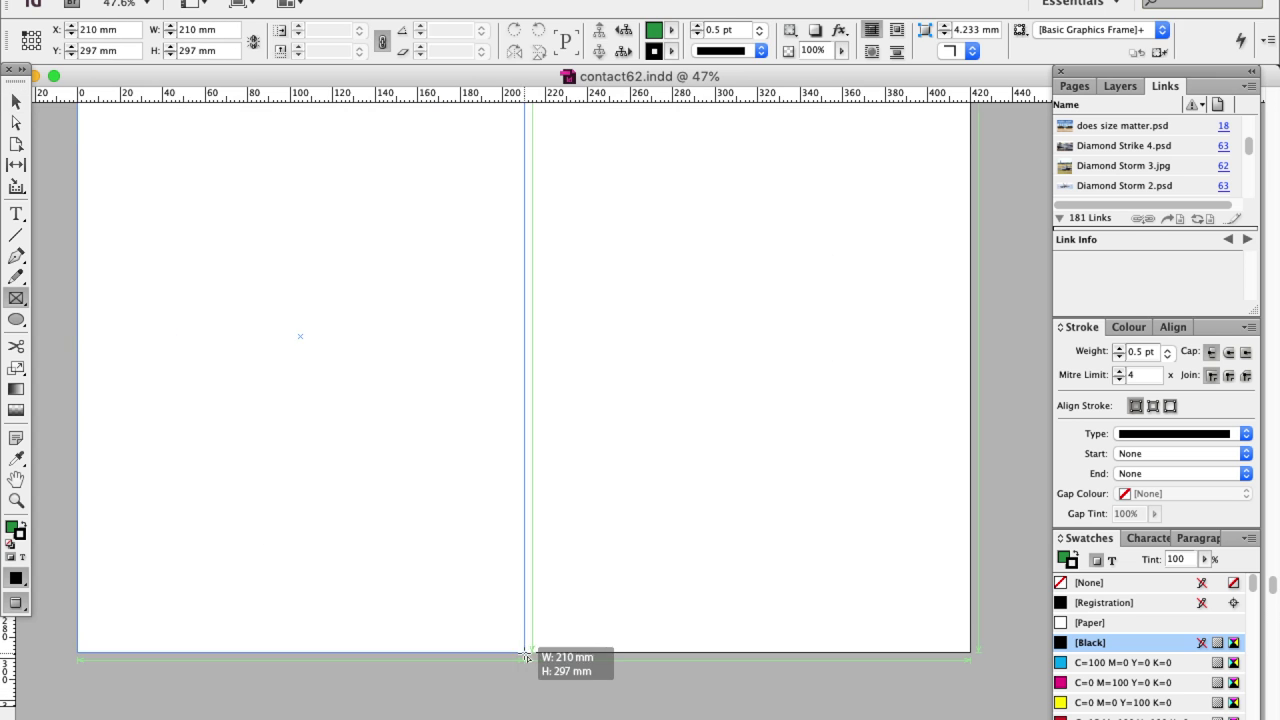
pyautogui.press('super+d')
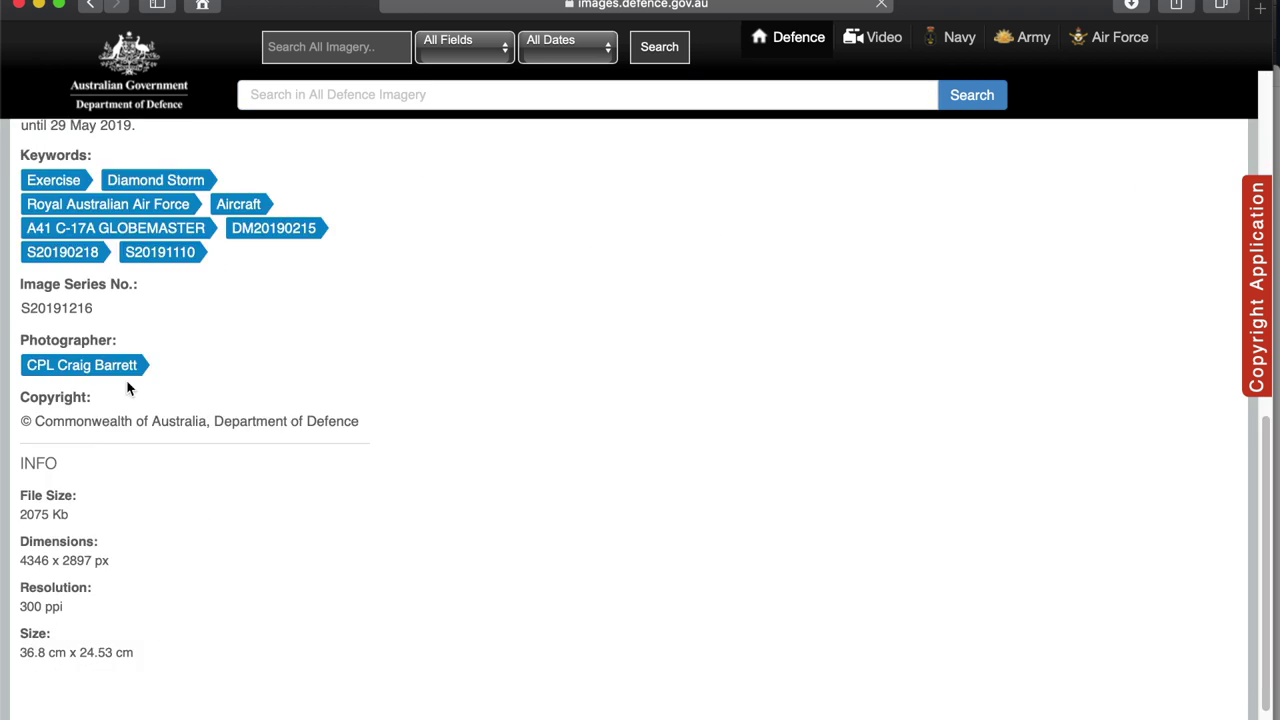
# Step: Check the C-17 photo's image library entry and open the "C-17 landing at Bradshaw Training Area" video on the Air Force portal
pyautogui.scroll(10, 229, 369)
pyautogui.scroll(3, 294, 399)
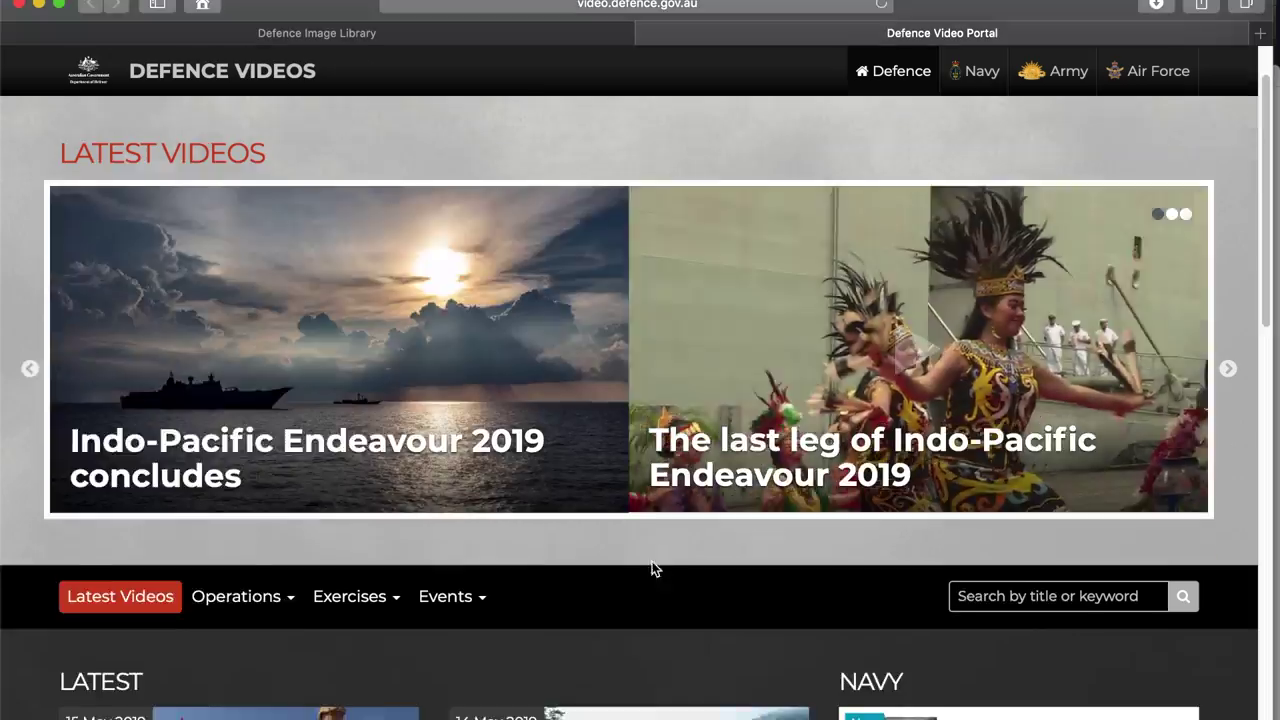
pyautogui.scroll(-10, 654, 571)
pyautogui.click(1023, 555)
pyautogui.scroll(-4, 1023, 555)
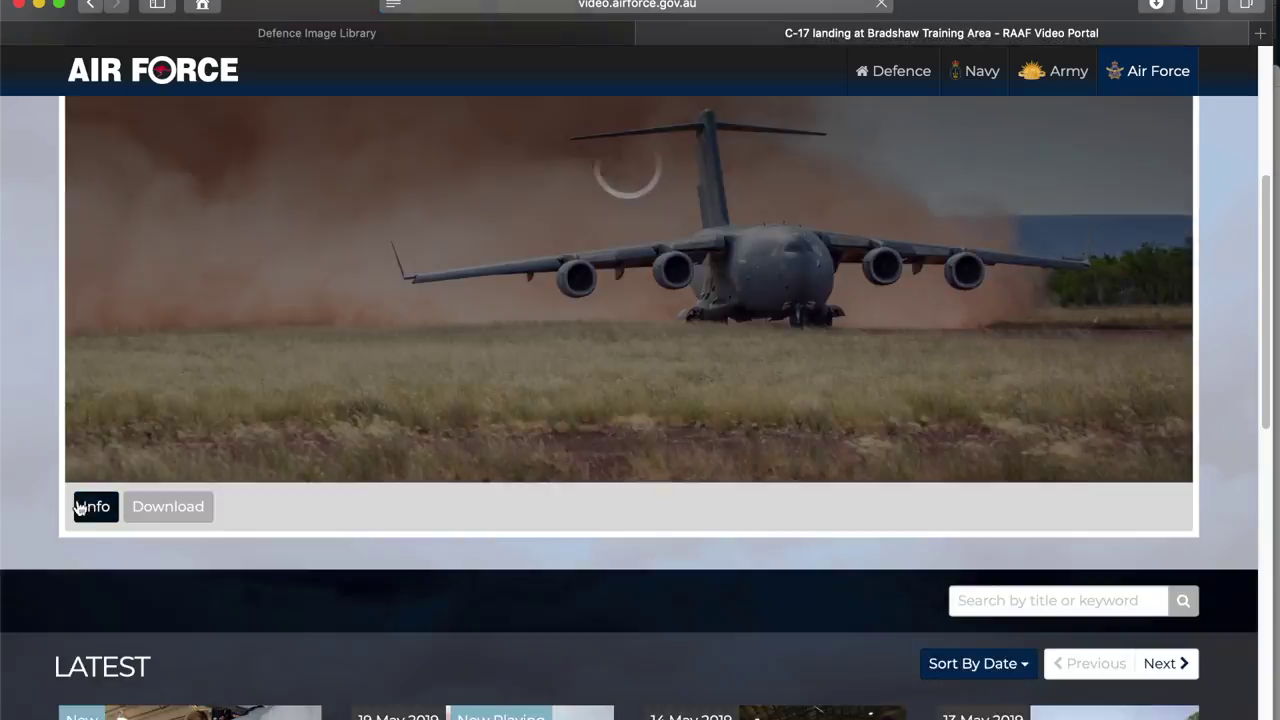
# Step: Read the C-17 landing video's information and play the video at a lower volume
pyautogui.click(84, 508)
pyautogui.scroll(-2, 84, 508)
pyautogui.scroll(1, 172, 357)
pyautogui.click(89, 381)
pyautogui.press('XF86AudioLowerVolume')
pyautogui.scroll(5, 36, 430)
pyautogui.scroll(-1, 34, 433)
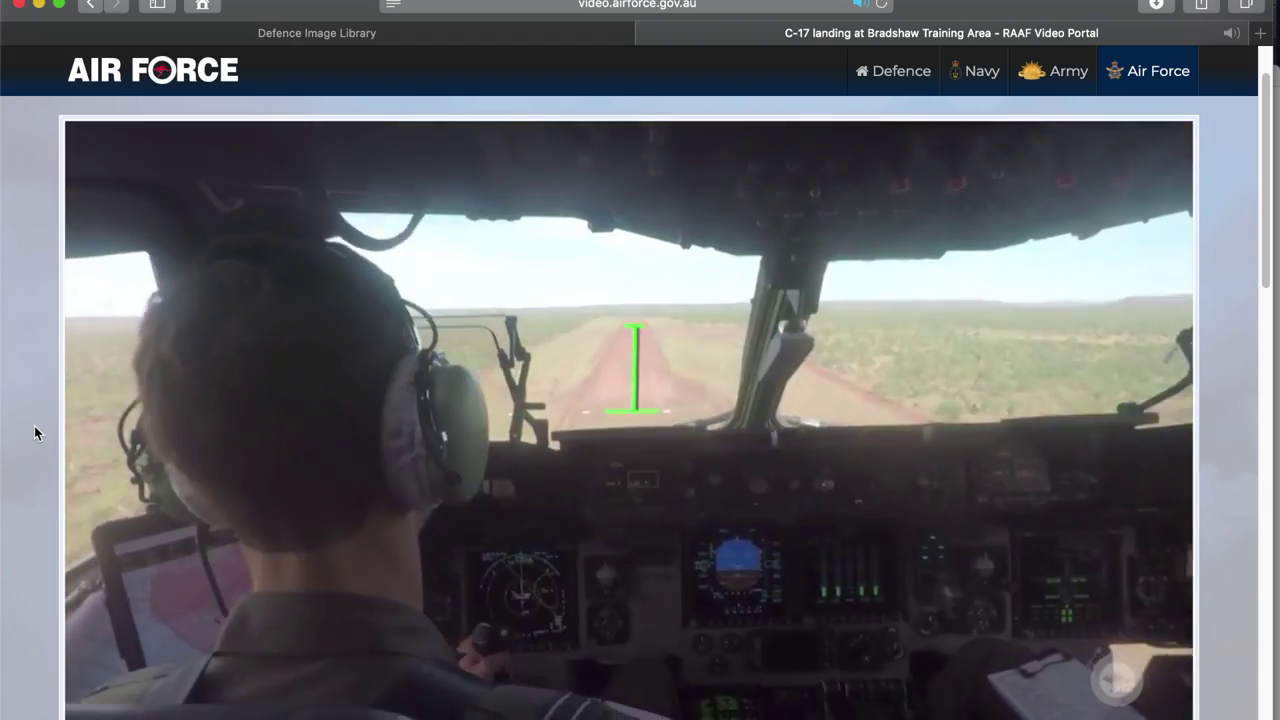
# Step: Restart the video and pause through its first part to examine the titles, airfield location and length, and aircraft dimensions
pyautogui.press('space')
pyautogui.moveTo(283, 684); pyautogui.dragTo(86, 683)
pyautogui.press('space')
pyautogui.press('space')
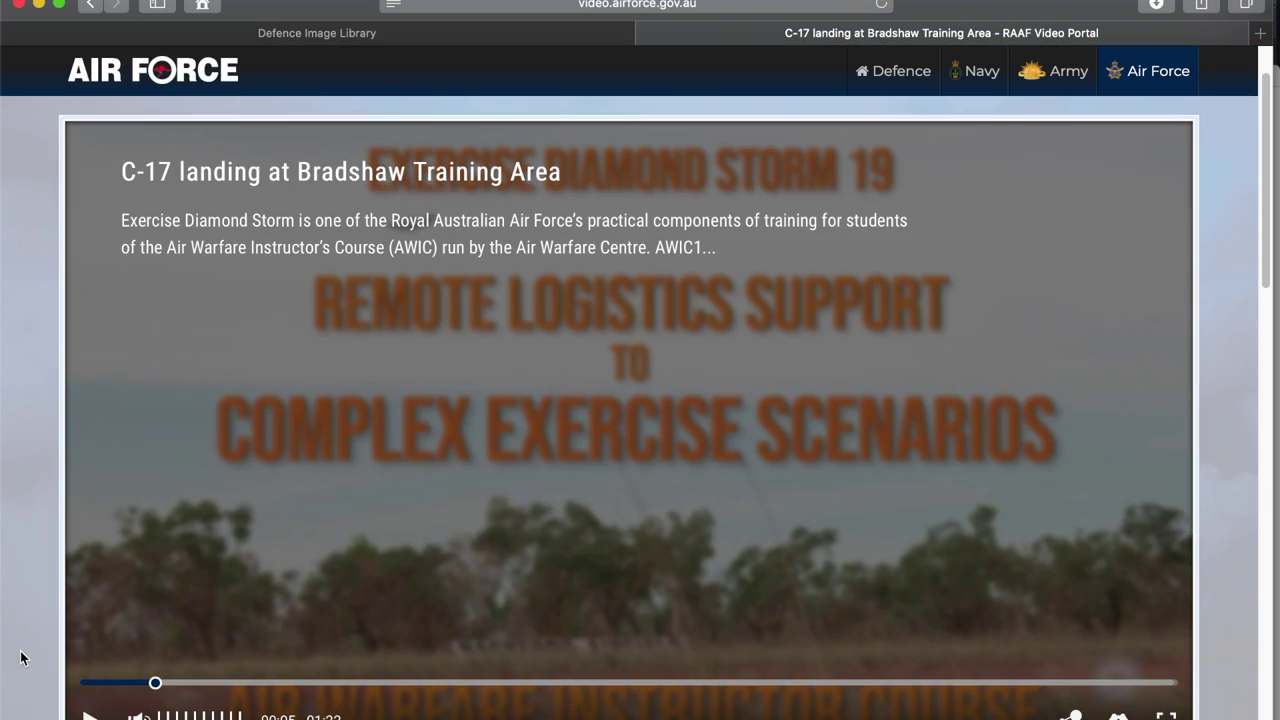
pyautogui.press('Right')
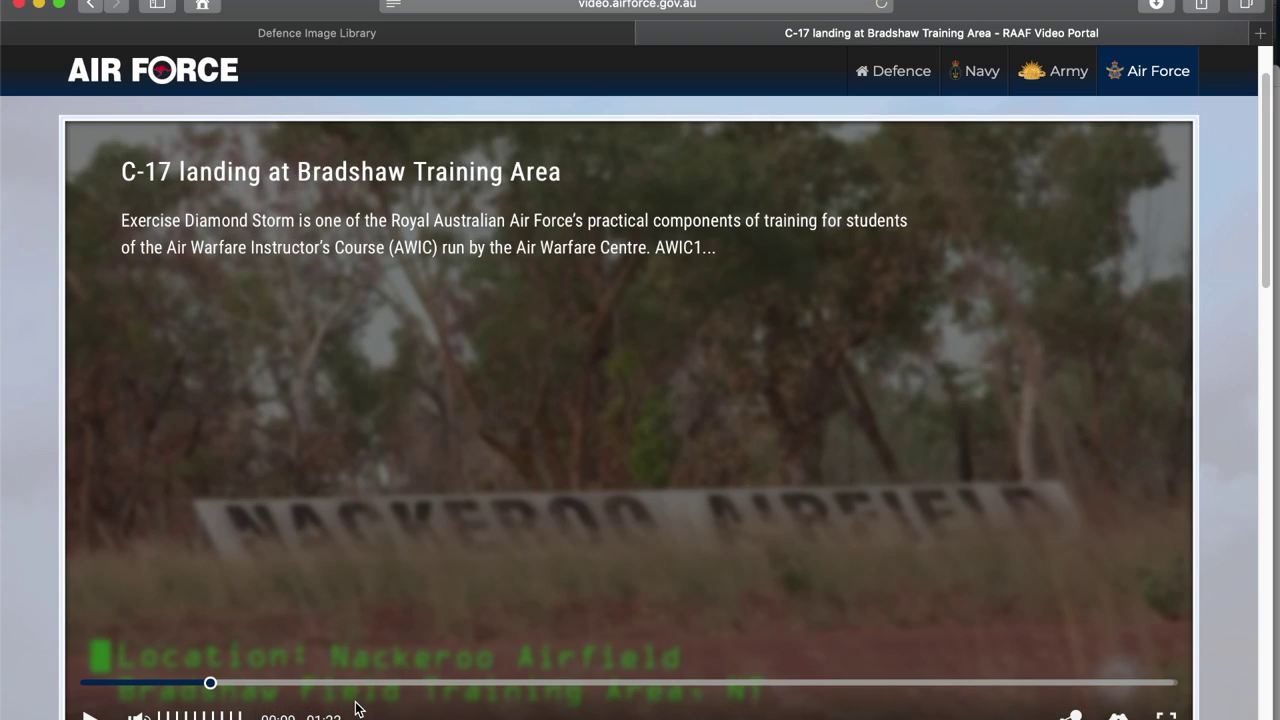
pyautogui.press('Right')
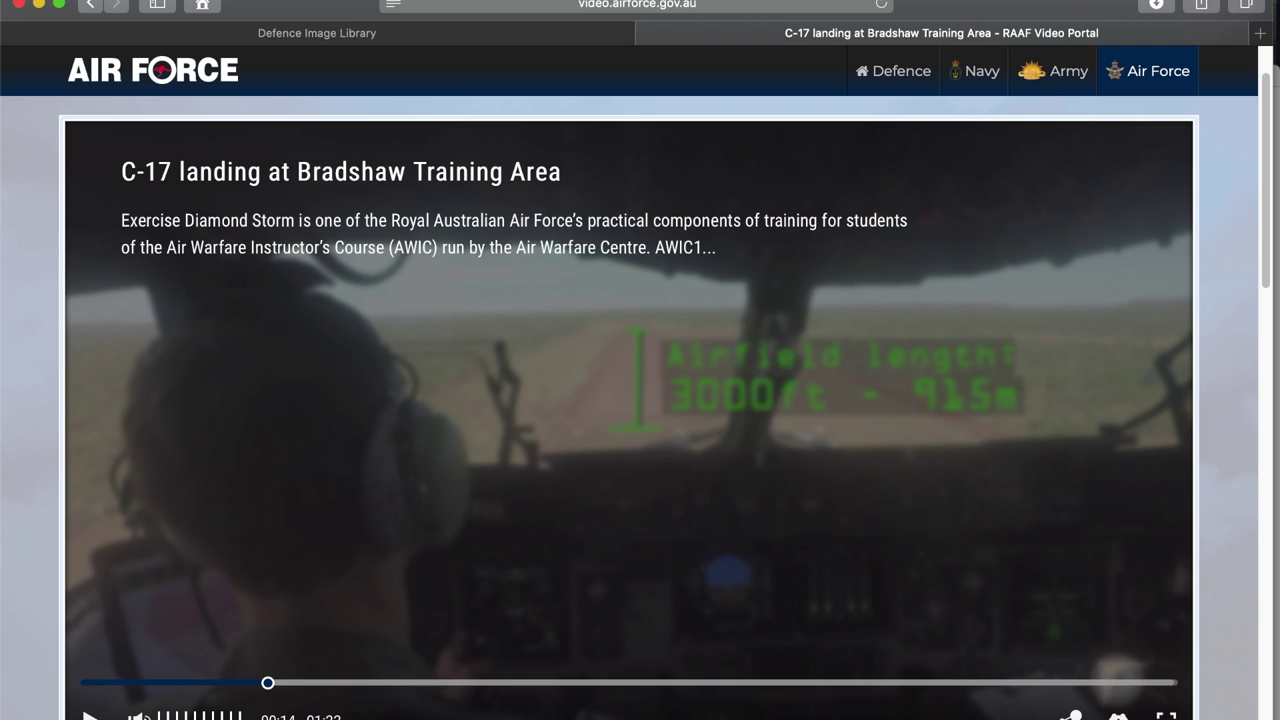
pyautogui.press('space')
pyautogui.press('space')
pyautogui.moveTo(359, 685); pyautogui.dragTo(343, 687)
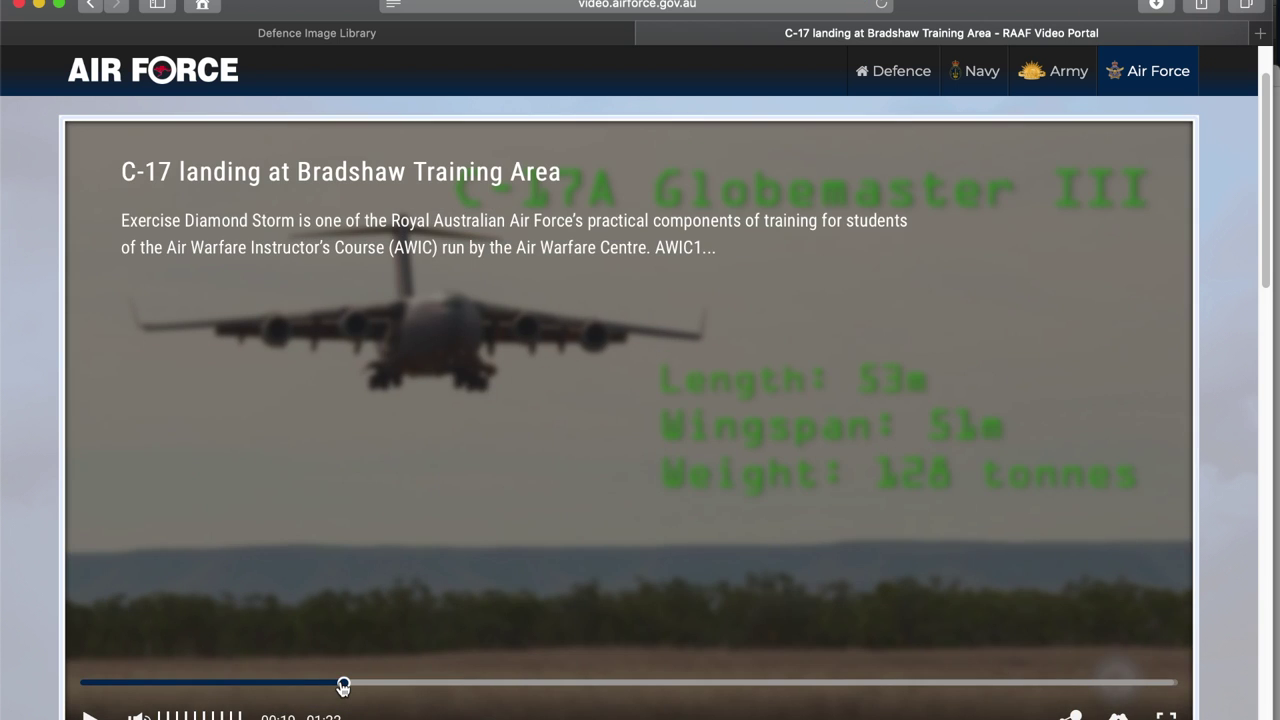
# Step: Step through the rest of the video to examine the C-17's engine, thrust and take-off distance captions
pyautogui.press('space')
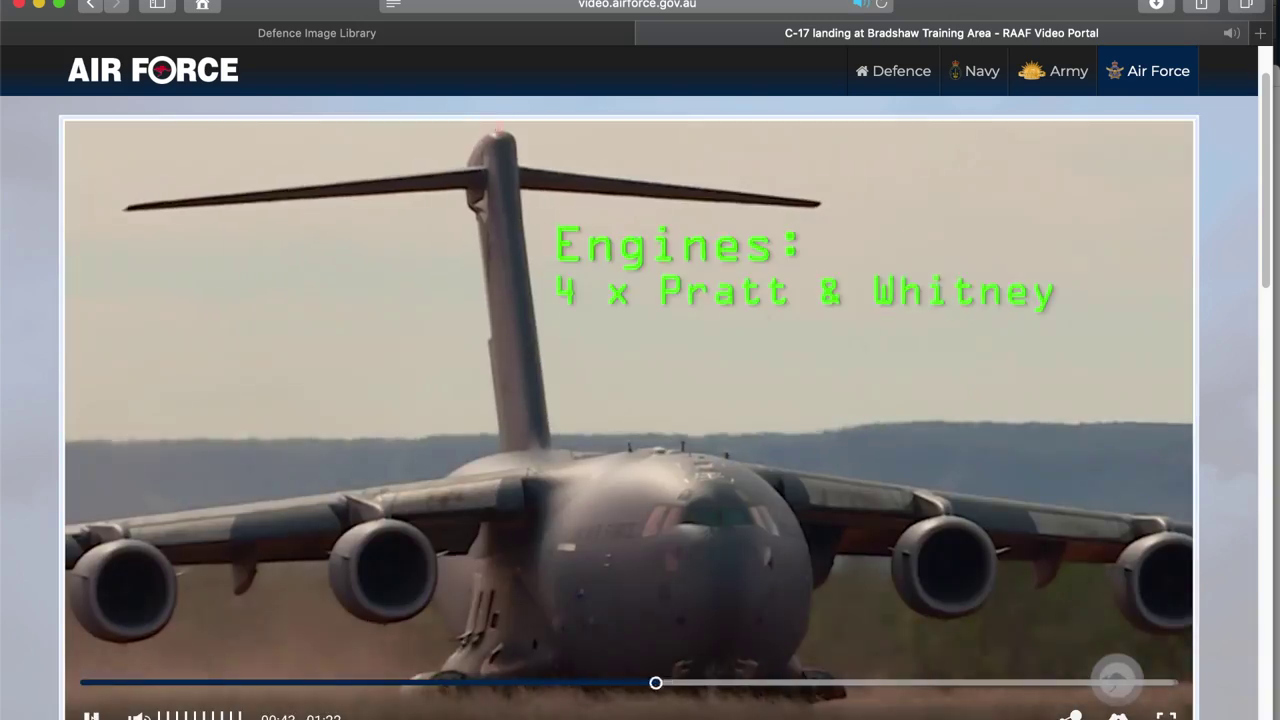
pyautogui.moveTo(719, 684); pyautogui.dragTo(682, 685)
pyautogui.click(717, 685)
pyautogui.click(699, 684)
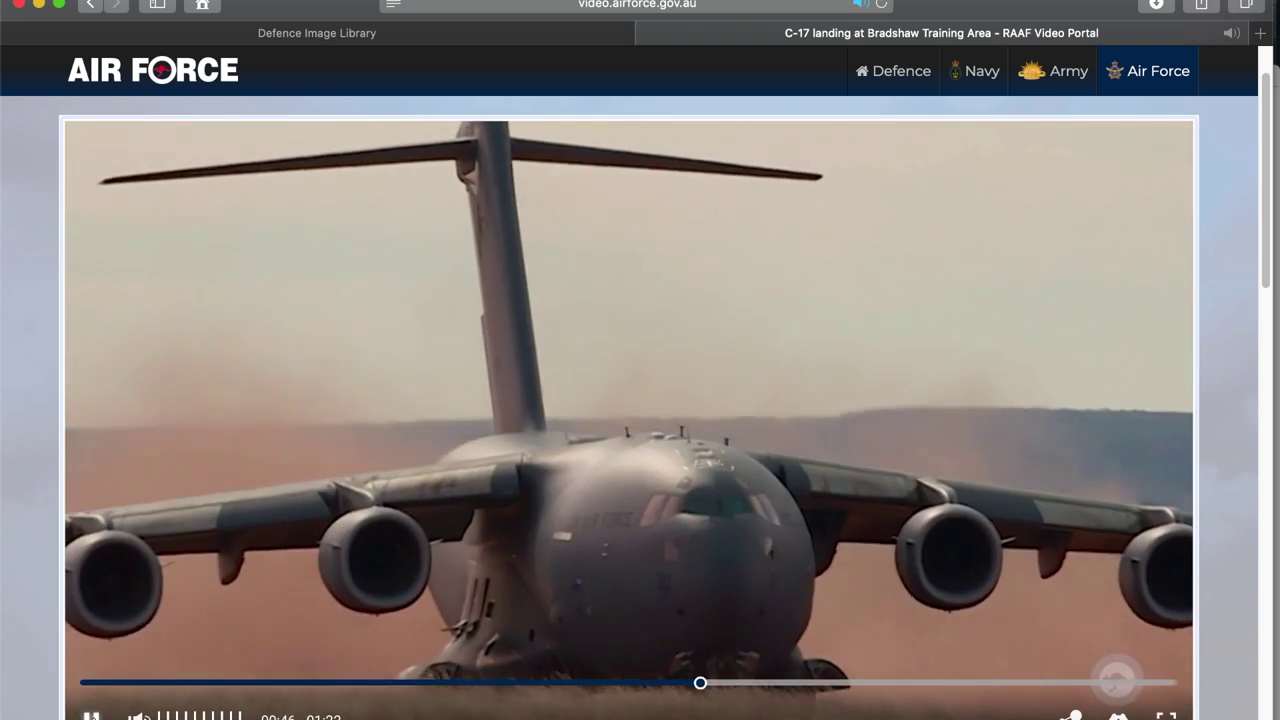
pyautogui.press('space')
pyautogui.press('Left')
pyautogui.press('space')
pyautogui.press('space')
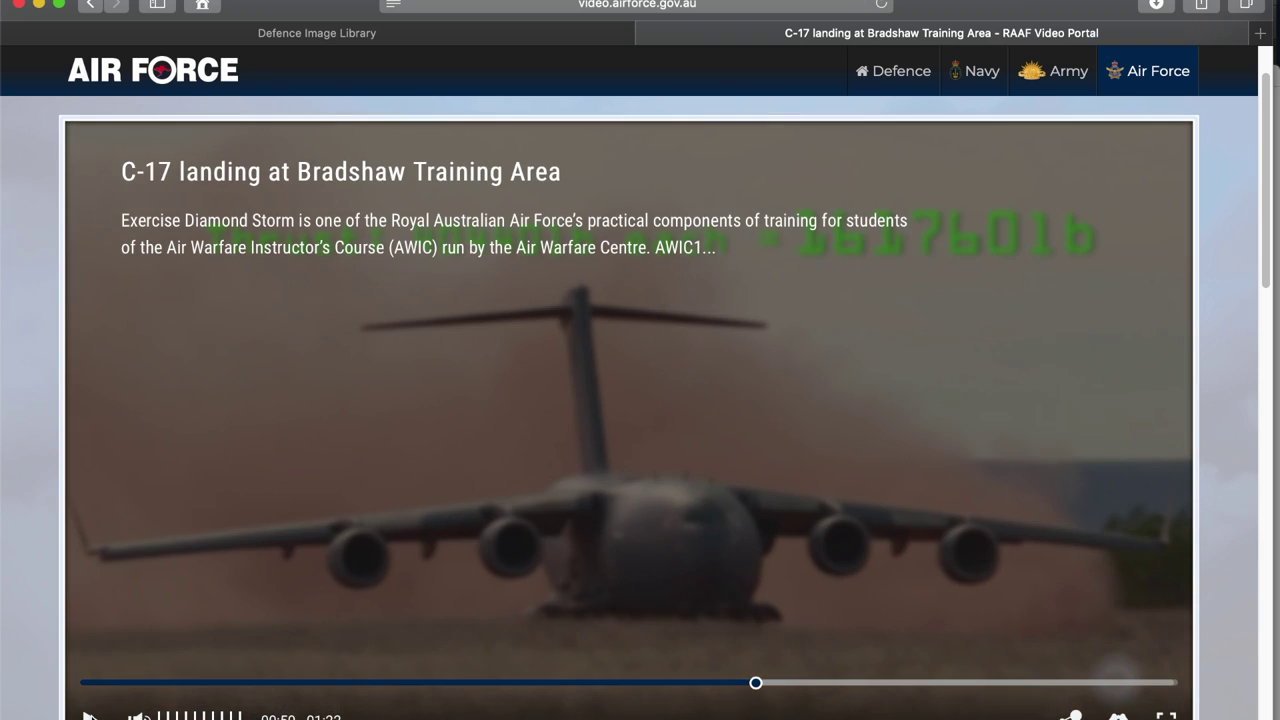
pyautogui.press('space')
pyautogui.press('space')
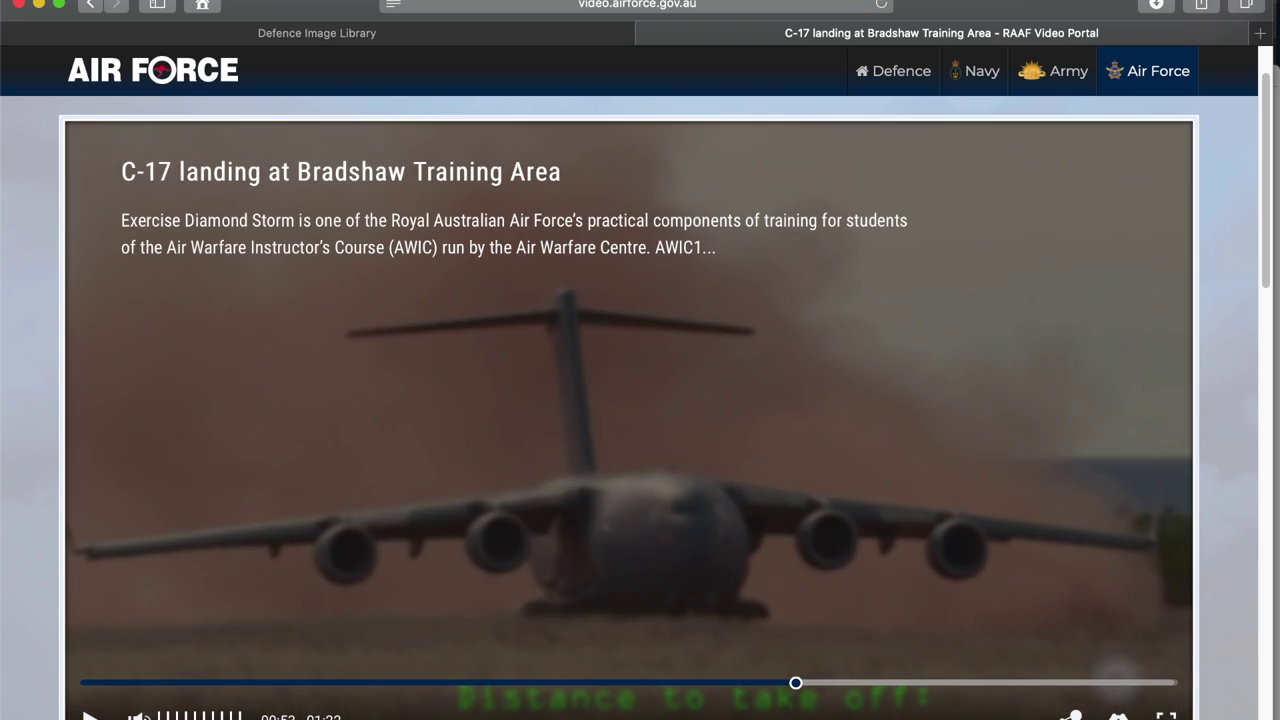
pyautogui.press('space')
pyautogui.moveTo(891, 683); pyautogui.dragTo(1034, 683)
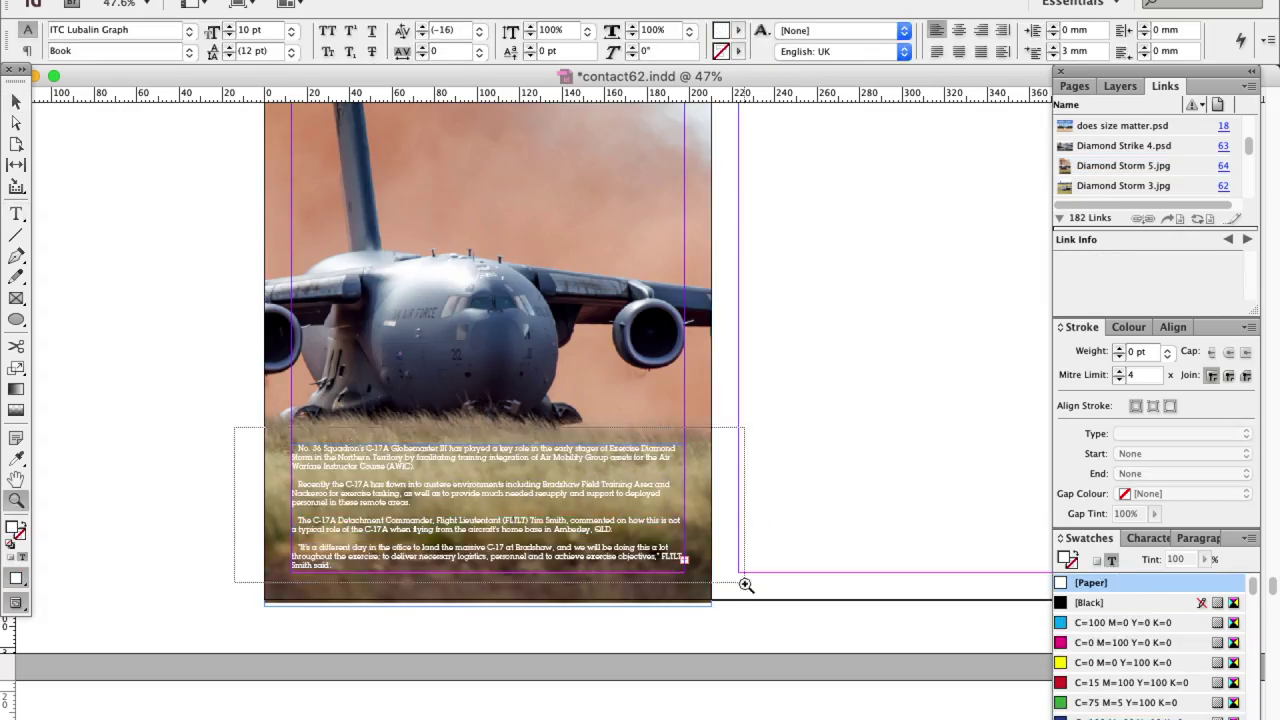
# Step: Set the opening paragraph of the C-17 article in ITC Lubalin Graph Demi with no first-line indent
pyautogui.scroll(5, 743, 586)
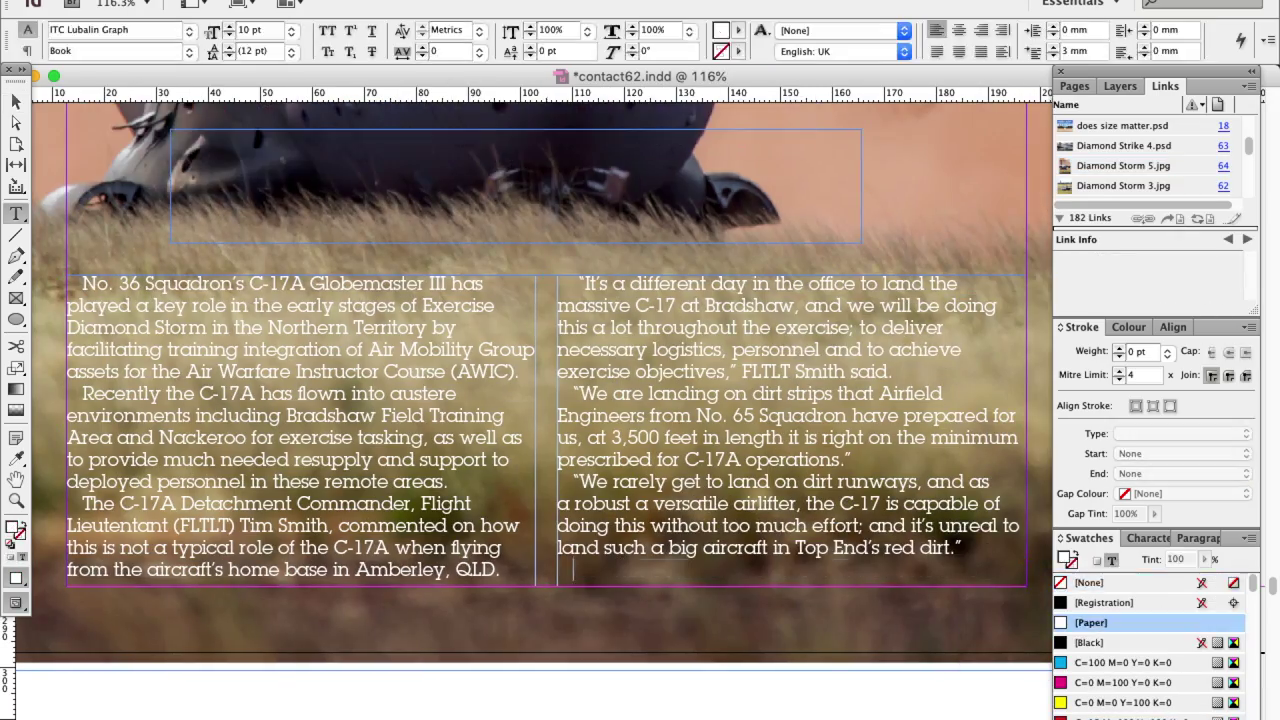
pyautogui.moveTo(83, 284); pyautogui.dragTo(520, 372)
pyautogui.click(28, 51)
pyautogui.click(28, 30)
pyautogui.click(189, 51)
# Step: Remove "has" before "played" and reword the second paragraph's opening as "C-17A 212 flew into the austere environment of"
pyautogui.press('super+equal')
pyautogui.press('super+equal')
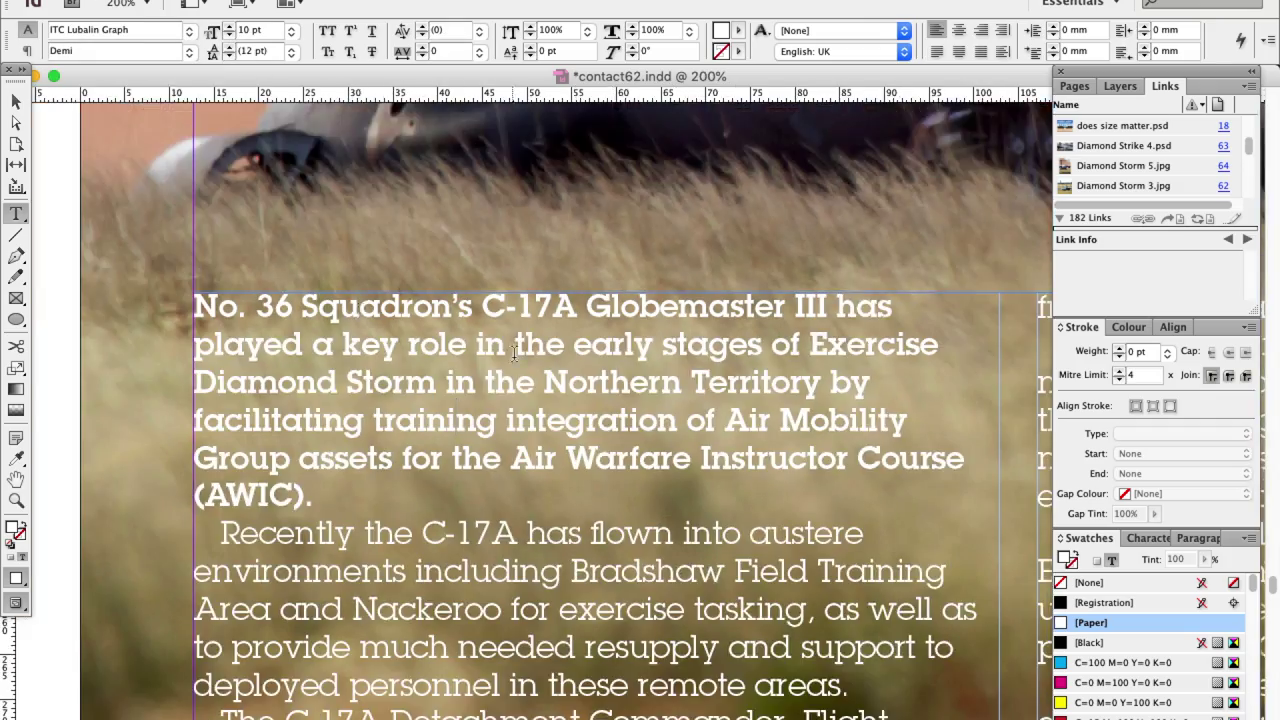
pyautogui.click(195, 349)
pyautogui.press('BackSpace')
pyautogui.press('BackSpace')
pyautogui.press('BackSpace')
pyautogui.press('BackSpace')
pyautogui.scroll(-4, 257, 352)
pyautogui.moveTo(133, 353); pyautogui.dragTo(334, 353)
pyautogui.press('Delete')
pyautogui.moveTo(240, 353); pyautogui.dragTo(400, 353)
pyautogui.write('212 flew into th')
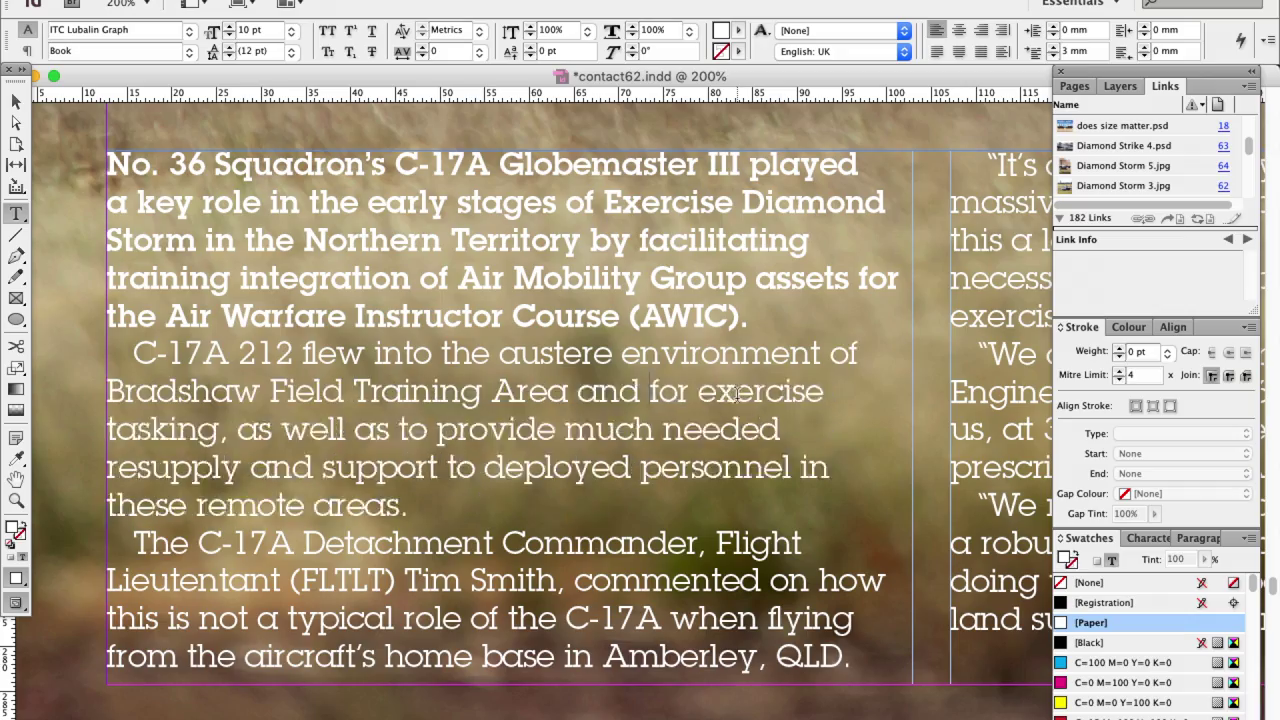
# Step: Reword the second paragraph with "Nackeroo Field military airstrip at Bradshaw Field Training Area on 8 May", "much-needed" and "the remote area"
pyautogui.write('Nackeroo Field militar')
pyautogui.press('BackSpace')
pyautogui.press('BackSpace')
pyautogui.press('BackSpace')
pyautogui.press('BackSpace')
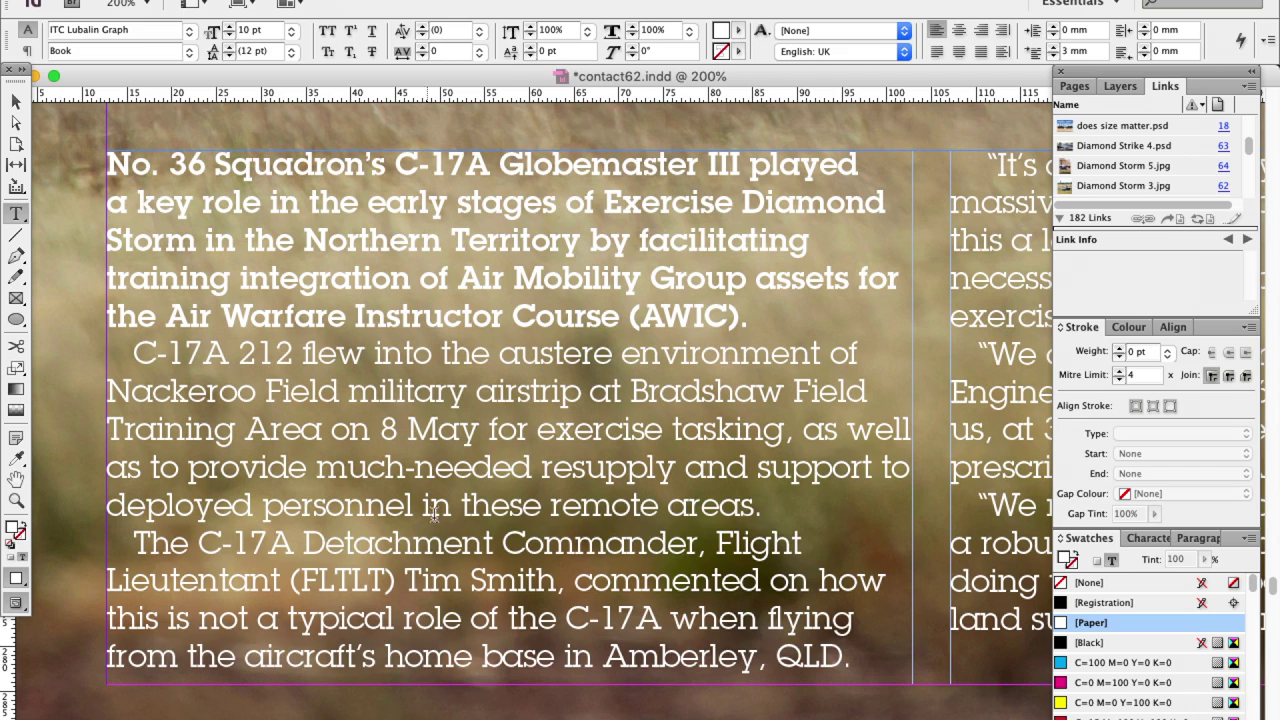
pyautogui.press('BackSpace')
pyautogui.press('BackSpace')
pyautogui.press('BackSpace')
pyautogui.press('BackSpace')
# Step: Reword the detachment commander's paragraph, dropping the rank abbreviation and using "said this was not a typical role for the C-17A"
pyautogui.moveTo(289, 581); pyautogui.dragTo(404, 581)
pyautogui.press('BackSpace')
pyautogui.write('said')
pyautogui.moveTo(331, 581); pyautogui.dragTo(650, 581)
pyautogui.press('BackSpace')
pyautogui.write('for the')
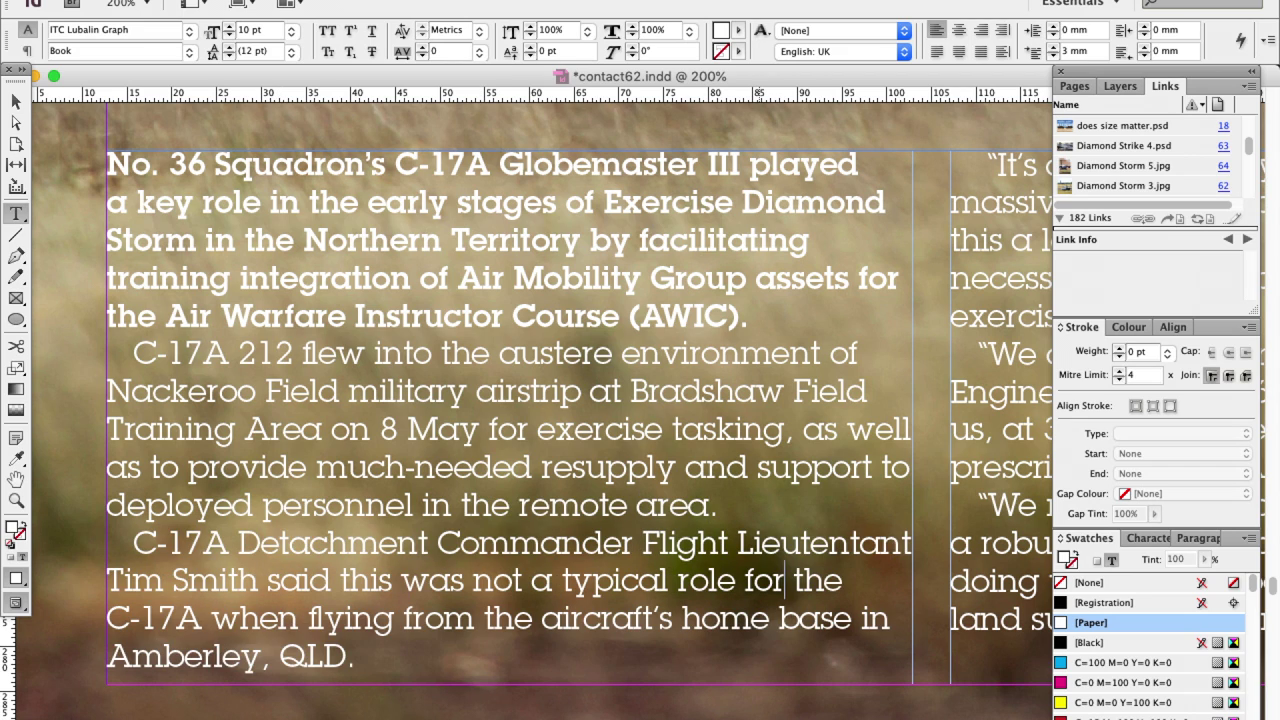
# Step: Edit the second column's first quote to read "logistics and personnel, and" and spell out the rank as "Flight Lieutenant"
pyautogui.hscroll(10, 735, 219)
pyautogui.click(513, 323)
pyautogui.press('BackSpace')
pyautogui.press('BackSpace')
pyautogui.write('and')
pyautogui.click(714, 327)
pyautogui.write(',')
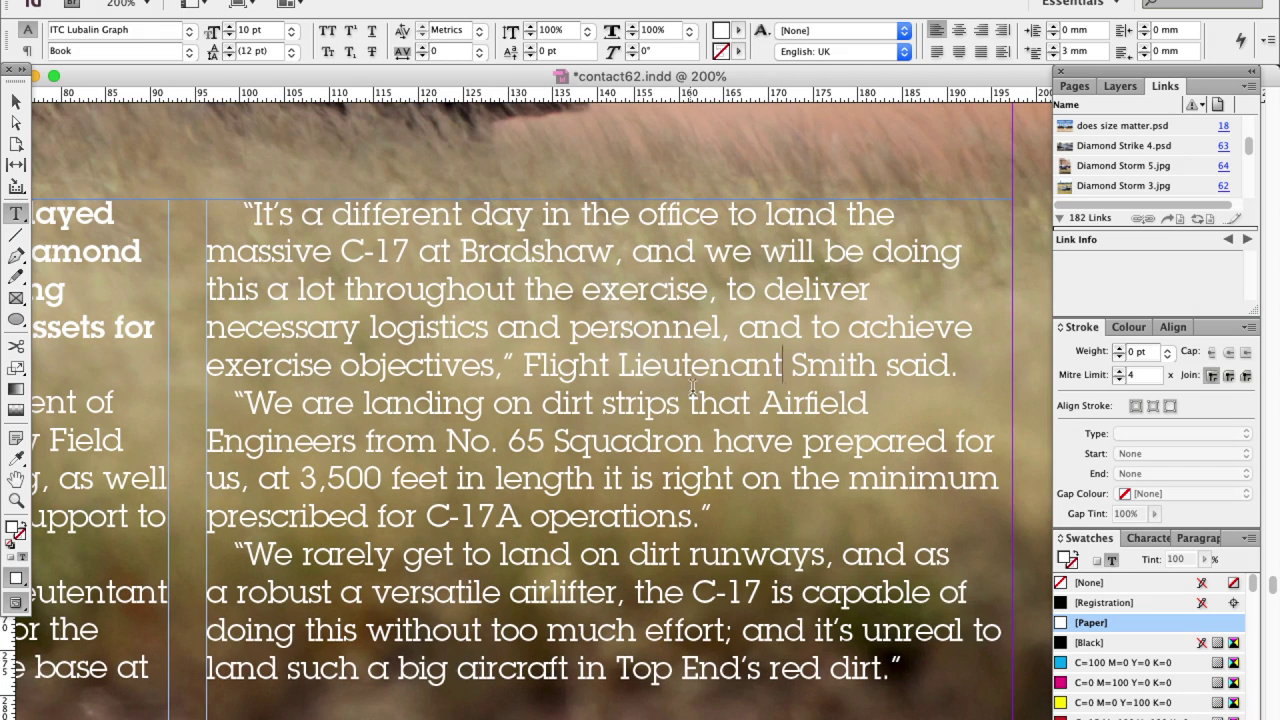
# Step: Correct the next quotes to read "airfield engineers", "3500 feet in length," and "as a robust and versatile airlifter"
pyautogui.click(776, 404)
pyautogui.write('a')
pyautogui.click(328, 479)
pyautogui.press('BackSpace')
pyautogui.click(595, 479)
pyautogui.write(',')
pyautogui.click(360, 593)
pyautogui.write('nd')
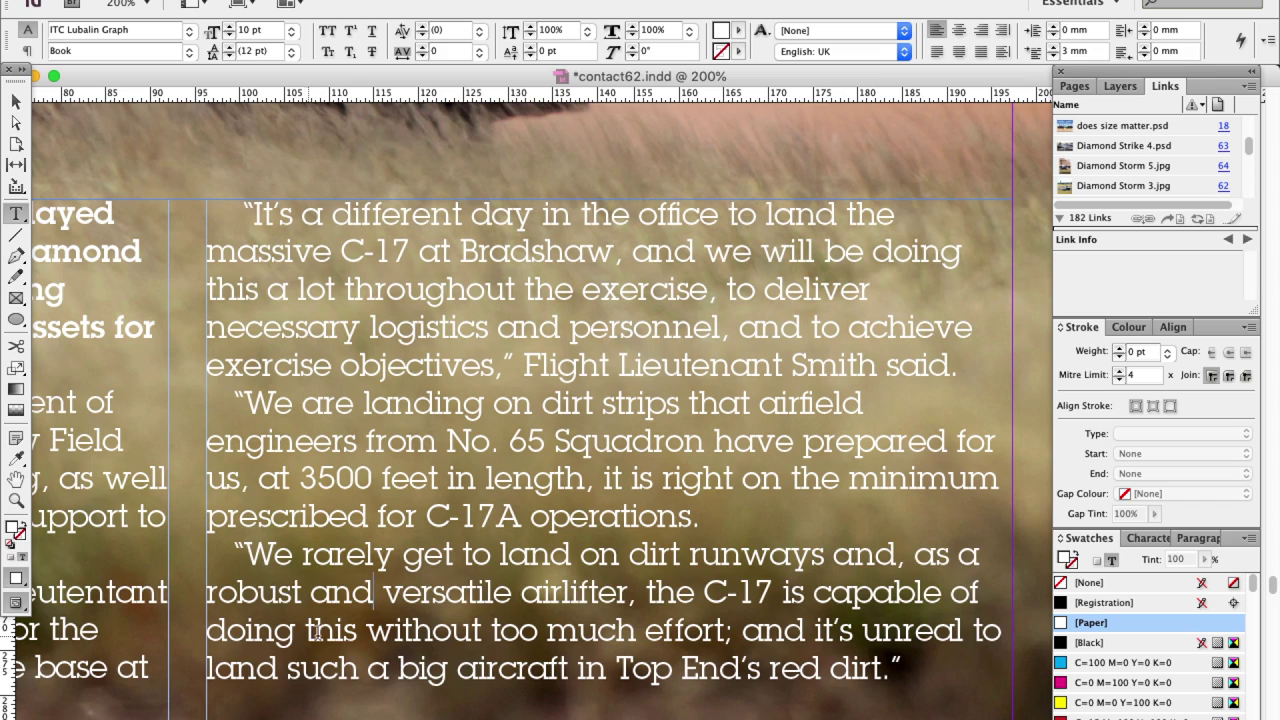
# Step: End the last quote's first sentence at "effort." and start a new quoted paragraph with "It's unreal"
pyautogui.moveTo(731, 630); pyautogui.dragTo(812, 630)
pyautogui.write('.')
pyautogui.press('Return')
pyautogui.write('"I')
# Step: Open Diamond Storm 5.jpg from the Diamond folder in Photoshop
pyautogui.press('super+0')
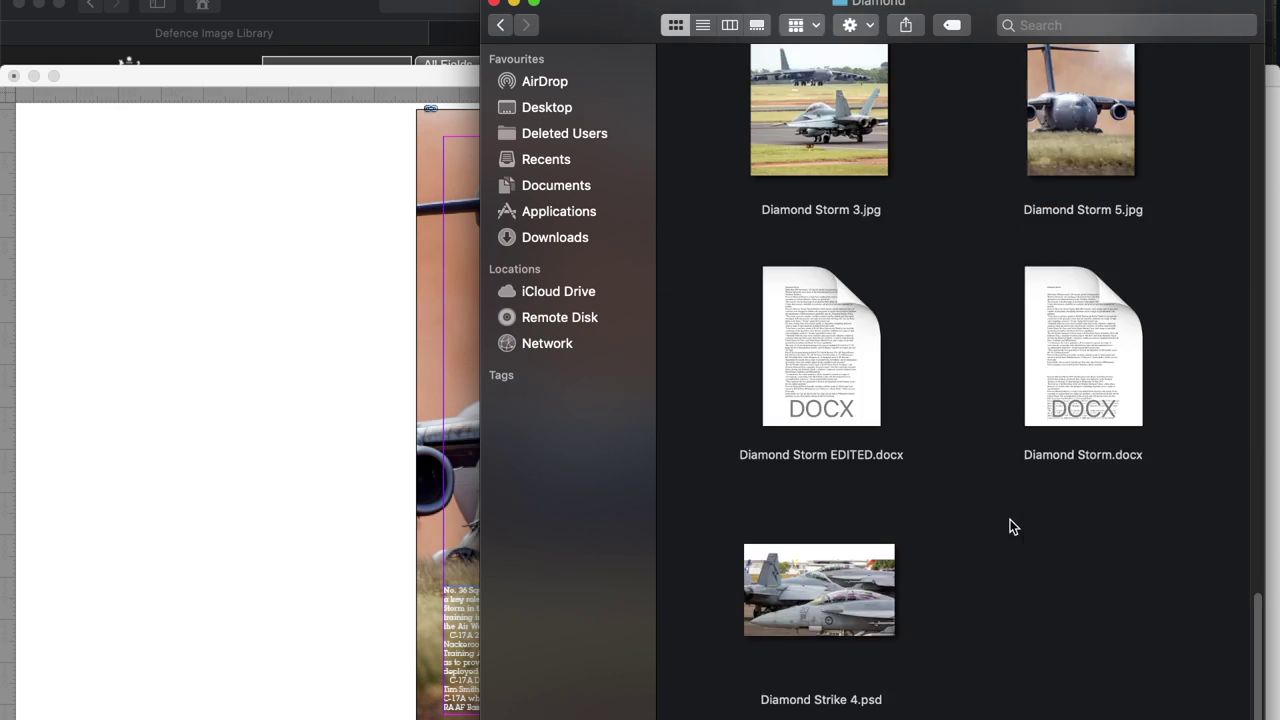
pyautogui.scroll(2, 1010, 519)
pyautogui.moveTo(1080, 237); pyautogui.dragTo(335, 690)
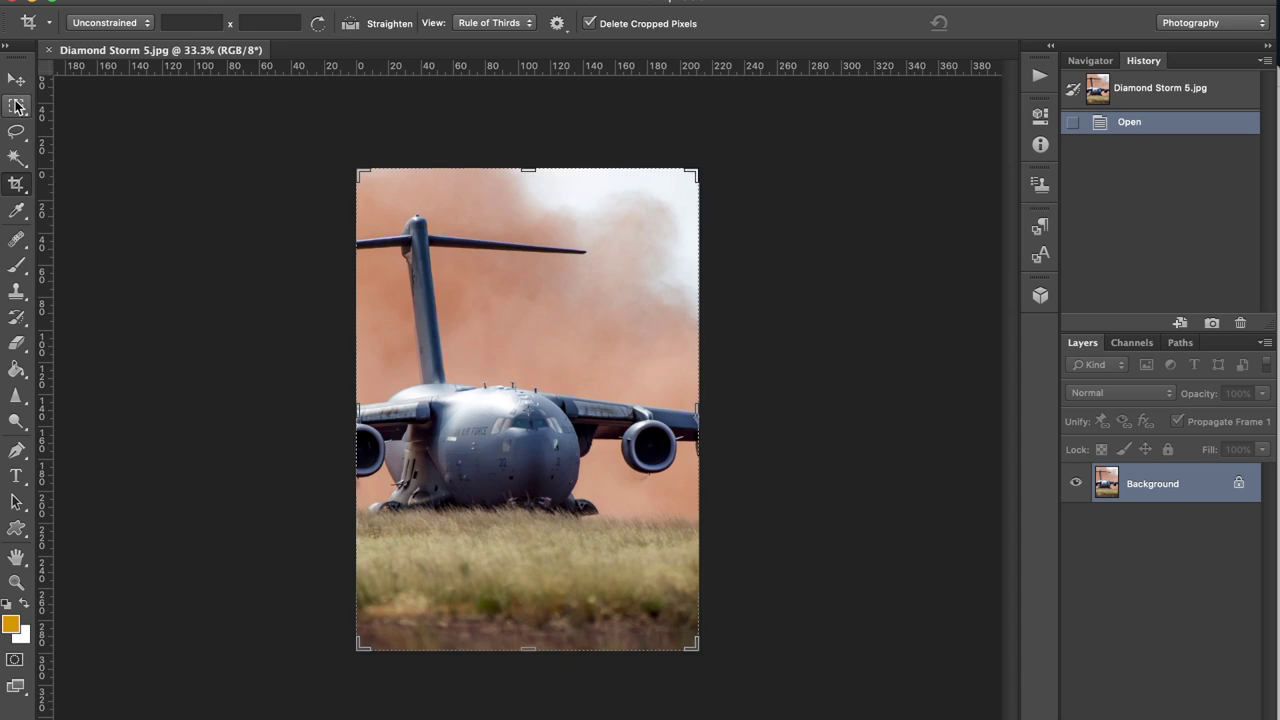
# Step: Select the red dust around the C-17's tail fin and tailplane with the Magic Wand at tolerance 11
pyautogui.press('z')
pyautogui.click(543, 223)
pyautogui.press('w')
pyautogui.click(263, 200)
pyautogui.keyDown('shift'); pyautogui.click(549, 283); pyautogui.keyUp('shift')
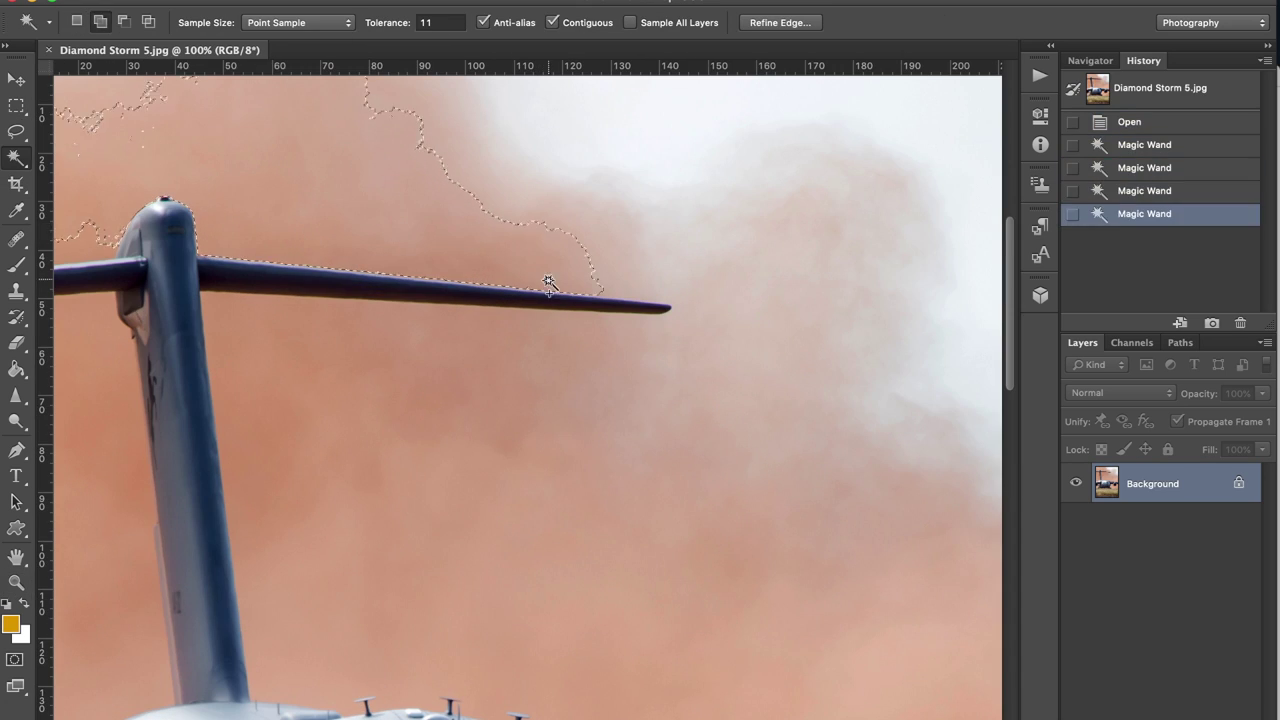
pyautogui.click(612, 288)
pyautogui.click(690, 295)
pyautogui.click(669, 322)
pyautogui.click(600, 350)
pyautogui.click(503, 326)
pyautogui.click(389, 474)
pyautogui.click(400, 590)
pyautogui.click(95, 238)
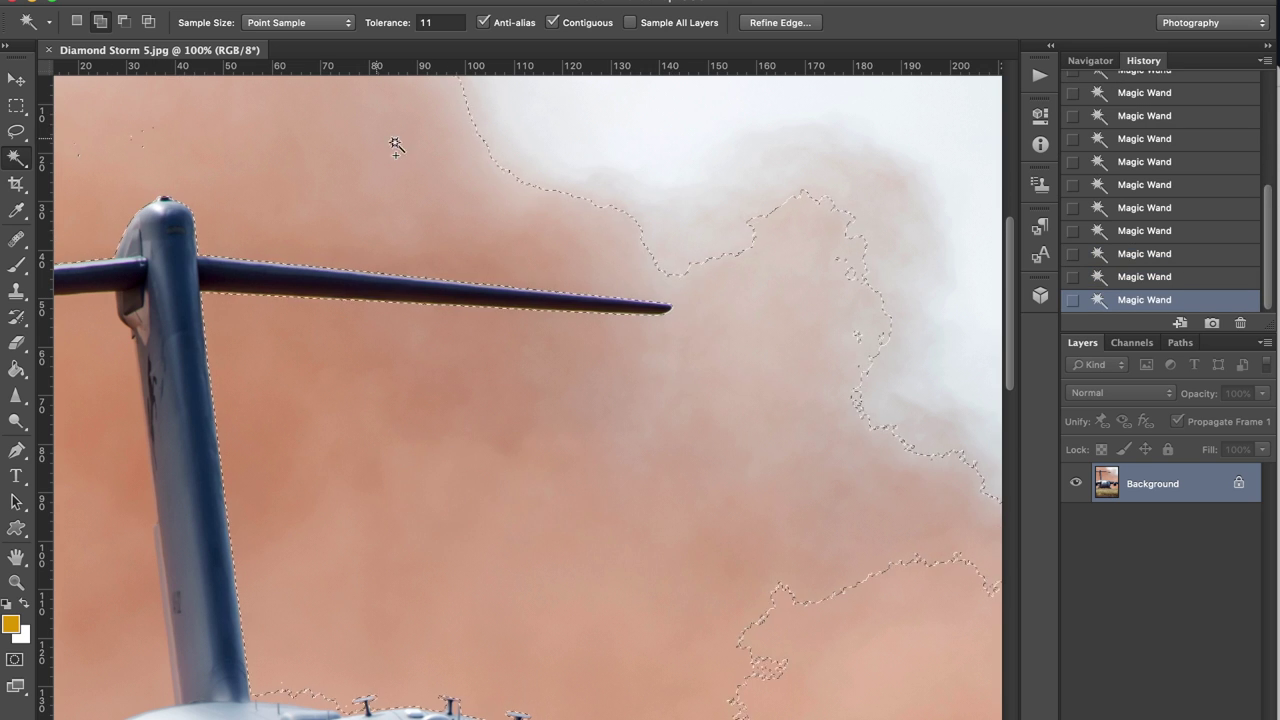
# Step: Extend the Magic Wand selection over the white sky and the remaining dust on both sides of the tail
pyautogui.keyDown('shift'); pyautogui.click(912, 378); pyautogui.keyUp('shift')
pyautogui.keyDown('shift'); pyautogui.click(880, 630); pyautogui.keyUp('shift')
pyautogui.hscroll(-4, 528, 398)
pyautogui.scroll(2, 528, 398)
pyautogui.keyDown('shift'); pyautogui.click(257, 226); pyautogui.keyUp('shift')
pyautogui.keyDown('shift'); pyautogui.click(289, 509); pyautogui.keyUp('shift')
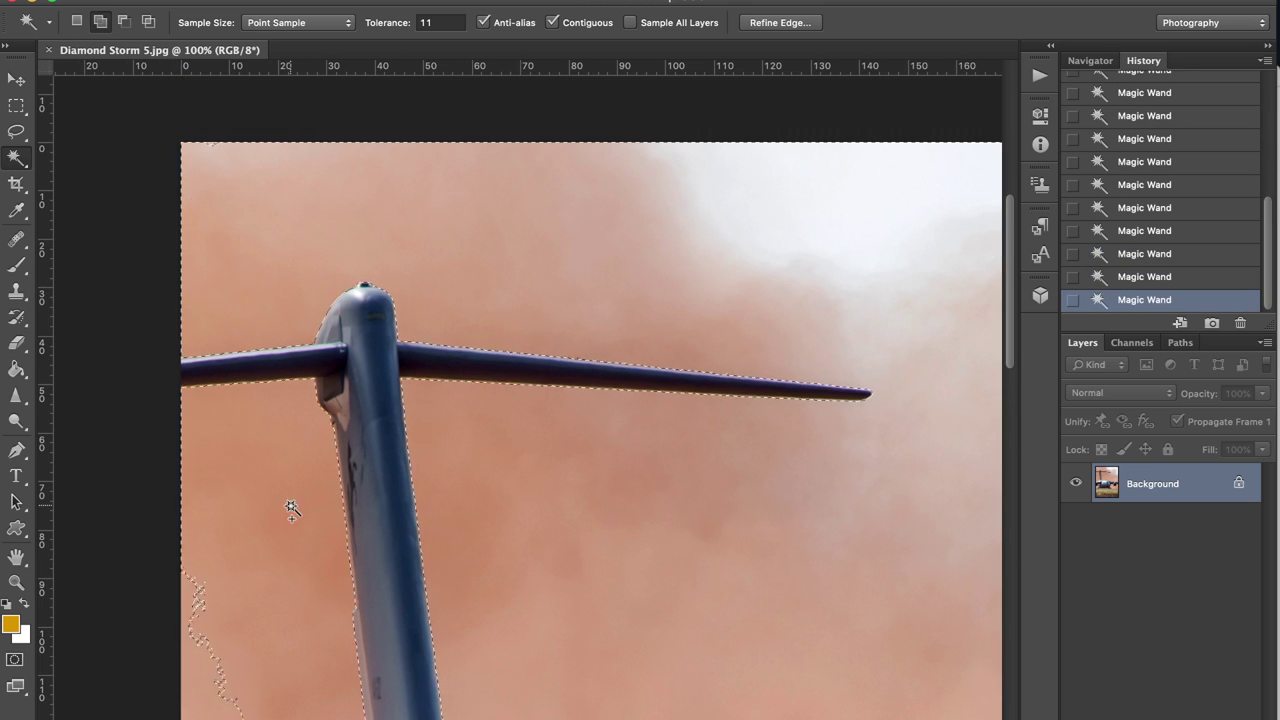
pyautogui.scroll(-5, 244, 468)
pyautogui.hscroll(5, 600, 480)
pyautogui.scroll(5, 764, 443)
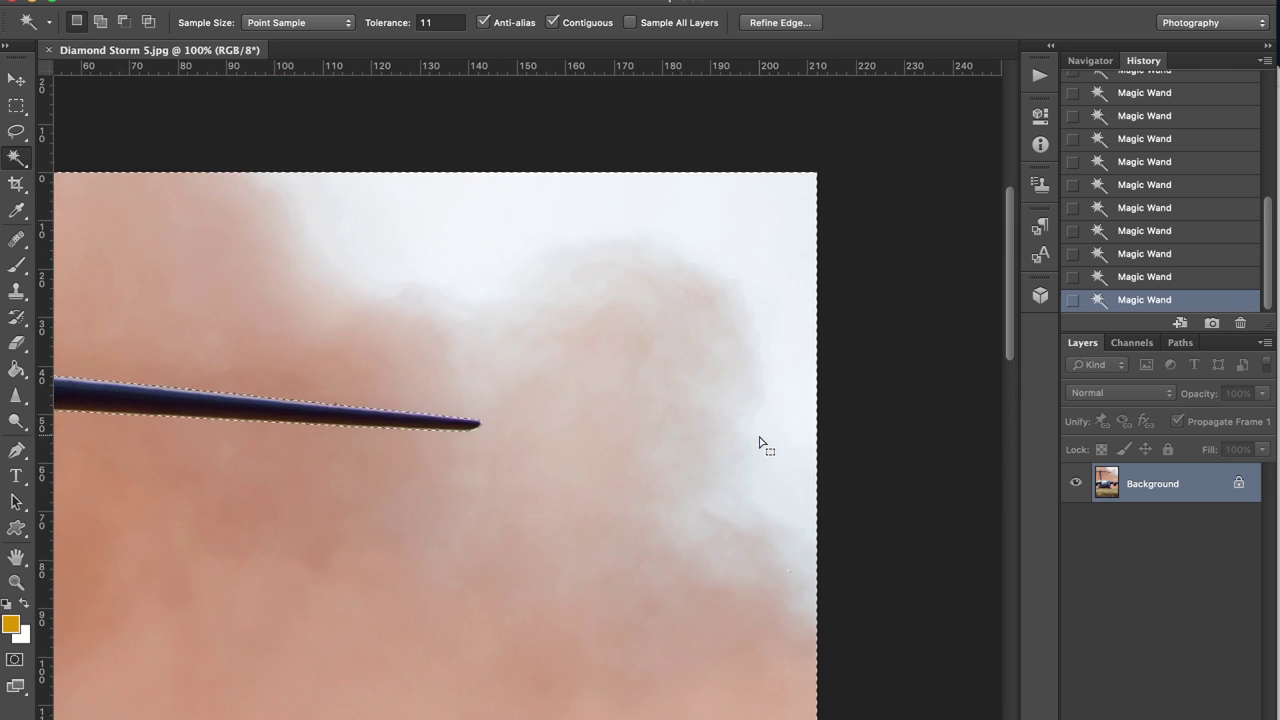
# Step: Invert the selection and copy the aircraft and grass onto a new layer
pyautogui.press('super+0')
pyautogui.click(17, 108)
pyautogui.click(392, 2)
pyautogui.click(443, 54)
pyautogui.press('super+c')
pyautogui.press('super+v')
# Step: Add a two-line "Diamond dust" headline between the Background and the aircraft cutout, and move it across the sky
pyautogui.click(1152, 522)
pyautogui.click(17, 476)
pyautogui.click(425, 245)
pyautogui.write('D')
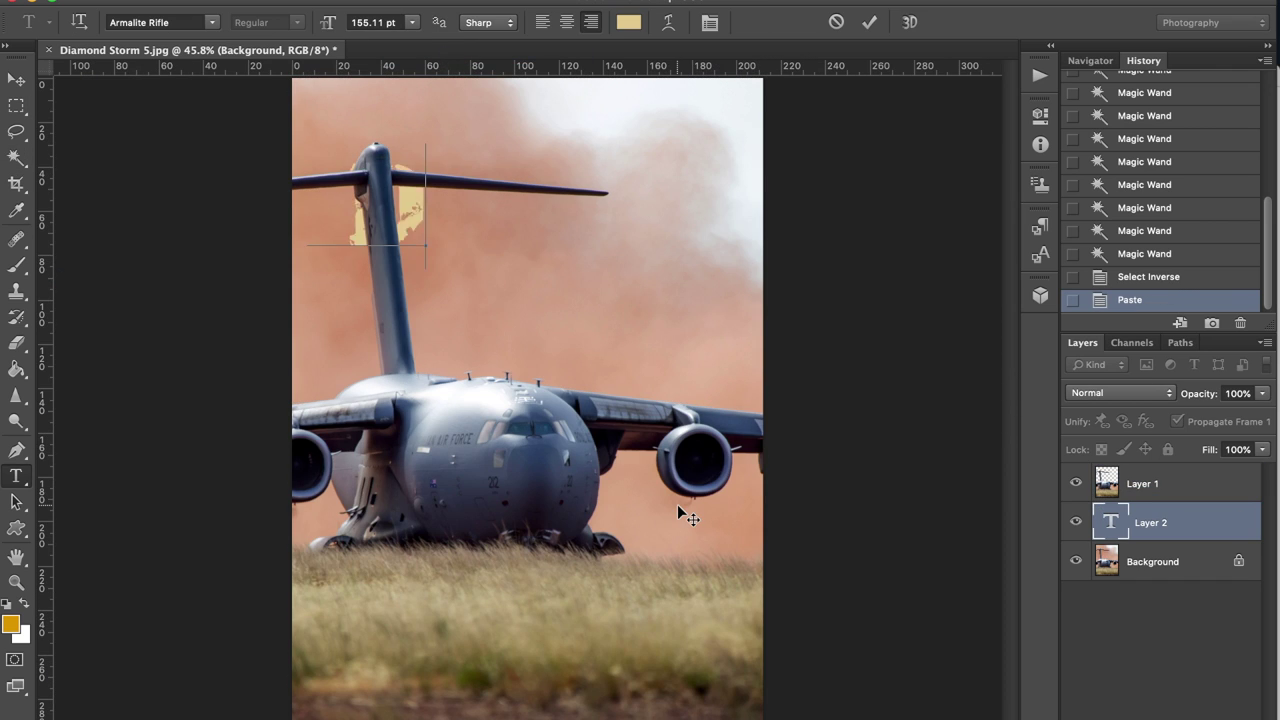
pyautogui.press('Return')
pyautogui.write('dust')
pyautogui.press('super+a')
pyautogui.click(17, 79)
pyautogui.moveTo(107, 149); pyautogui.dragTo(458, 100)
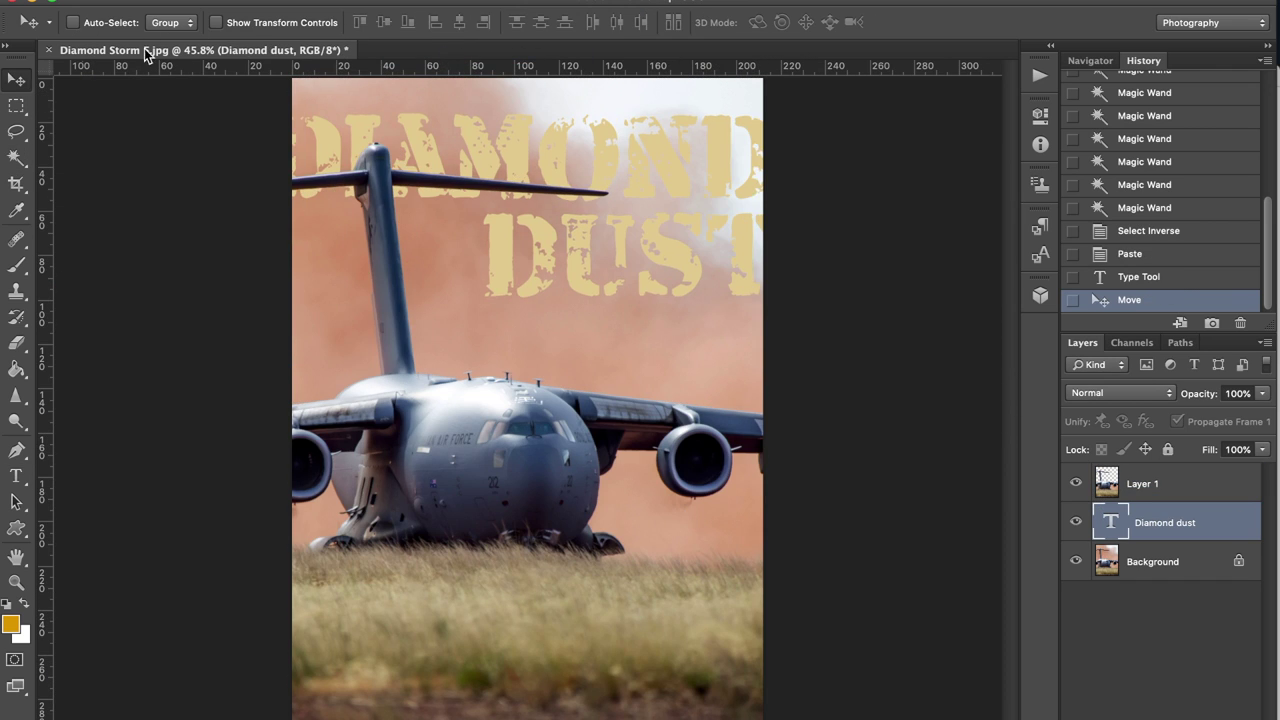
# Step: Change the headline's font to StrokeyBacon and reposition the text behind the tail
pyautogui.click(17, 476)
pyautogui.click(523, 237)
pyautogui.press('super+a')
pyautogui.click(212, 22)
pyautogui.scroll(-20, 251, 197)
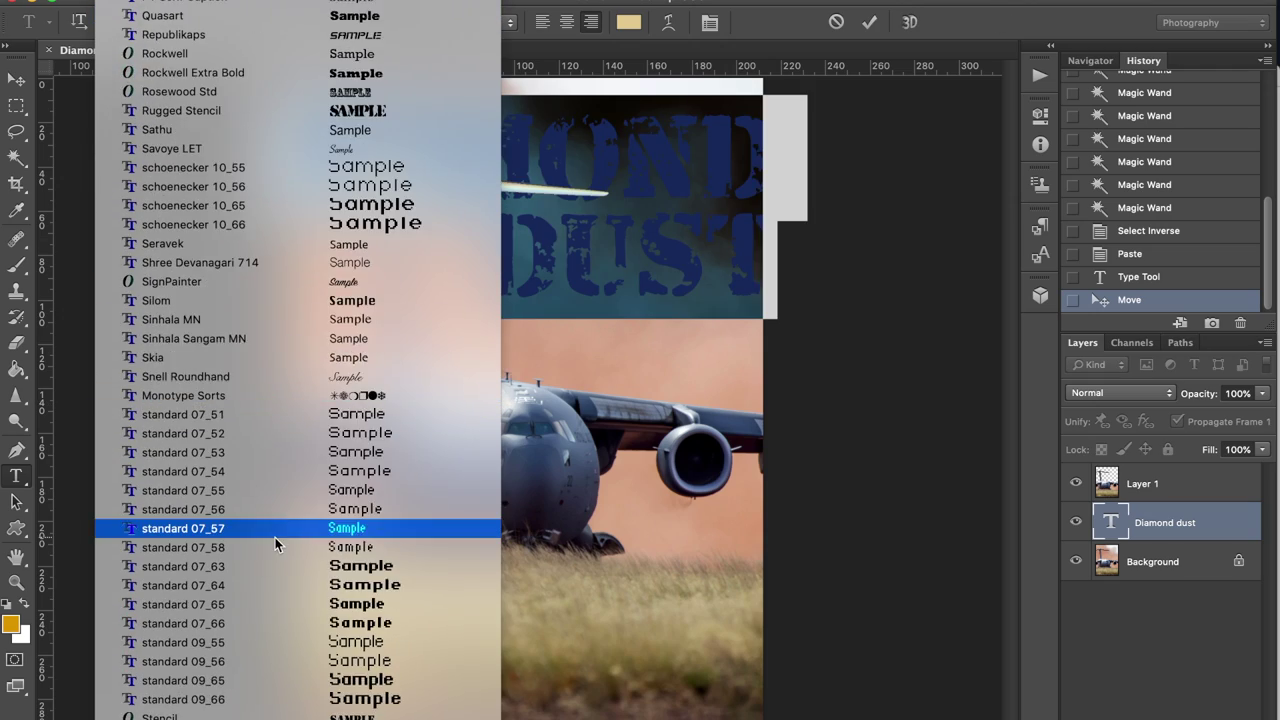
pyautogui.scroll(-8, 277, 543)
pyautogui.click(236, 520)
pyautogui.click(17, 79)
pyautogui.moveTo(229, 323); pyautogui.dragTo(110, 326)
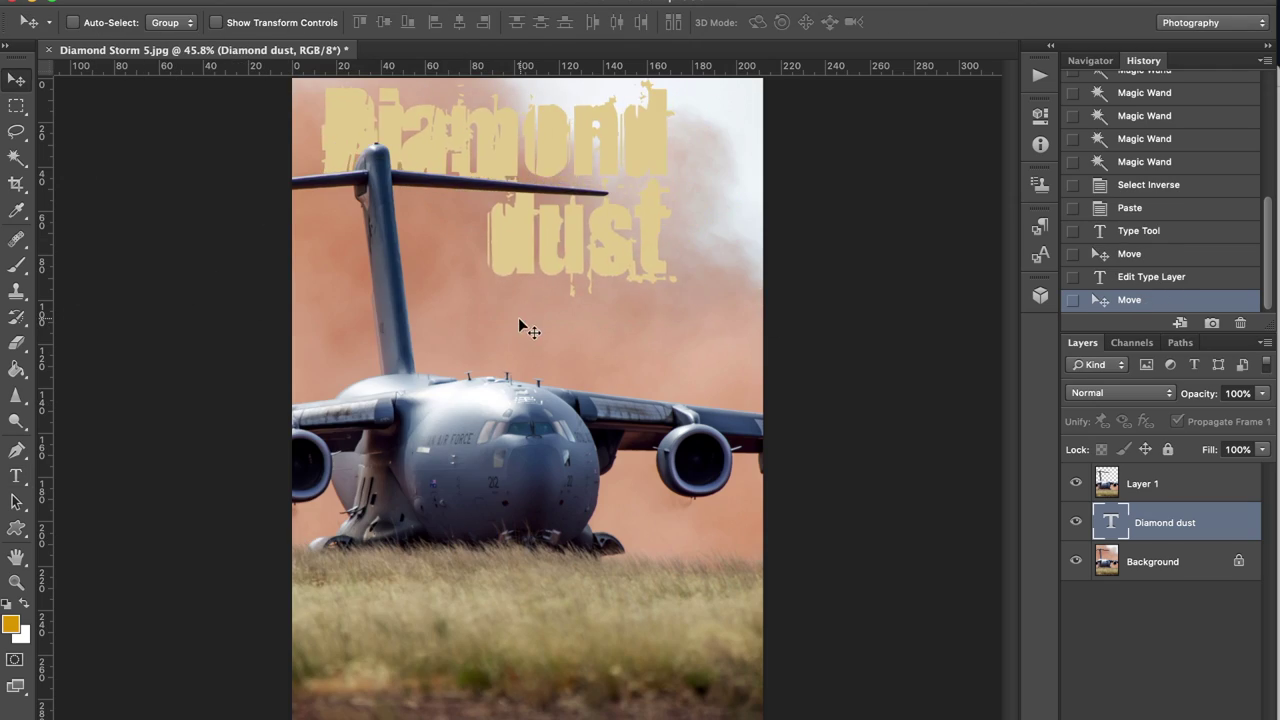
pyautogui.moveTo(518, 317); pyautogui.dragTo(528, 320)
# Step: Set the headline in all caps and move it to sit inside the photo's upper edges
pyautogui.click(17, 476)
pyautogui.click(570, 165)
pyautogui.press('super+a')
pyautogui.click(711, 22)
pyautogui.click(848, 274)
pyautogui.click(17, 79)
pyautogui.moveTo(68, 223); pyautogui.dragTo(118, 249)
# Step: Add a drop shadow to the headline with an 18 px distance, 43 px size and 55° angle
pyautogui.click(292, 2)
pyautogui.moveTo(345, 89)
pyautogui.click(578, 318)
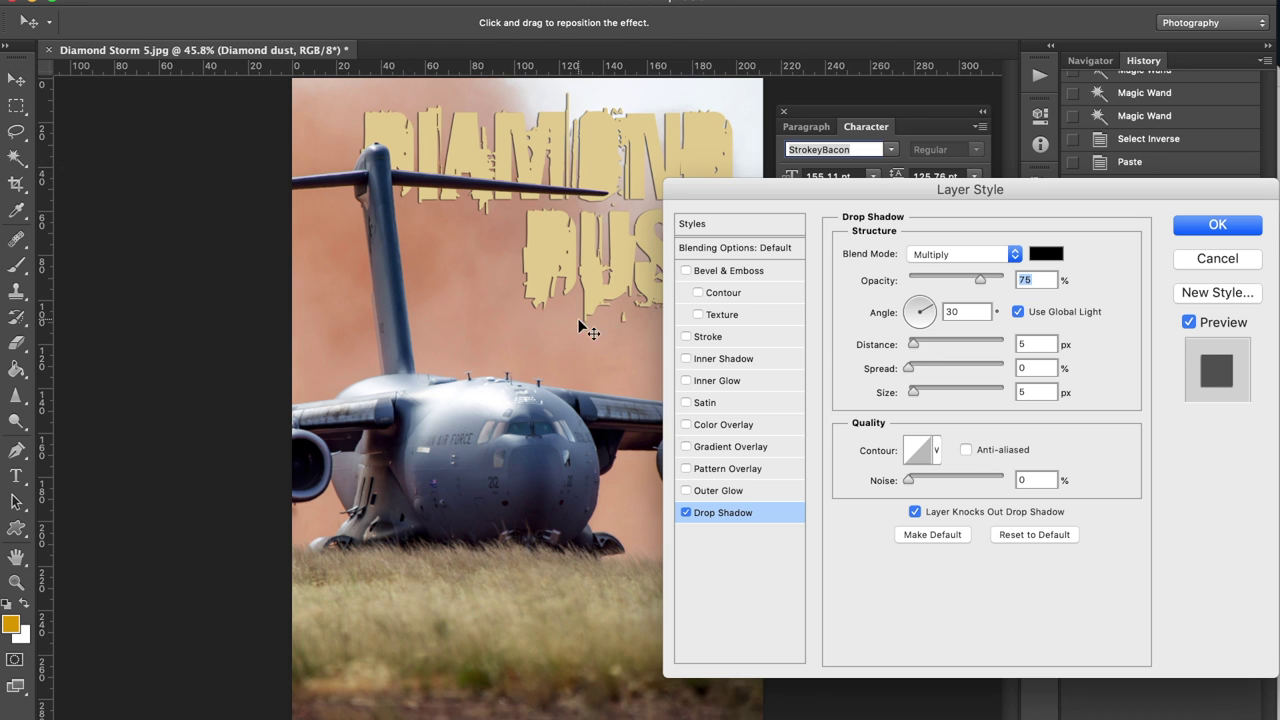
pyautogui.moveTo(915, 343); pyautogui.dragTo(926, 343)
pyautogui.moveTo(913, 391); pyautogui.dragTo(928, 390)
pyautogui.click(931, 302)
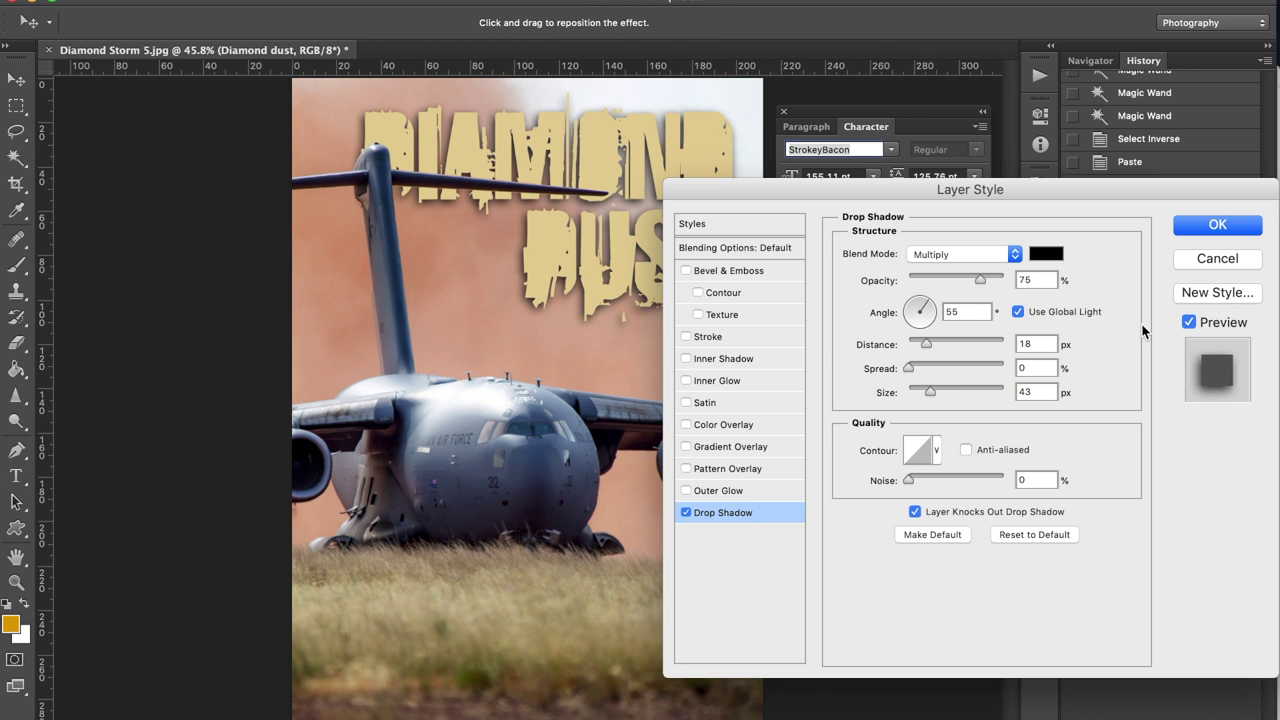
pyautogui.click(1203, 230)
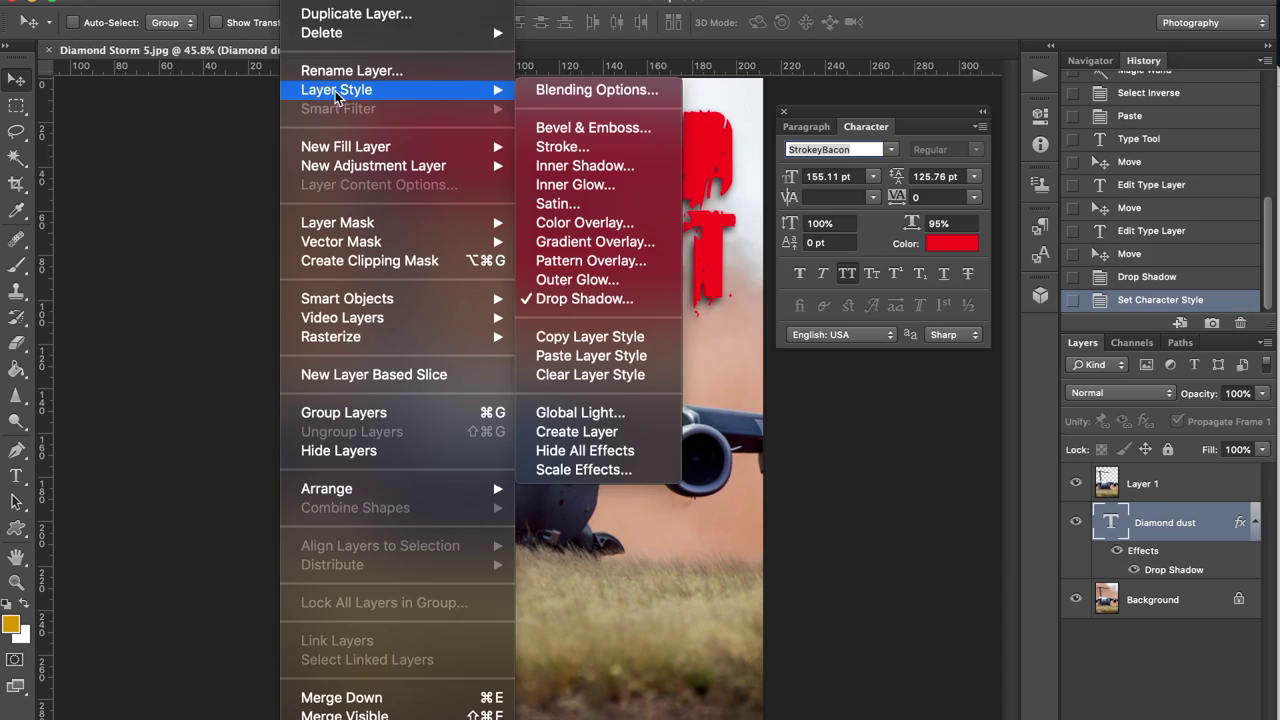
# Step: Try different blend modes on the headline layer, including Multiply and Lighten, to blend it with the dusty sky
pyautogui.click(586, 86)
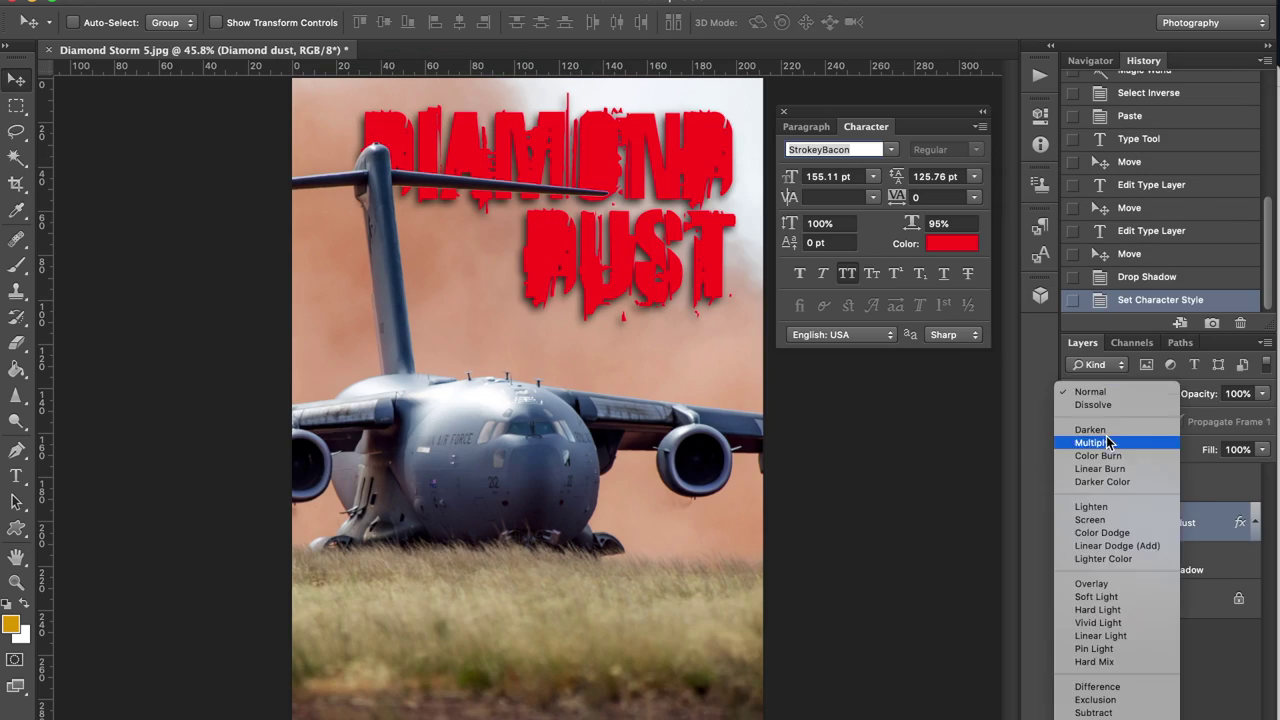
pyautogui.click(1100, 441)
pyautogui.click(1120, 395)
pyautogui.click(1120, 407)
pyautogui.click(1120, 395)
pyautogui.click(1117, 457)
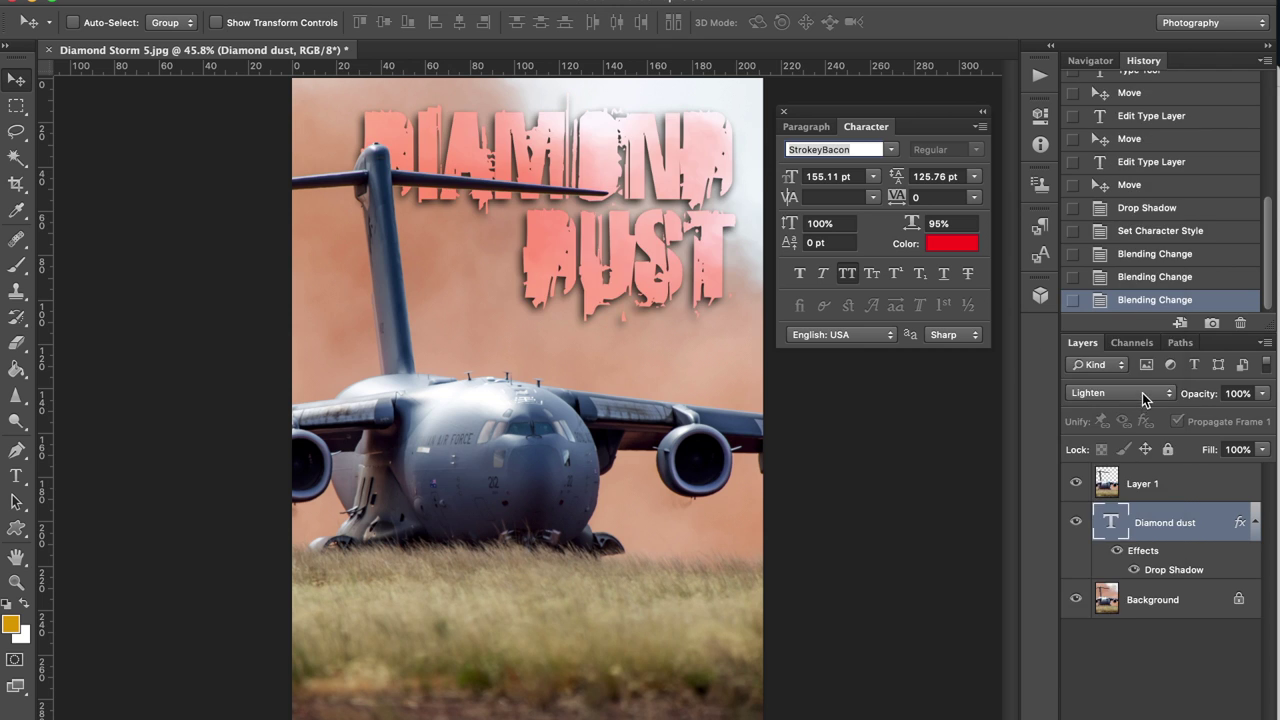
pyautogui.click(1142, 394)
pyautogui.click(1141, 407)
pyautogui.click(1138, 395)
pyautogui.click(1137, 405)
pyautogui.click(1127, 419)
pyautogui.click(1129, 393)
pyautogui.click(1129, 409)
# Step: Change the headline's text colour to a blue hue
pyautogui.click(952, 243)
pyautogui.moveTo(963, 395); pyautogui.dragTo(963, 361)
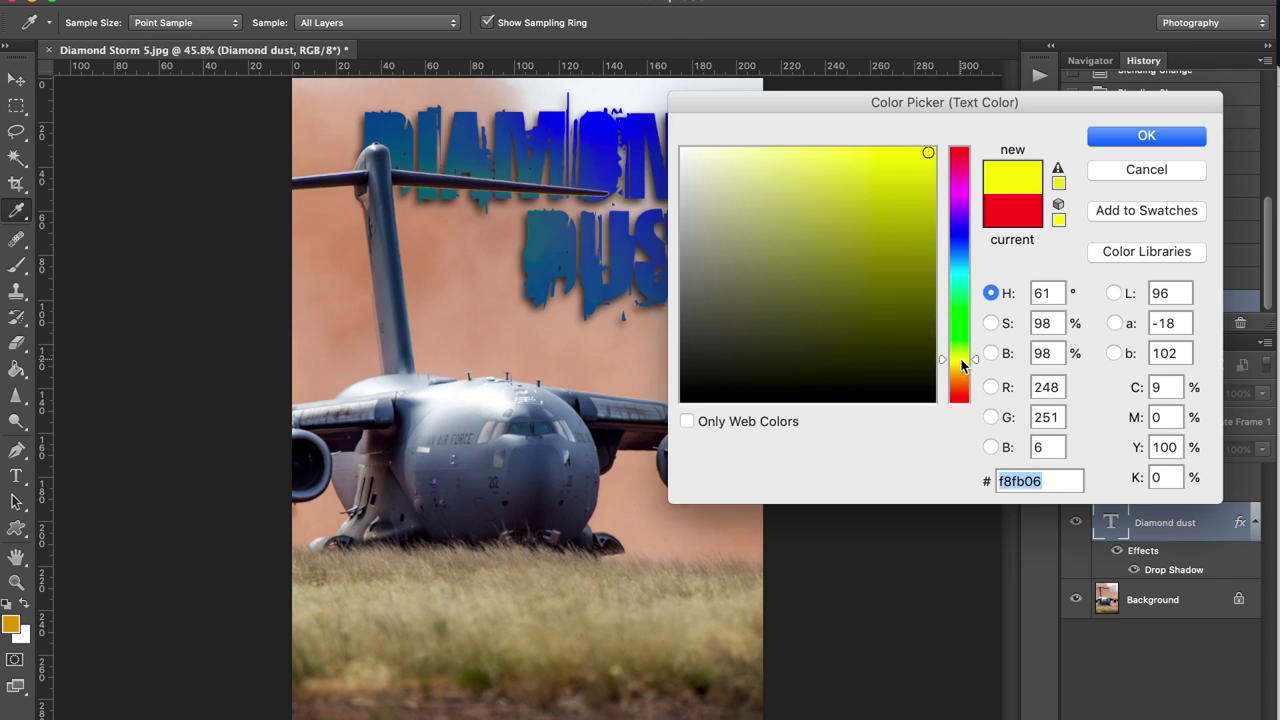
pyautogui.moveTo(900, 101); pyautogui.dragTo(957, 108)
pyautogui.moveTo(1034, 360); pyautogui.dragTo(1034, 238)
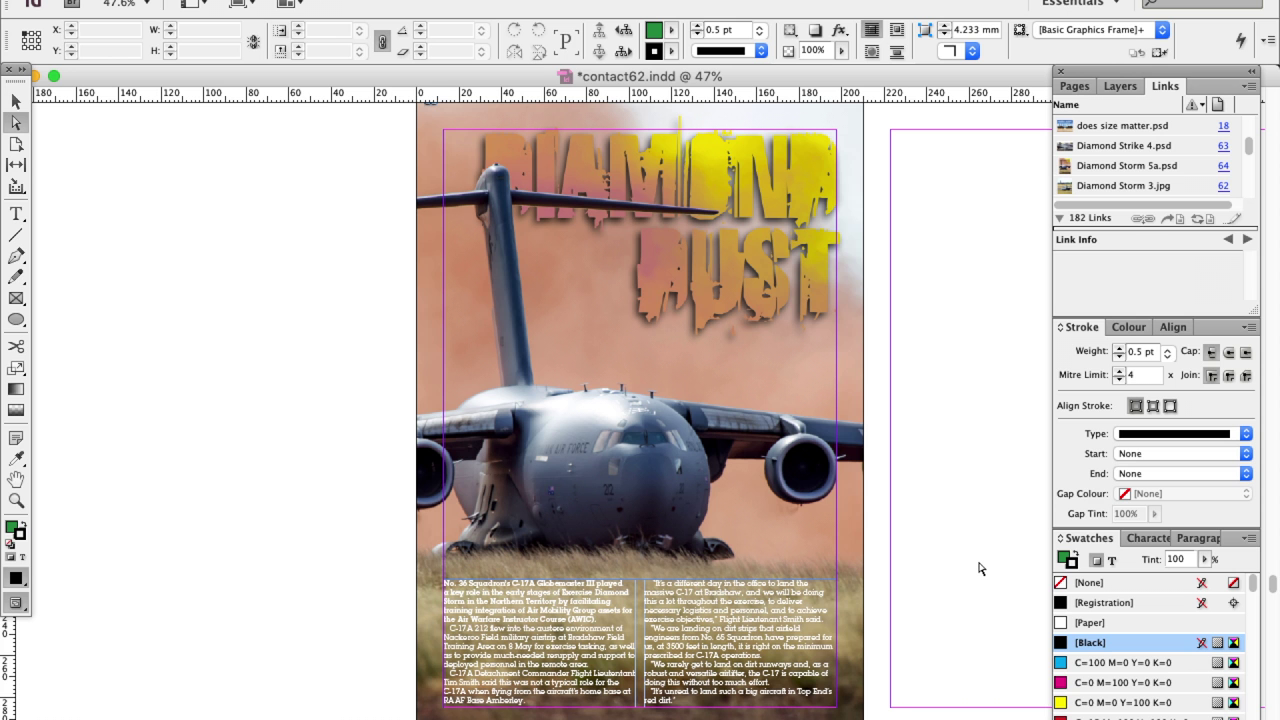
# Step: Show the C-17 page in preview without guides and frame edges
pyautogui.scroll(-2, 980, 568)
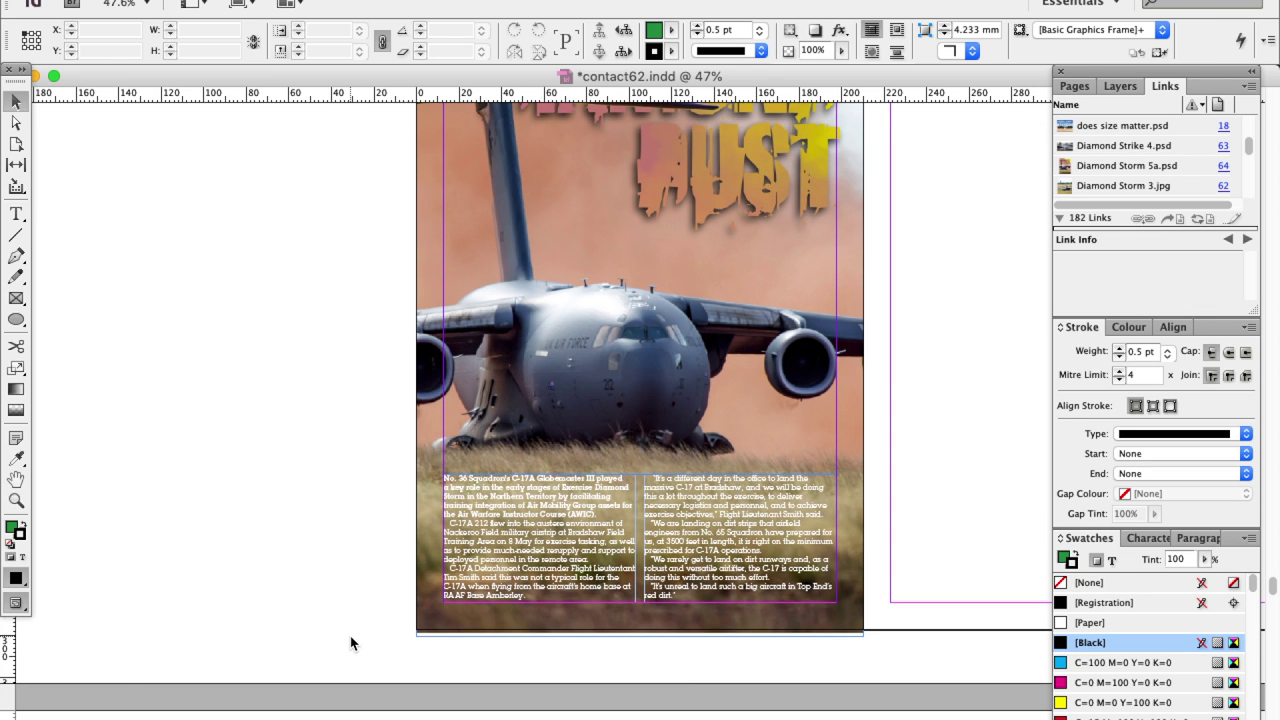
pyautogui.click(16, 602)
pyautogui.click(70, 626)
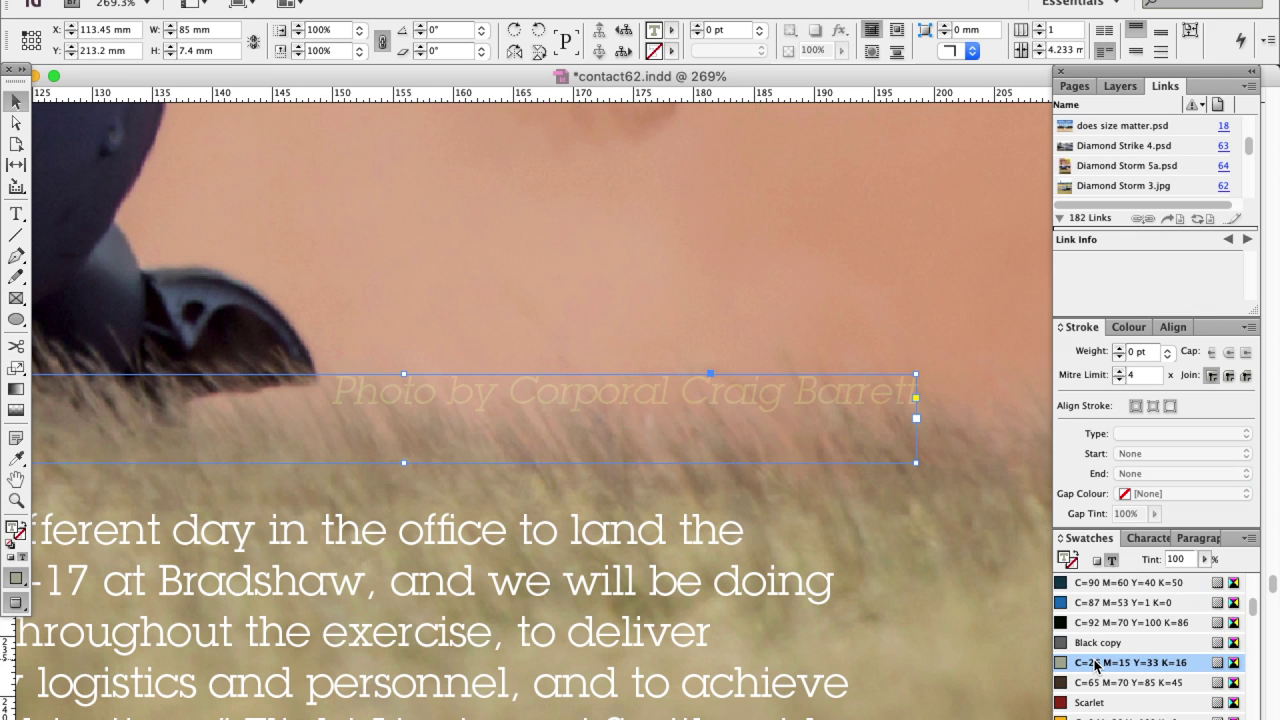
# Step: Colour the photo credit with swatch C=30 M=40 Y=100 K=50 and move its frame to X 106.25 mm, Y 215.75 mm
pyautogui.click(1090, 622)
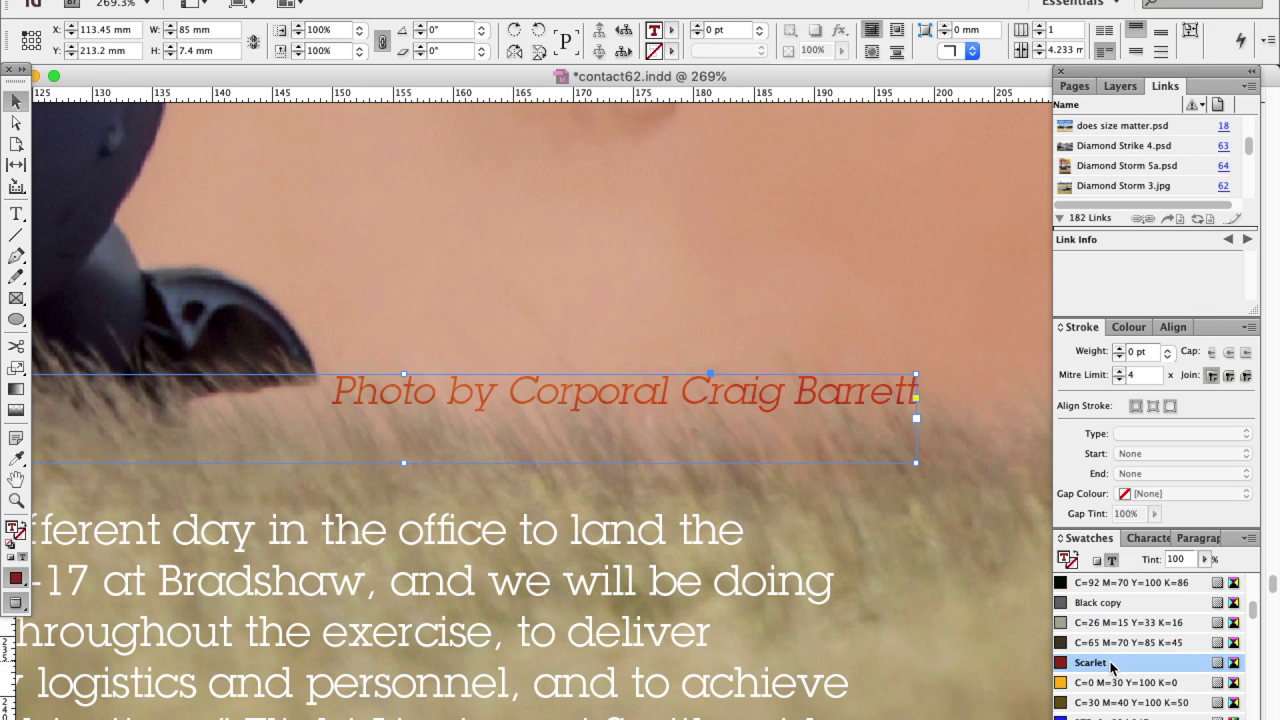
pyautogui.click(1113, 643)
pyautogui.click(1113, 663)
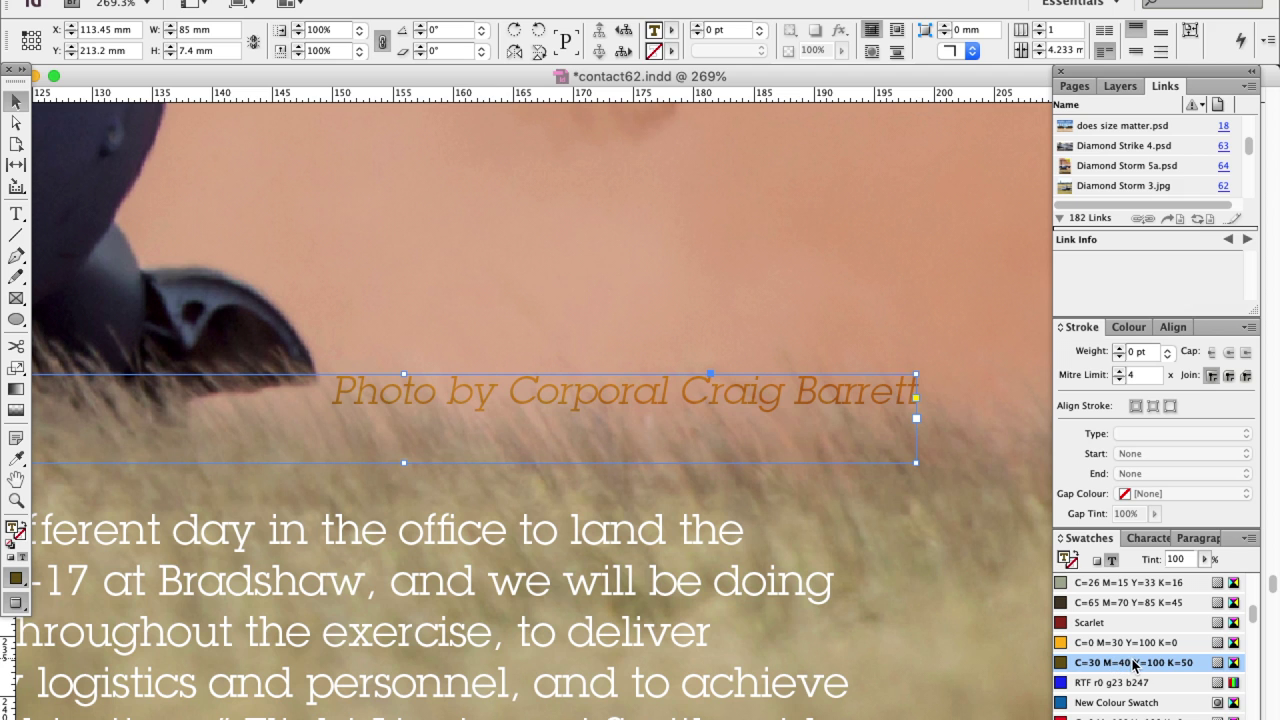
pyautogui.moveTo(514, 428)
pyautogui.mouseDown()
pyautogui.moveTo(480, 421)
pyautogui.moveTo(491, 430)
pyautogui.mouseUp()
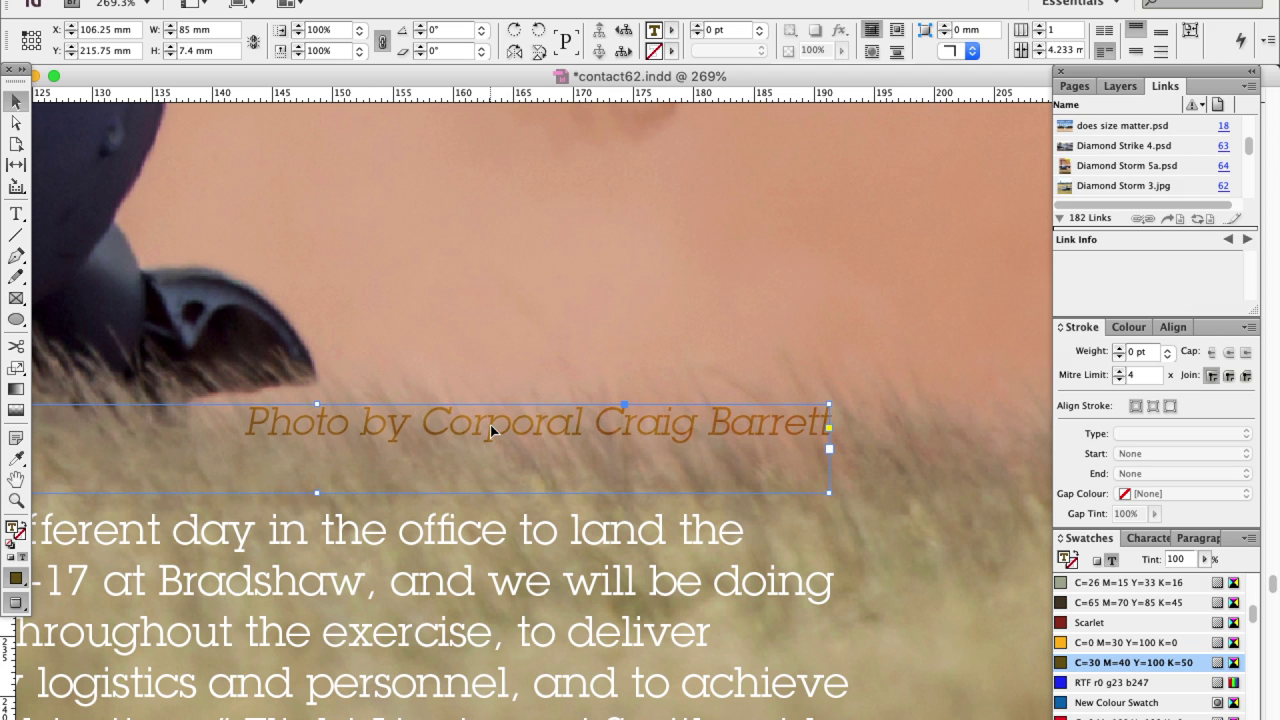
# Step: Deselect the photo credit and save contact62.indd
pyautogui.press('super+0')
pyautogui.click(334, 475)
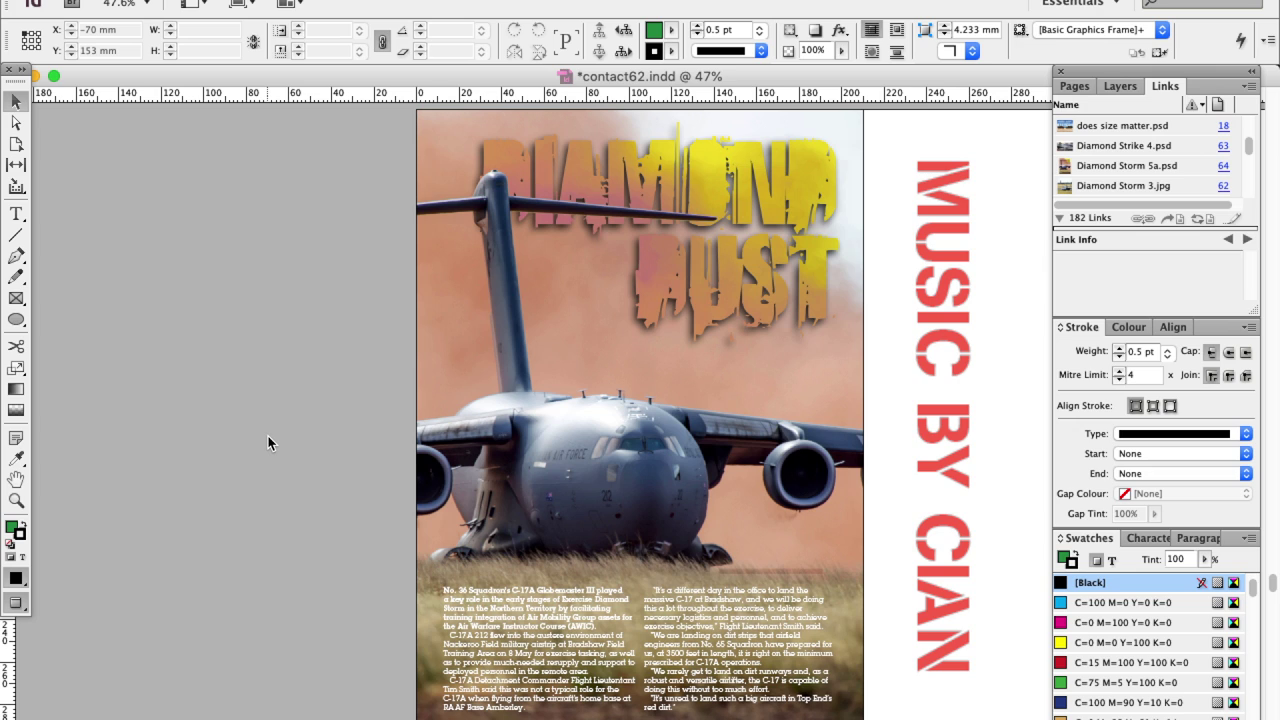
pyautogui.press('super+s')
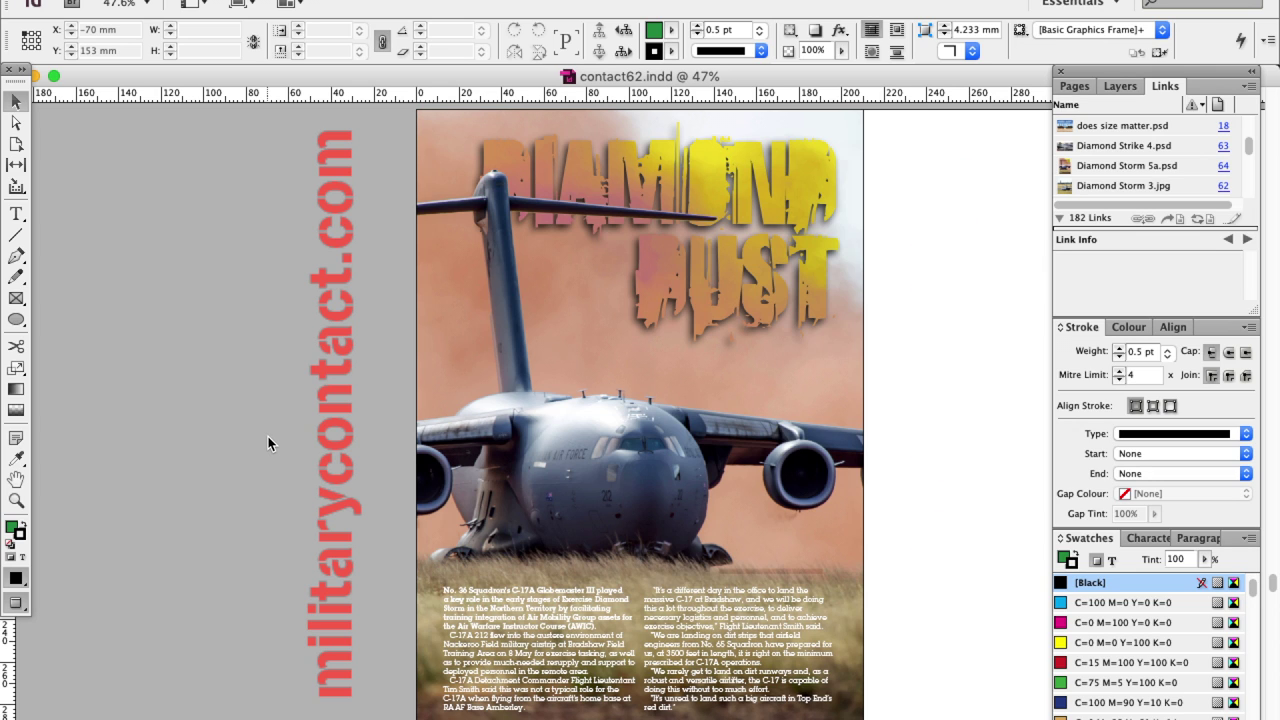